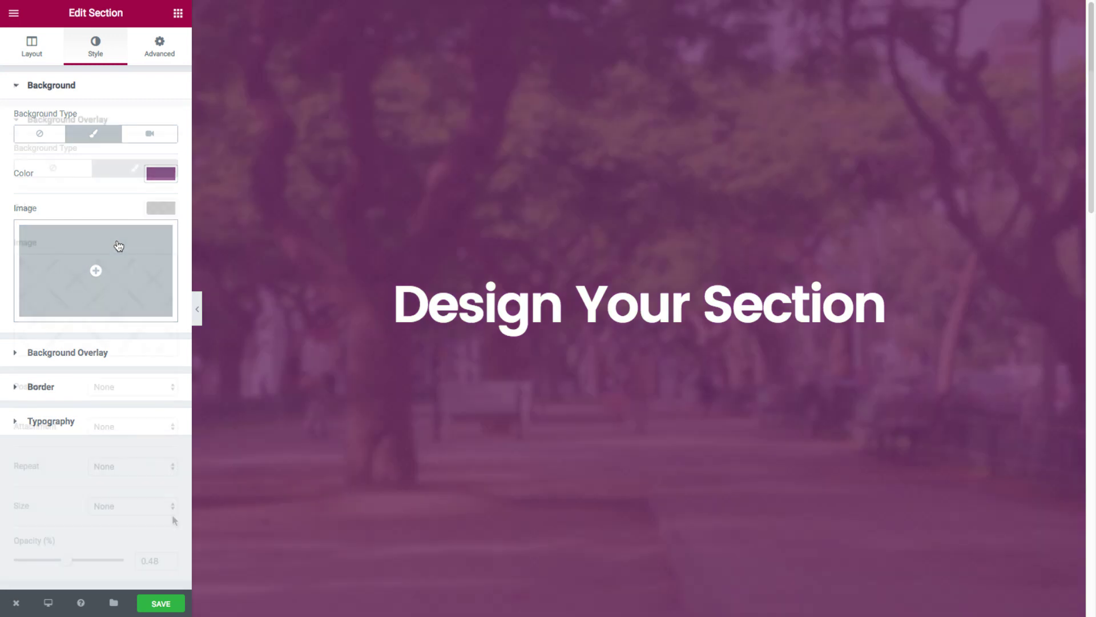
- Scroll down the section's Layout settings to show its Border settings
{"action": "scroll", "coordinate": [65, 470], "scroll_direction": "down", "scroll_amount": 1}
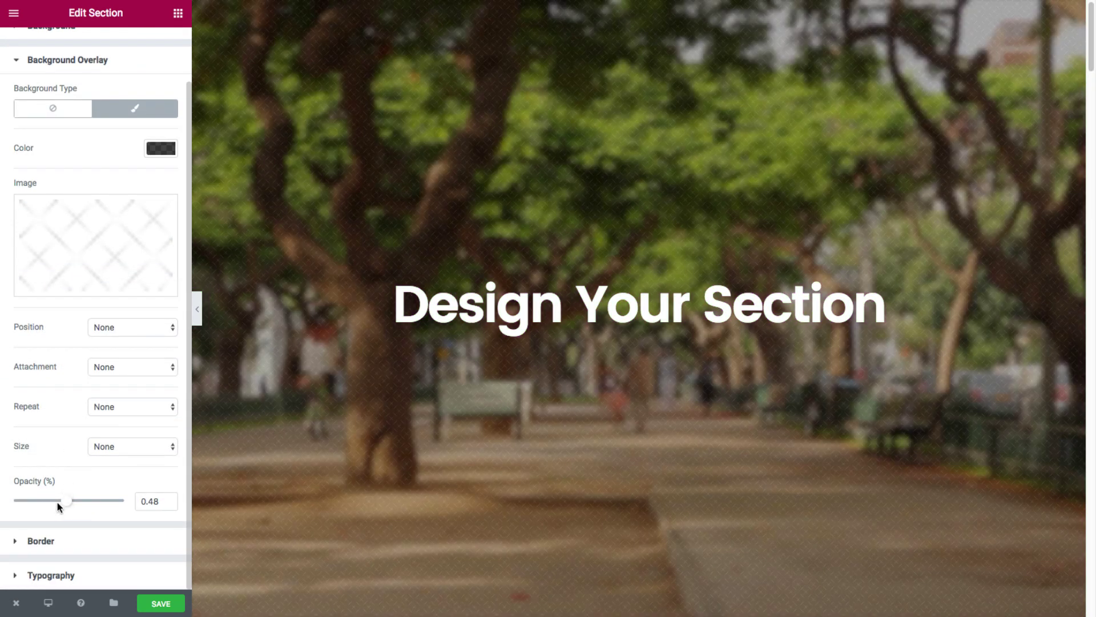
{"action": "left_click", "coordinate": [46, 542]}
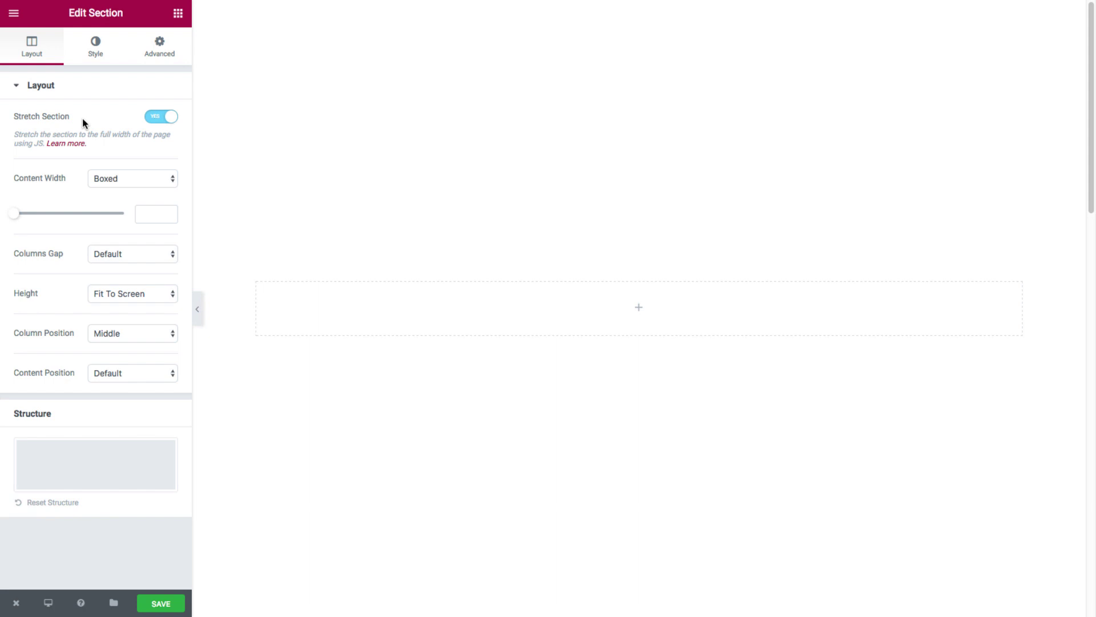
- Show the Background group with its Background Type choices in the section's Style settings
{"action": "left_click", "coordinate": [98, 59]}
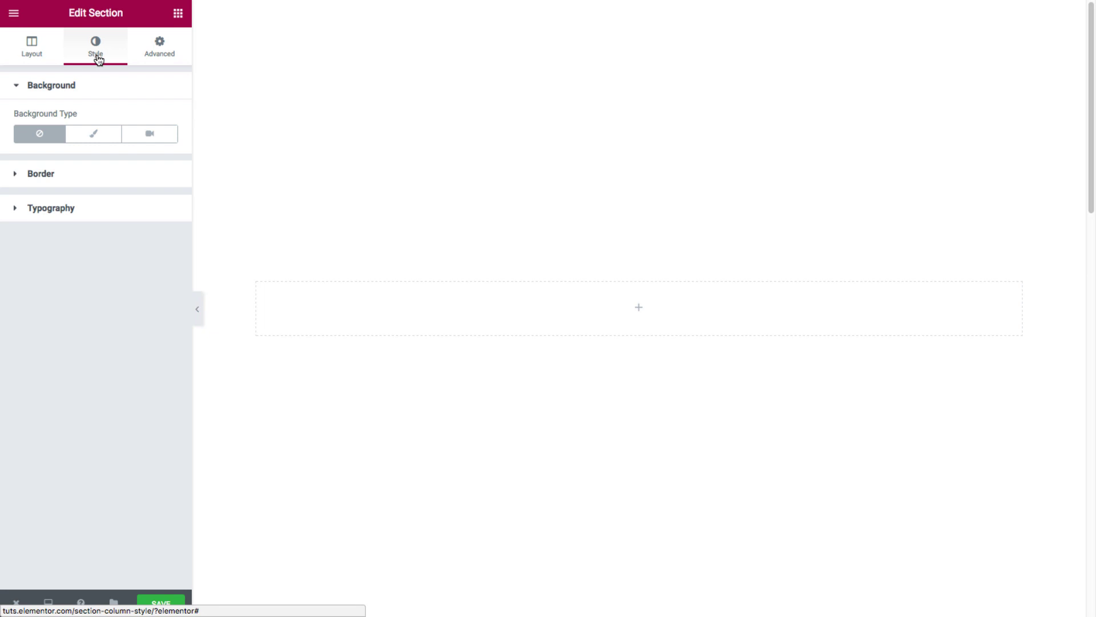
{"action": "left_click", "coordinate": [87, 84]}
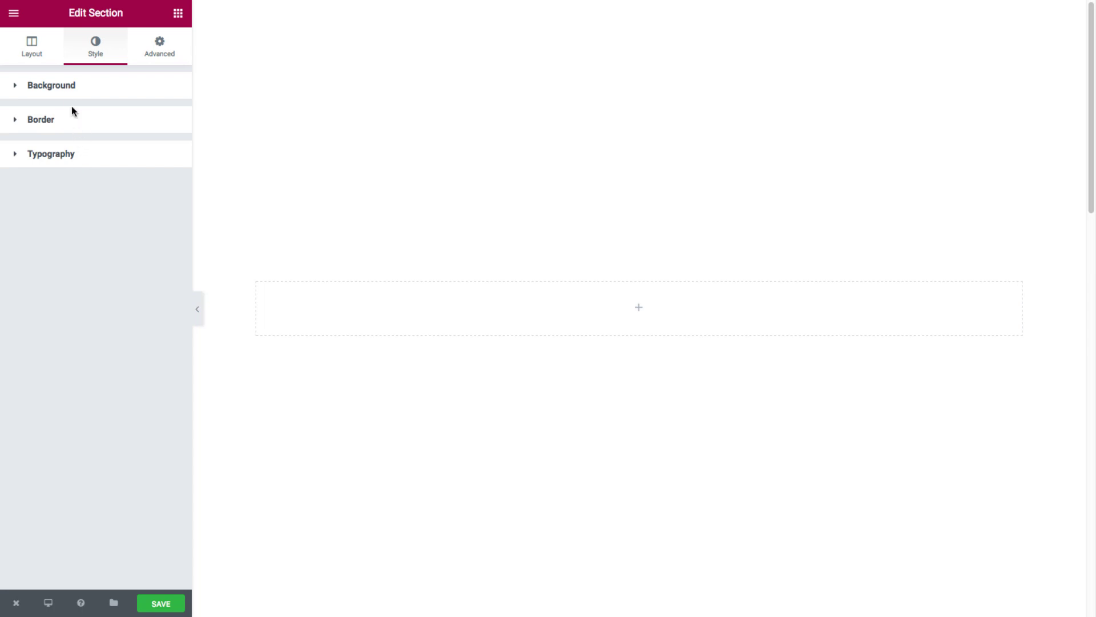
{"action": "left_click", "coordinate": [67, 91]}
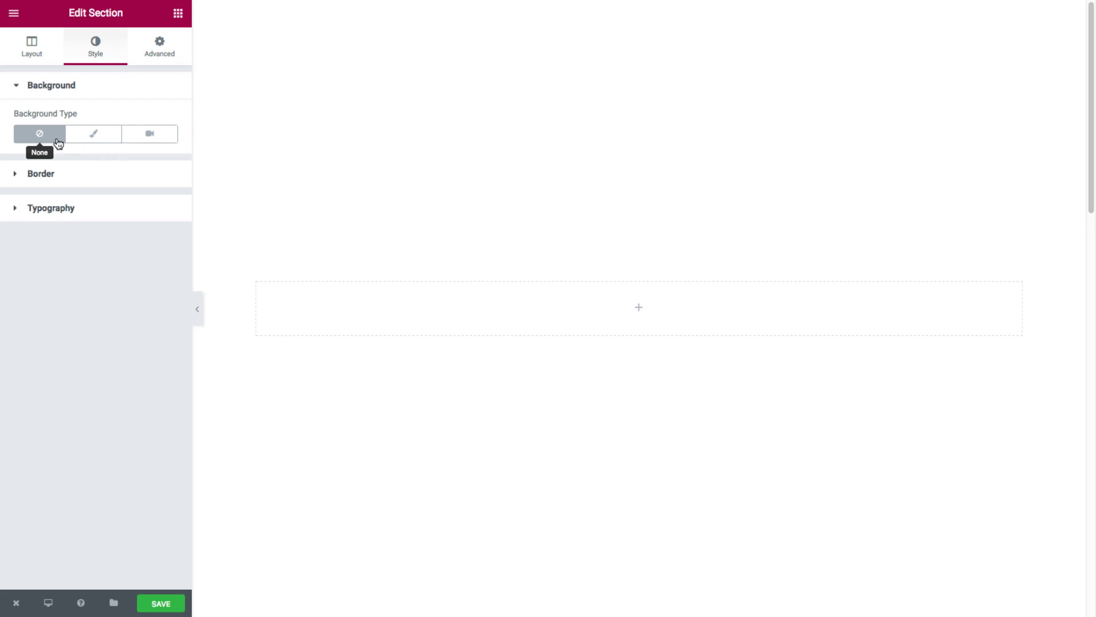
- Give the section a Classic background in the purple #763572 preset colour
{"action": "left_click", "coordinate": [103, 143]}
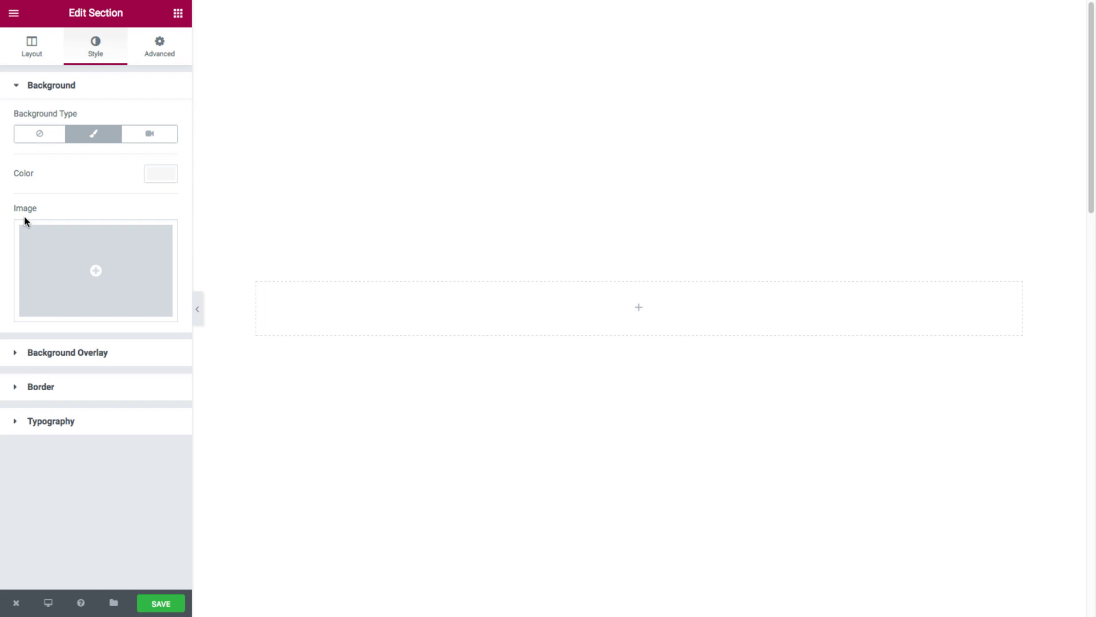
{"action": "left_click", "coordinate": [159, 174]}
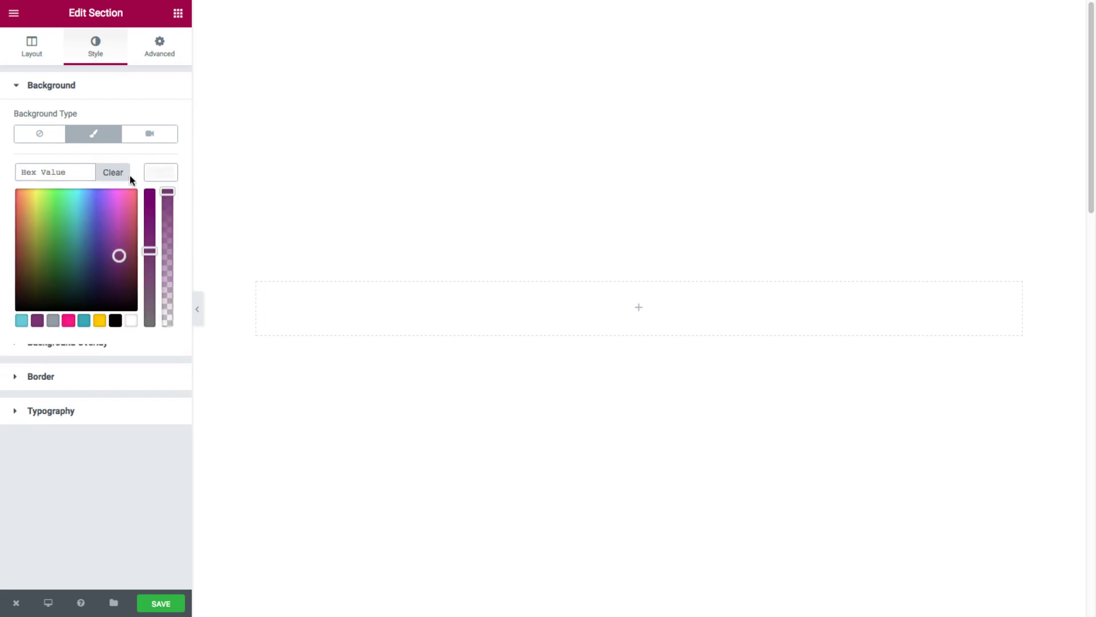
{"action": "left_click", "coordinate": [37, 321]}
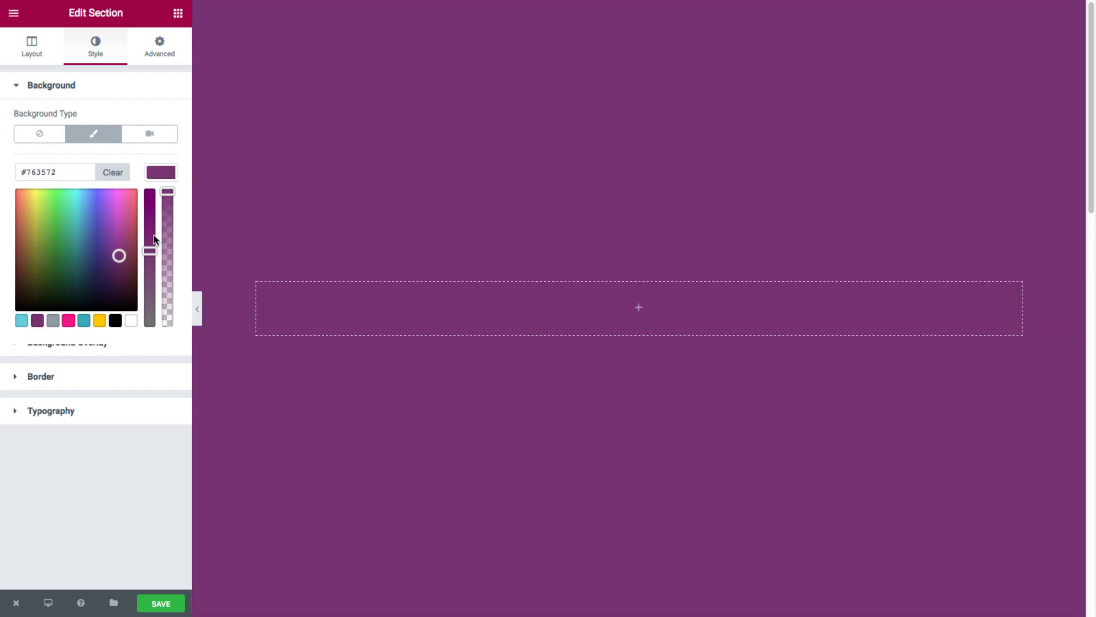
{"action": "mouse_move", "coordinate": [163, 191]}
{"action": "left_mouse_down"}
{"action": "mouse_move", "coordinate": [167, 251]}
{"action": "mouse_move", "coordinate": [166, 191]}
{"action": "left_mouse_up"}
- Add a Heading widget reading 'Design Your Section', sized Large and centre-aligned
{"action": "left_click", "coordinate": [178, 14]}
{"action": "left_click_drag", "start_coordinate": [143, 102], "coordinate": [368, 303]}
{"action": "left_click_drag", "start_coordinate": [128, 137], "coordinate": [0, 134]}
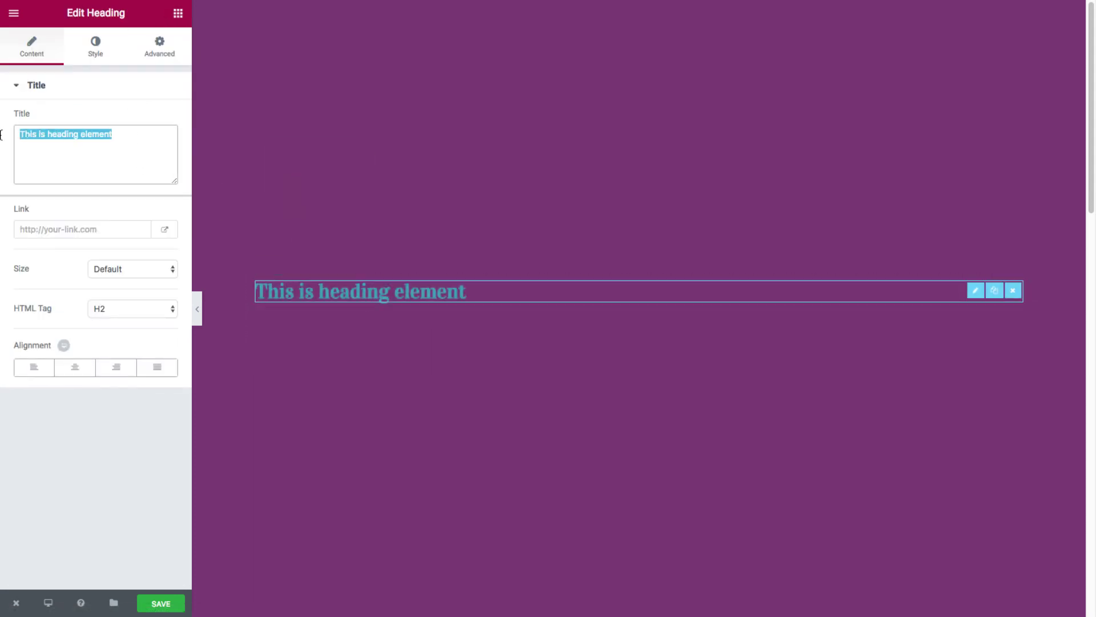
{"action": "type", "text": "Design Your Section"}
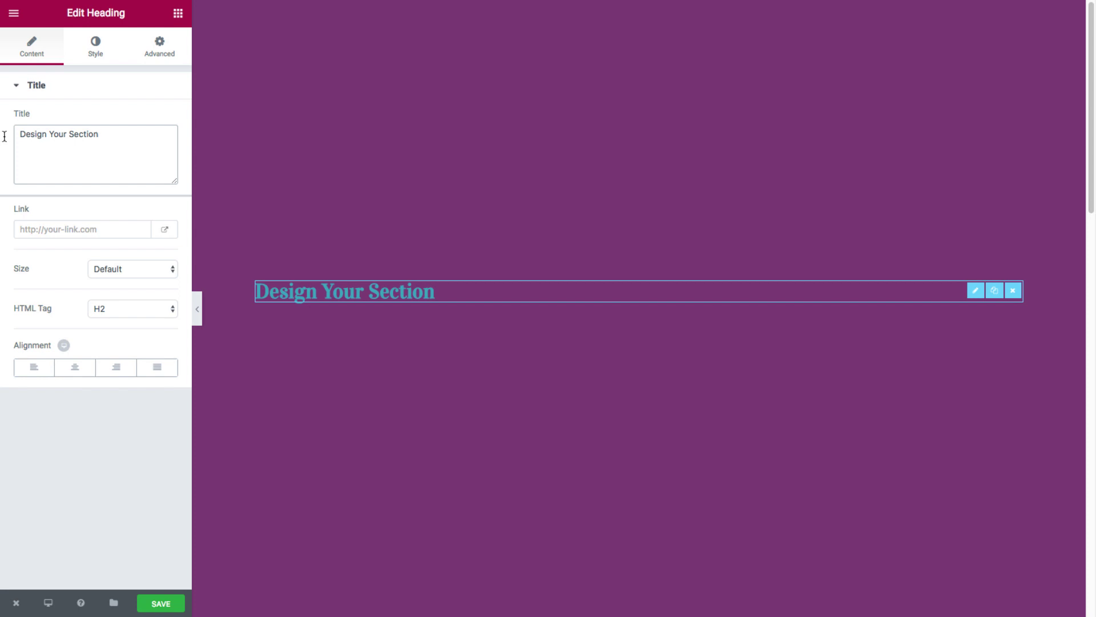
{"action": "left_click", "coordinate": [139, 269]}
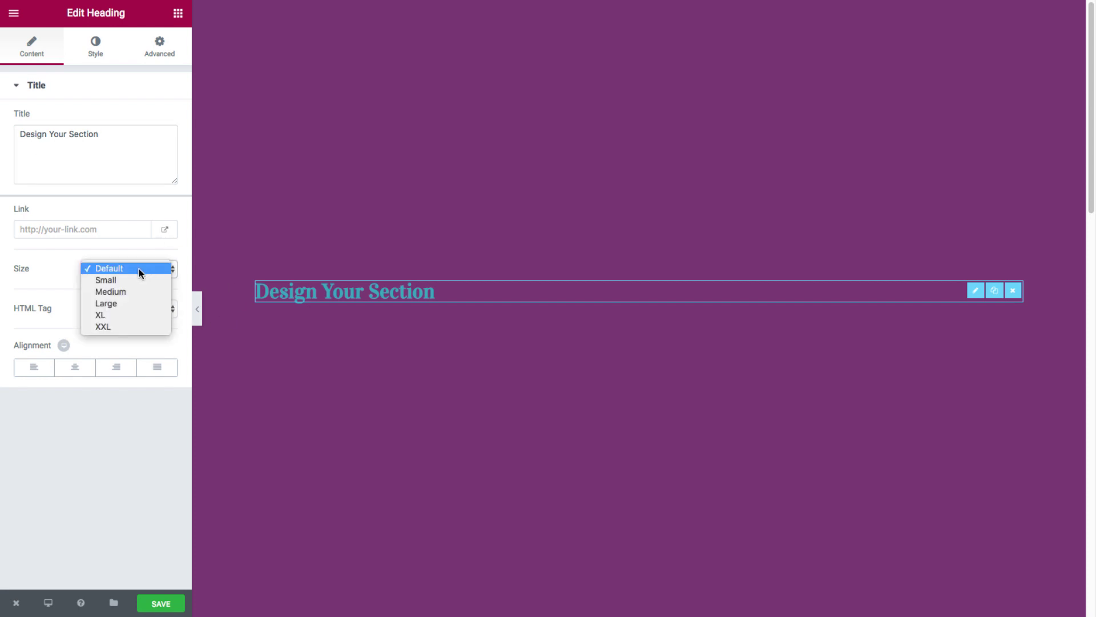
{"action": "left_click", "coordinate": [144, 304]}
{"action": "left_click", "coordinate": [88, 366]}
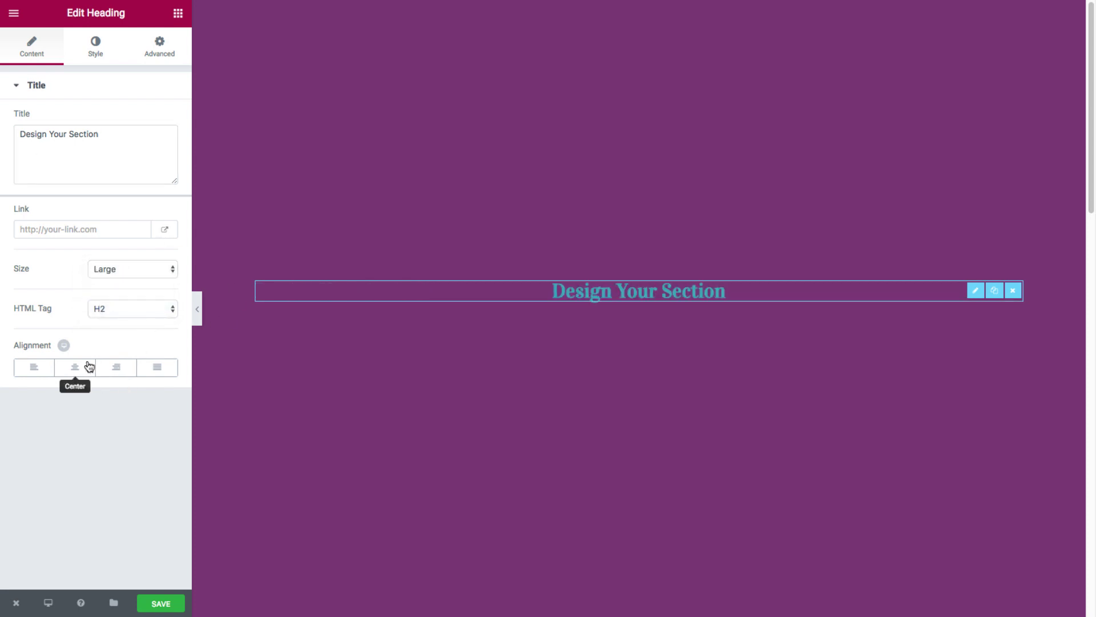
- Make the heading text colour white
{"action": "left_click", "coordinate": [96, 46]}
{"action": "left_click", "coordinate": [158, 118]}
{"action": "left_click", "coordinate": [131, 266]}
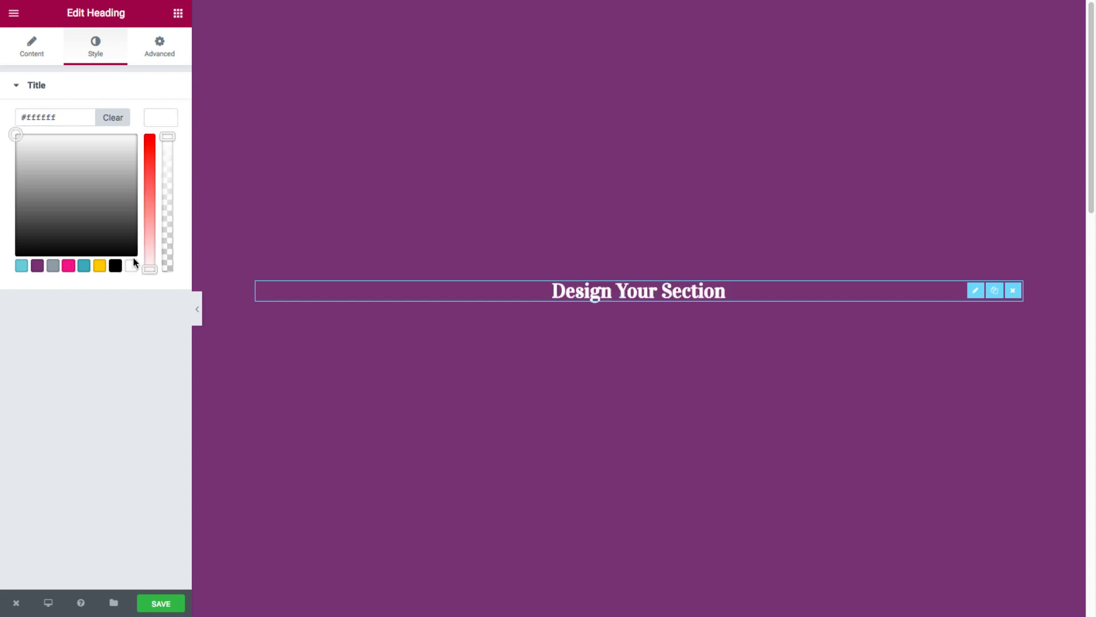
{"action": "left_click", "coordinate": [159, 117]}
- Give the heading custom typography of 75 px Poppins and adjust its letter spacing
{"action": "left_click", "coordinate": [140, 158]}
{"action": "left_click", "coordinate": [141, 171]}
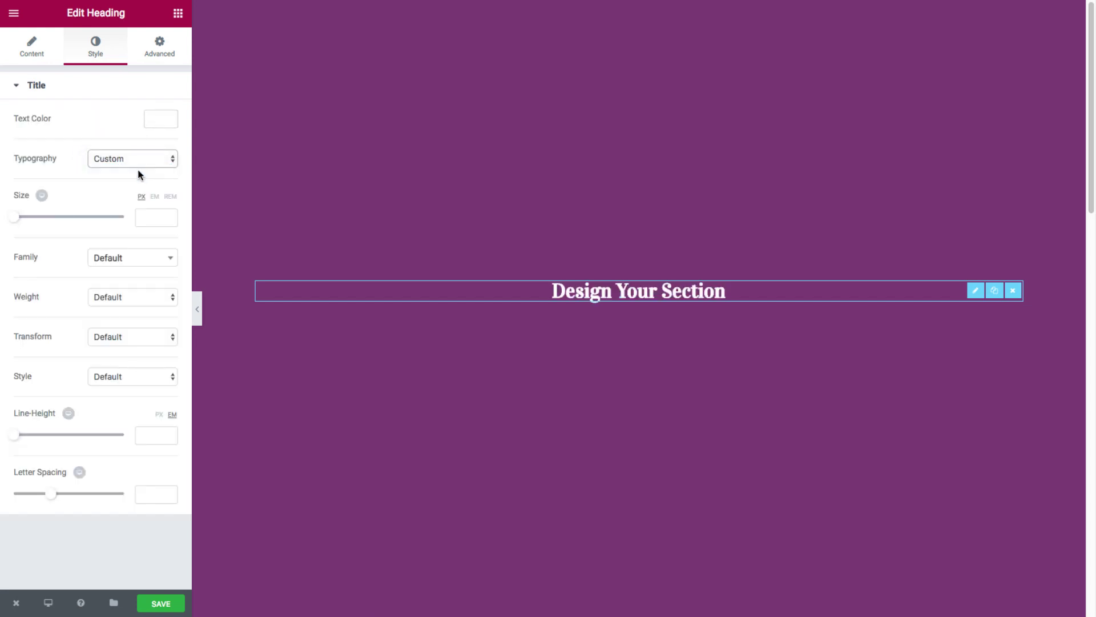
{"action": "left_click", "coordinate": [149, 212]}
{"action": "type", "text": "75"}
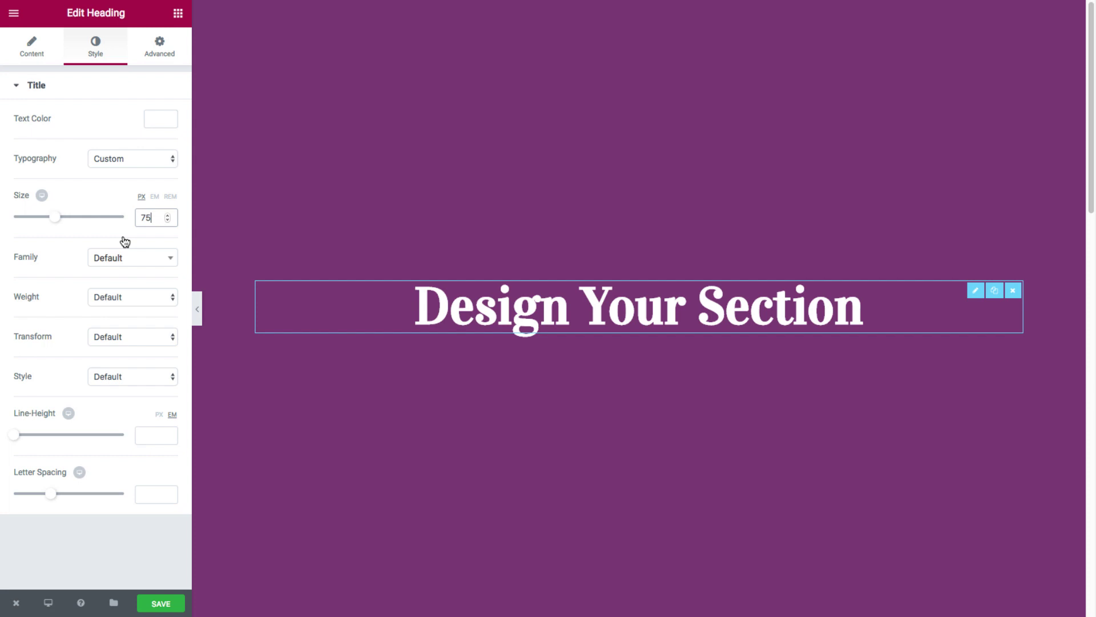
{"action": "left_click", "coordinate": [105, 259]}
{"action": "type", "text": "popp"}
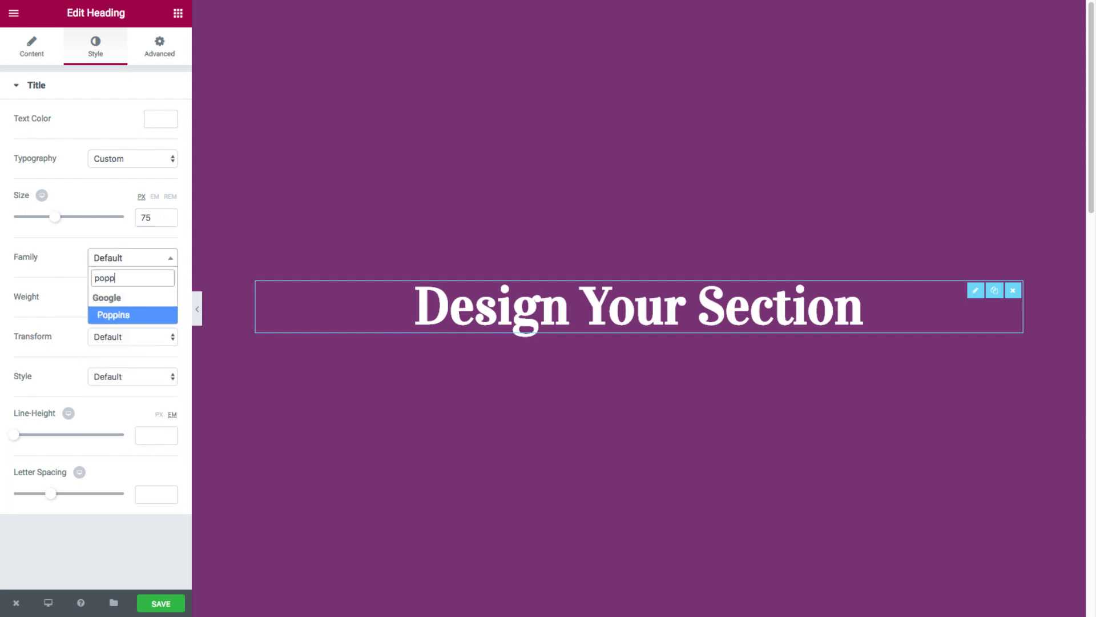
{"action": "key", "text": "Return"}
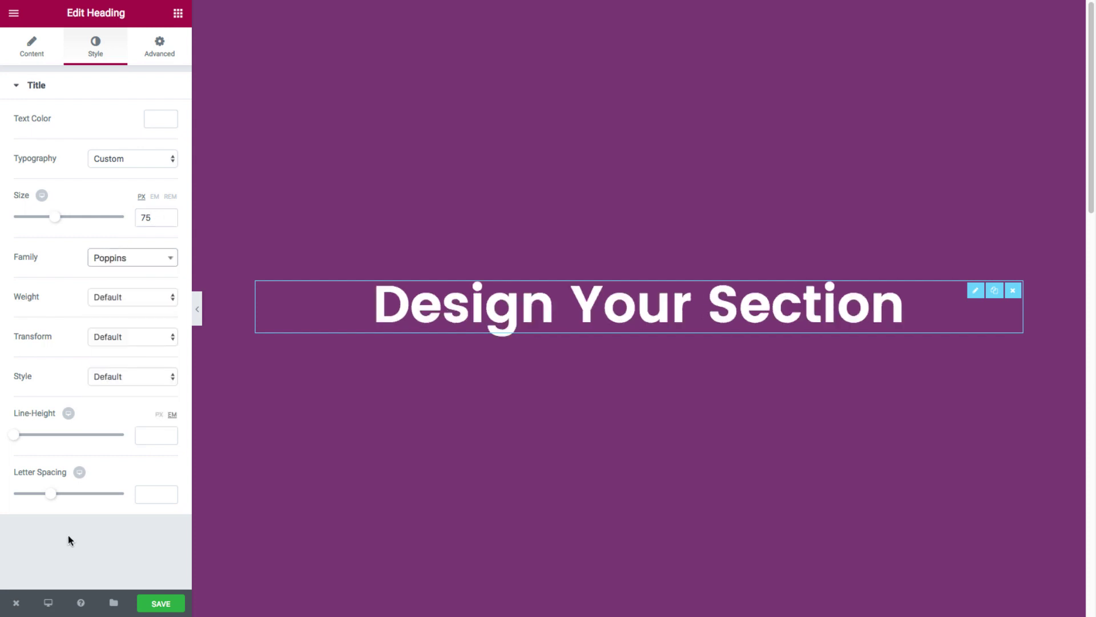
{"action": "left_click_drag", "start_coordinate": [53, 494], "coordinate": [45, 493]}
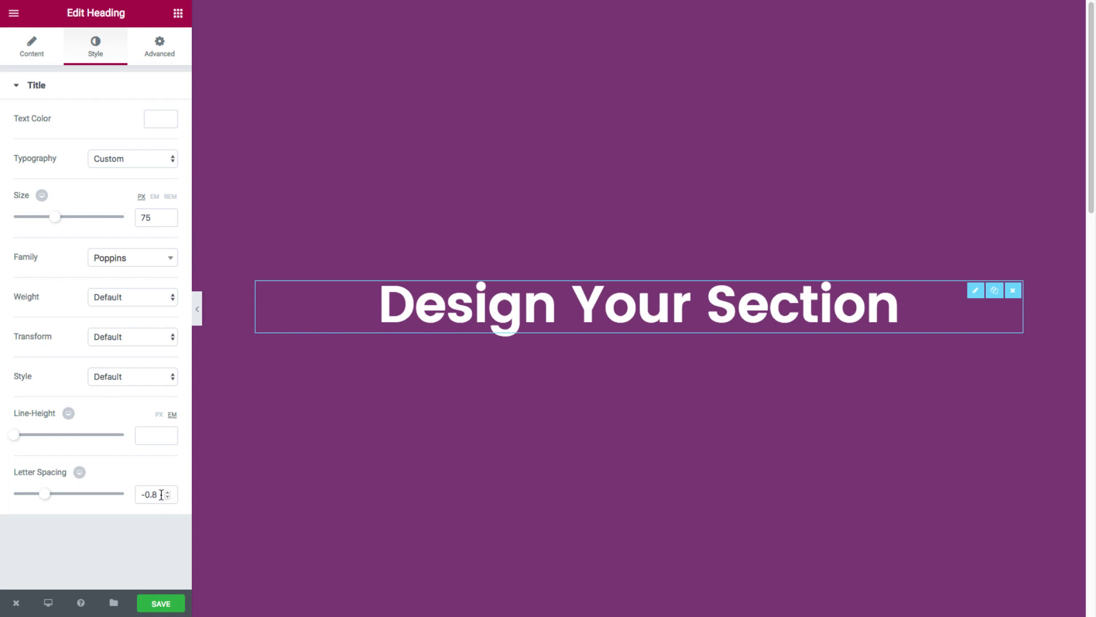
{"action": "left_click_drag", "start_coordinate": [162, 495], "coordinate": [132, 493]}
- Set the heading letter spacing to -3 and clear the section's purple background colour
{"action": "type", "text": "-3"}
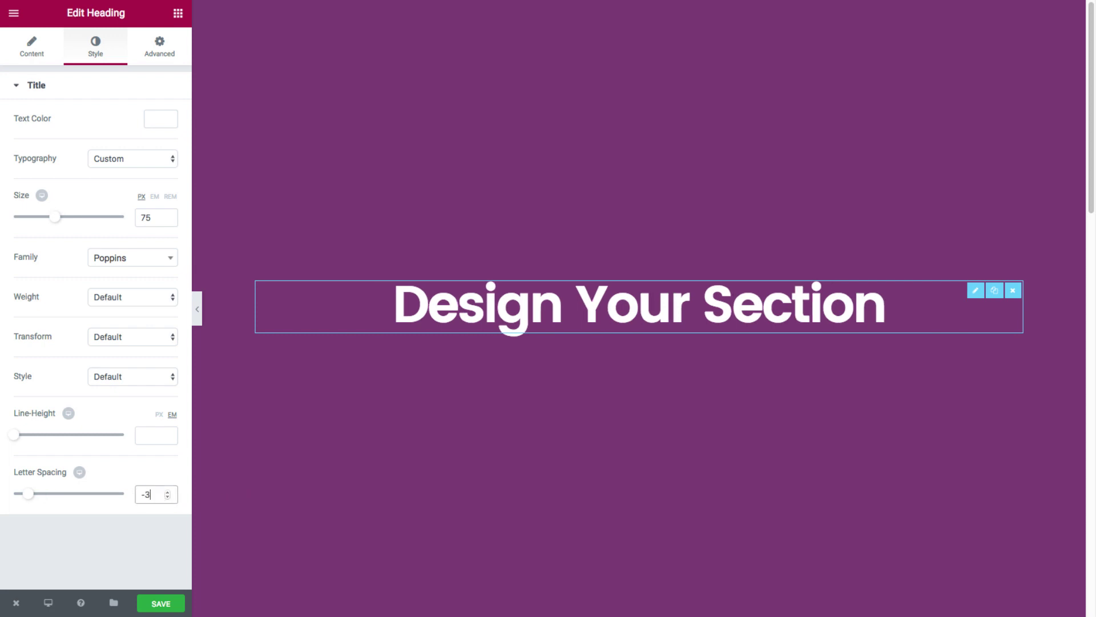
{"action": "mouse_move", "coordinate": [267, 320]}
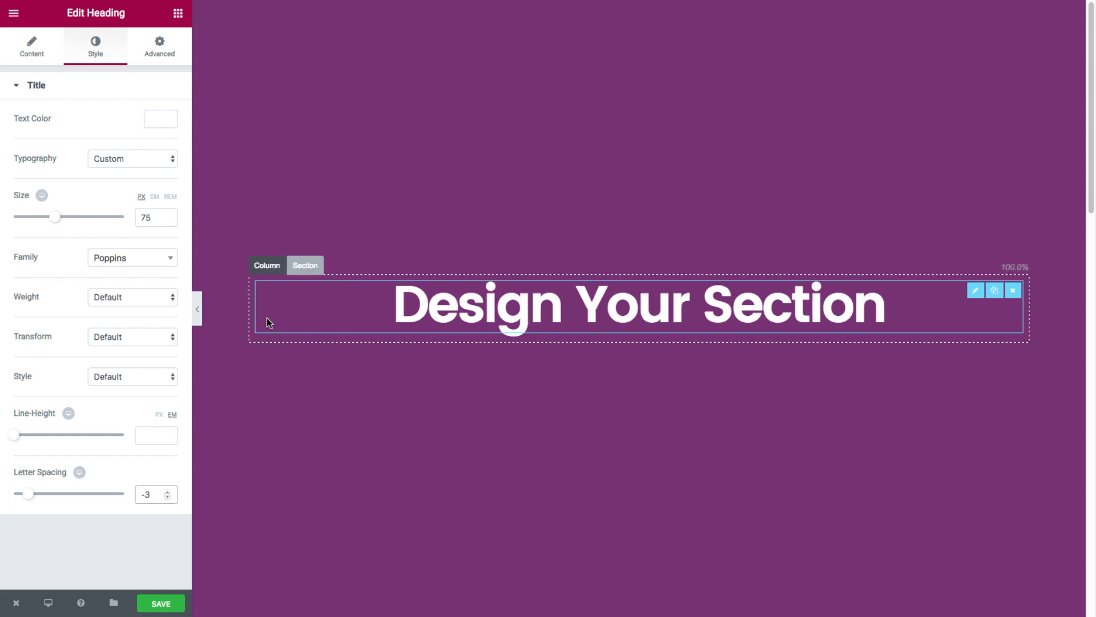
{"action": "left_click", "coordinate": [301, 265]}
{"action": "left_click", "coordinate": [98, 59]}
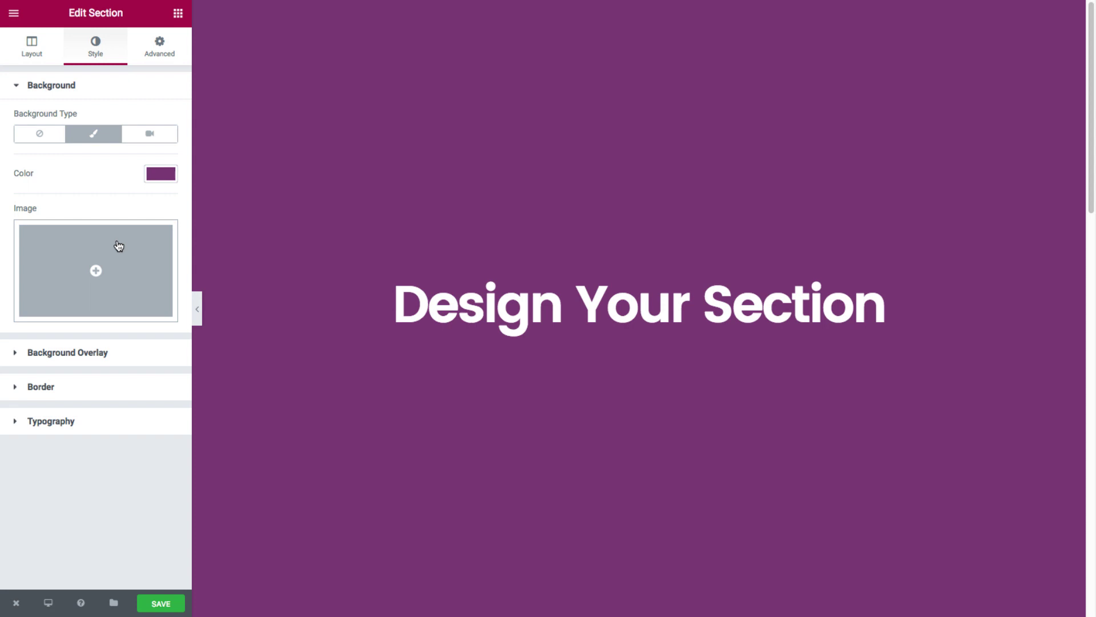
{"action": "left_click", "coordinate": [154, 177]}
{"action": "left_click", "coordinate": [118, 173]}
{"action": "left_click", "coordinate": [156, 177]}
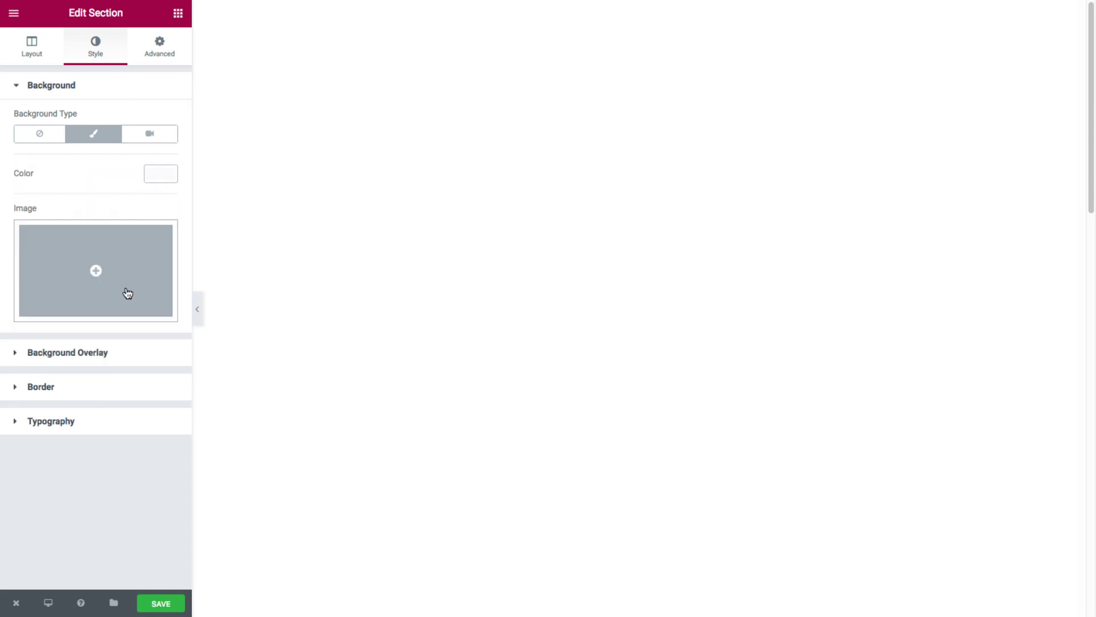
- Use the tree-lined street photo from the Media Library as the section background image
{"action": "left_click", "coordinate": [98, 255]}
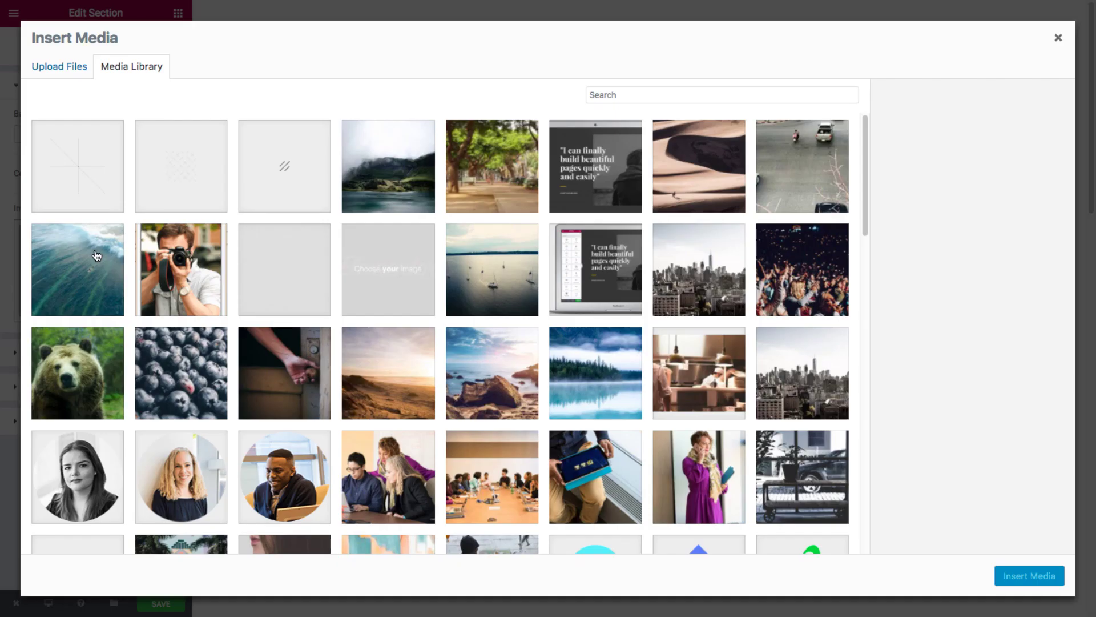
{"action": "left_click", "coordinate": [494, 190]}
{"action": "left_click", "coordinate": [1014, 575]}
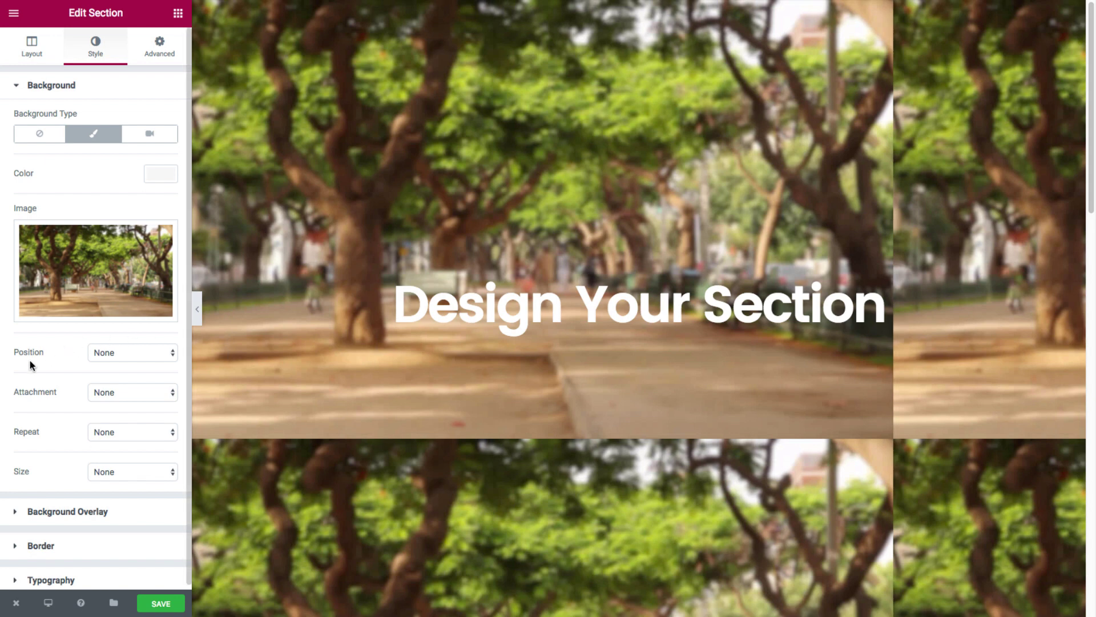
- Set the background image position to Center Center after trying Top Right and Bottom Left
{"action": "left_click", "coordinate": [107, 358]}
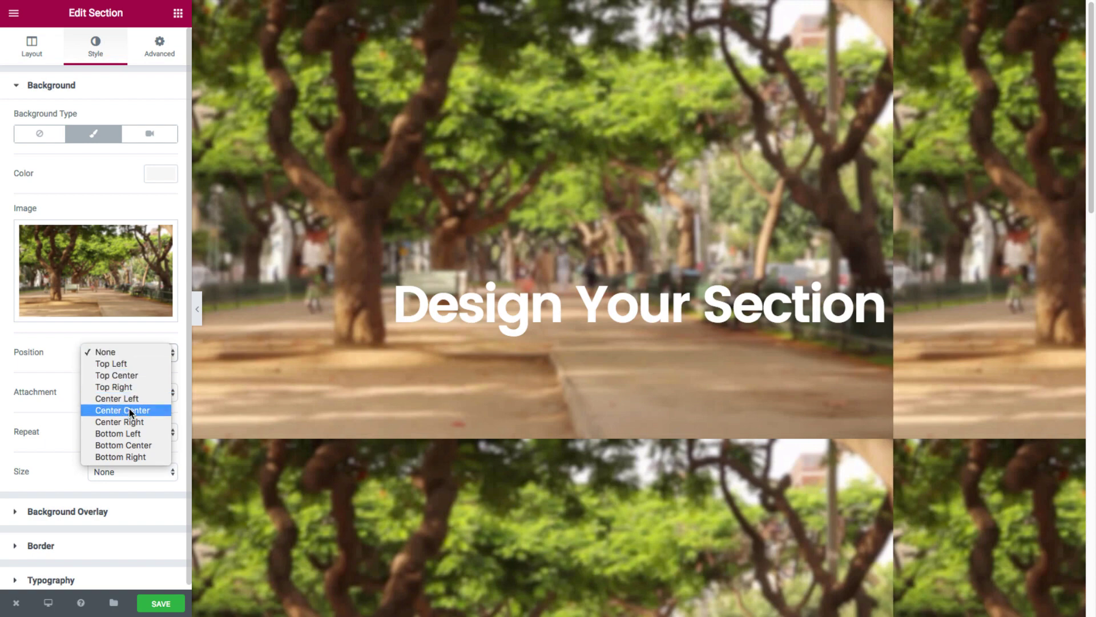
{"action": "left_click", "coordinate": [121, 387]}
{"action": "left_click", "coordinate": [123, 356]}
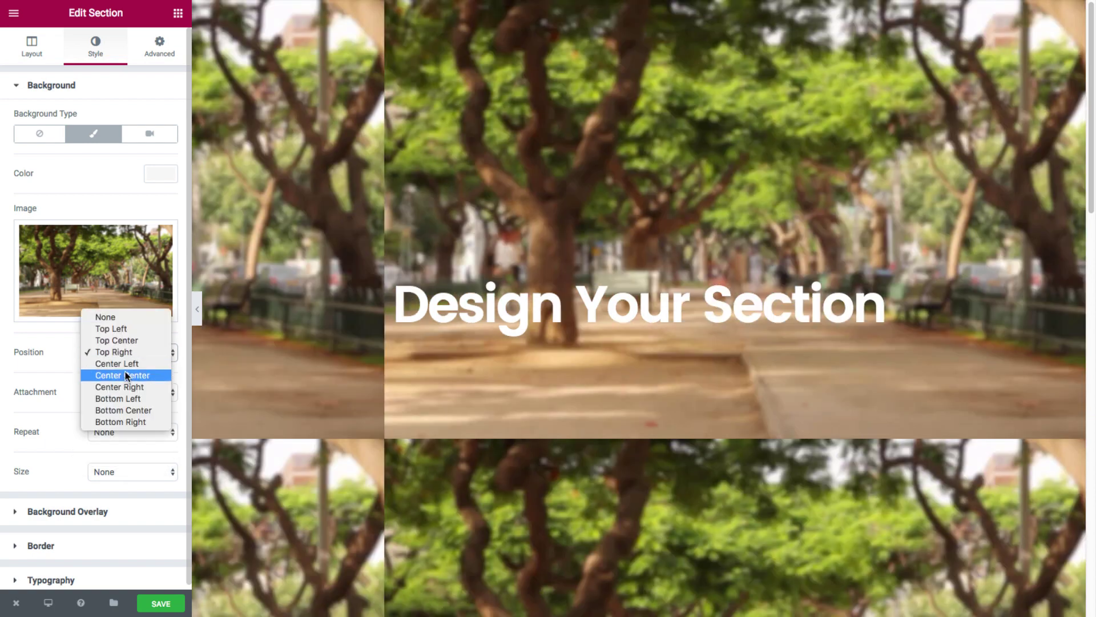
{"action": "key", "text": "Escape"}
{"action": "left_click", "coordinate": [122, 354]}
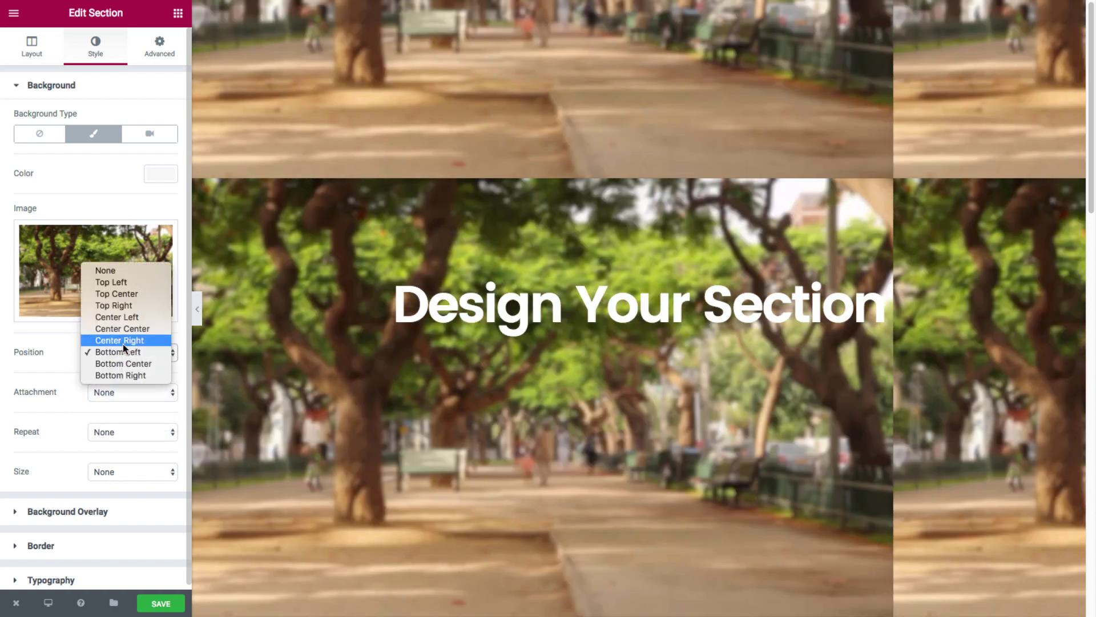
{"action": "left_click", "coordinate": [119, 329]}
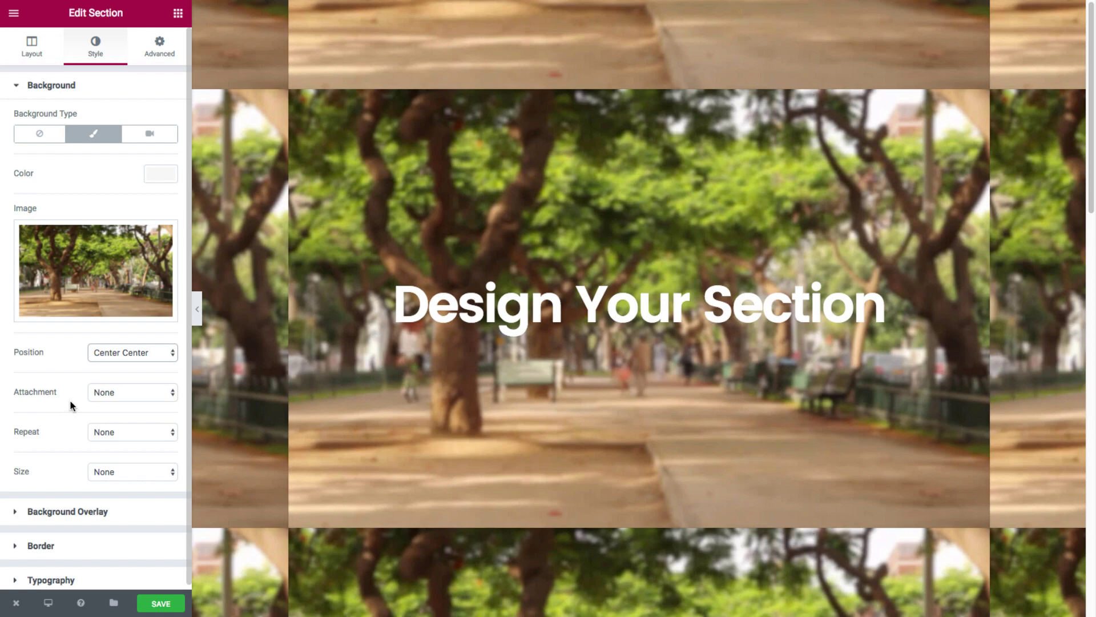
- Set the background attachment to Fixed after trying Scroll, checking the effect in the preview
{"action": "left_click", "coordinate": [108, 392]}
{"action": "left_click", "coordinate": [121, 403]}
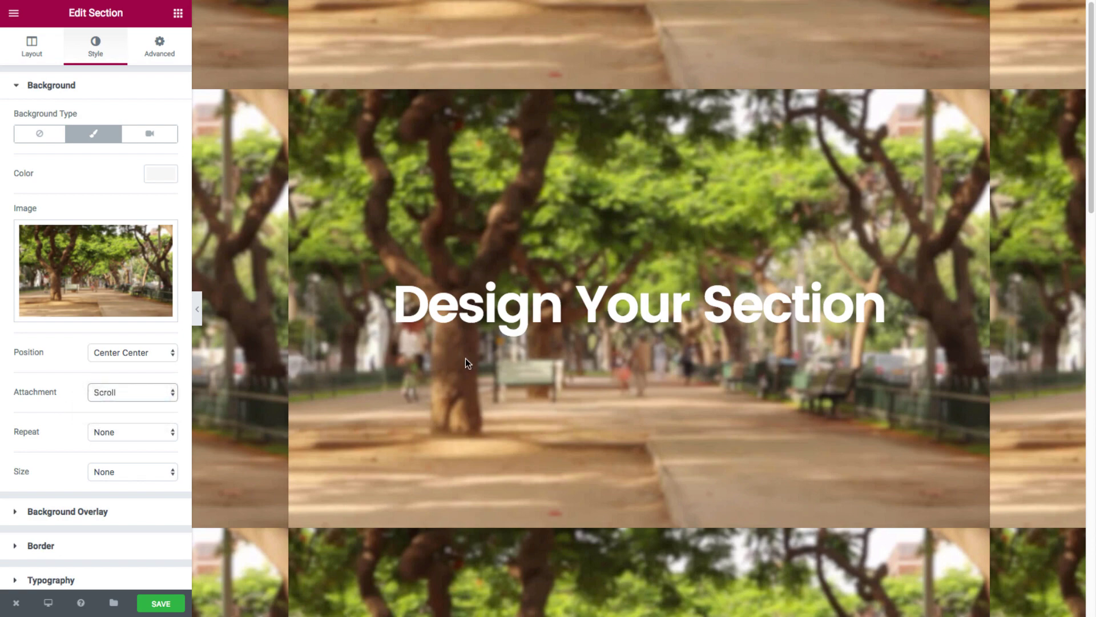
{"action": "scroll", "coordinate": [465, 358], "scroll_direction": "down", "scroll_amount": 1}
{"action": "scroll", "coordinate": [465, 358], "scroll_direction": "up", "scroll_amount": 1}
{"action": "left_click", "coordinate": [95, 392]}
{"action": "left_click", "coordinate": [104, 401]}
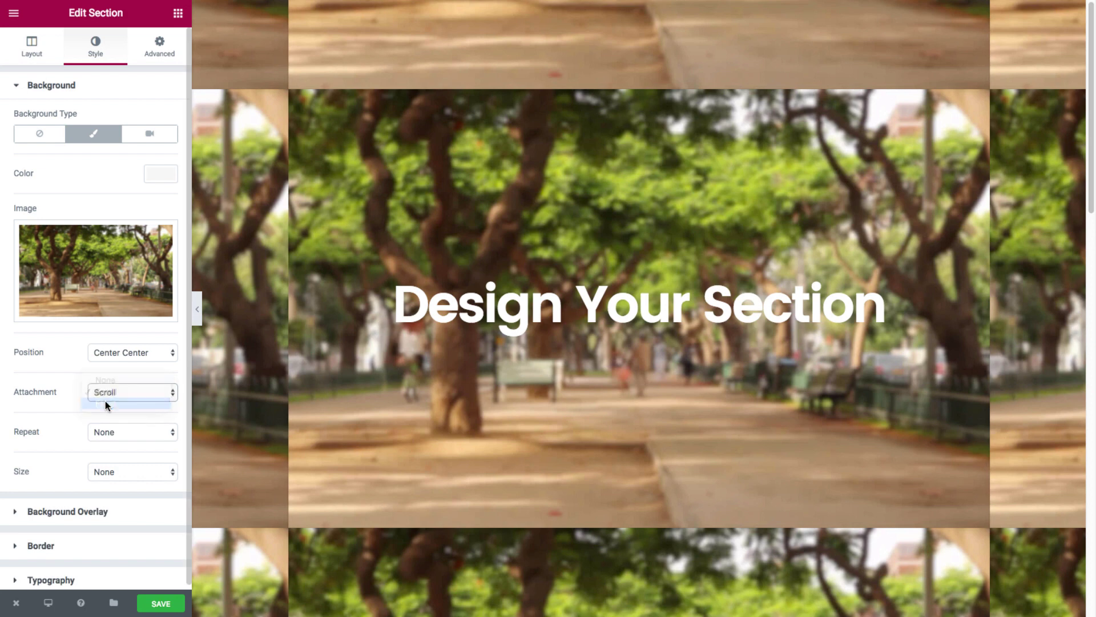
{"action": "scroll", "coordinate": [528, 417], "scroll_direction": "down", "scroll_amount": 1}
{"action": "scroll", "coordinate": [528, 417], "scroll_direction": "up", "scroll_amount": 1}
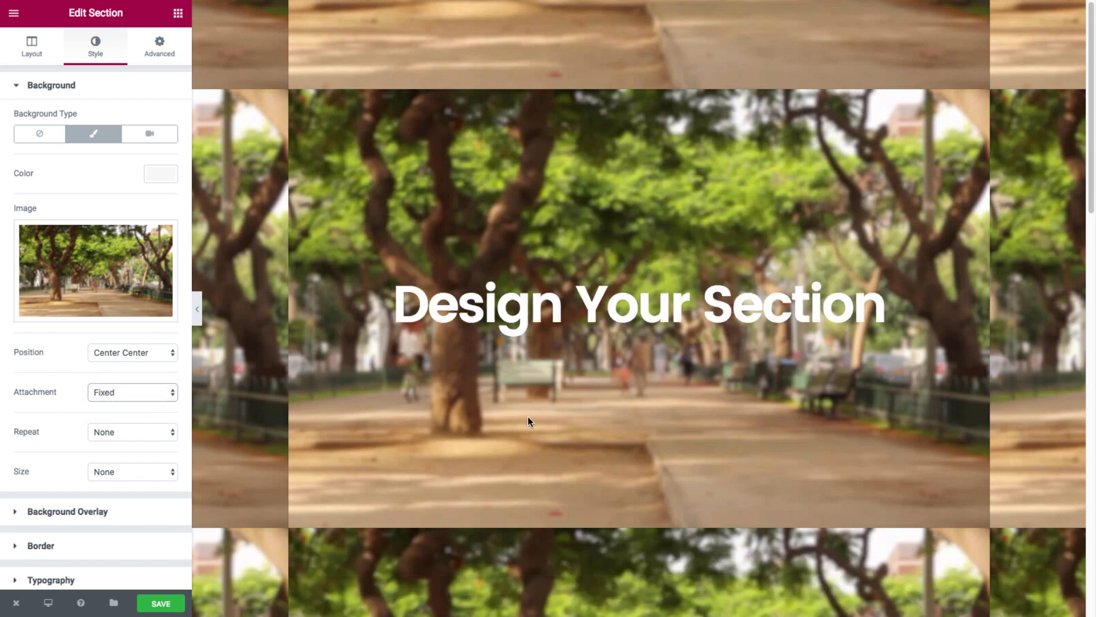
- Reset attachment to None and set Repeat back to None after trying the tiling options
{"action": "key", "text": "Up"}
{"action": "key", "text": "Up"}
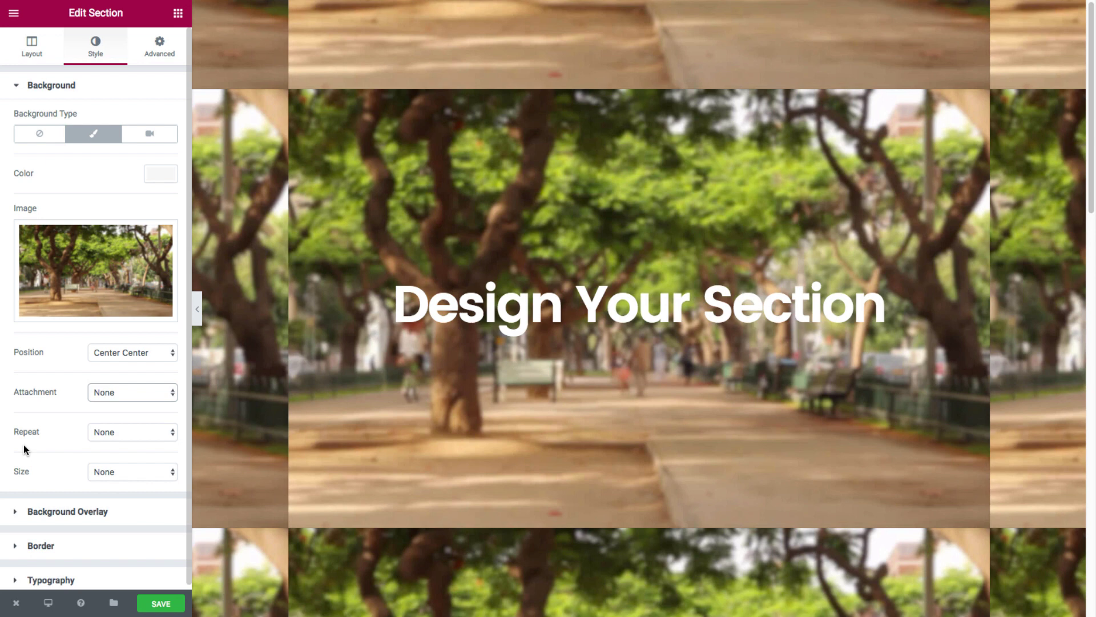
{"action": "left_click", "coordinate": [95, 433]}
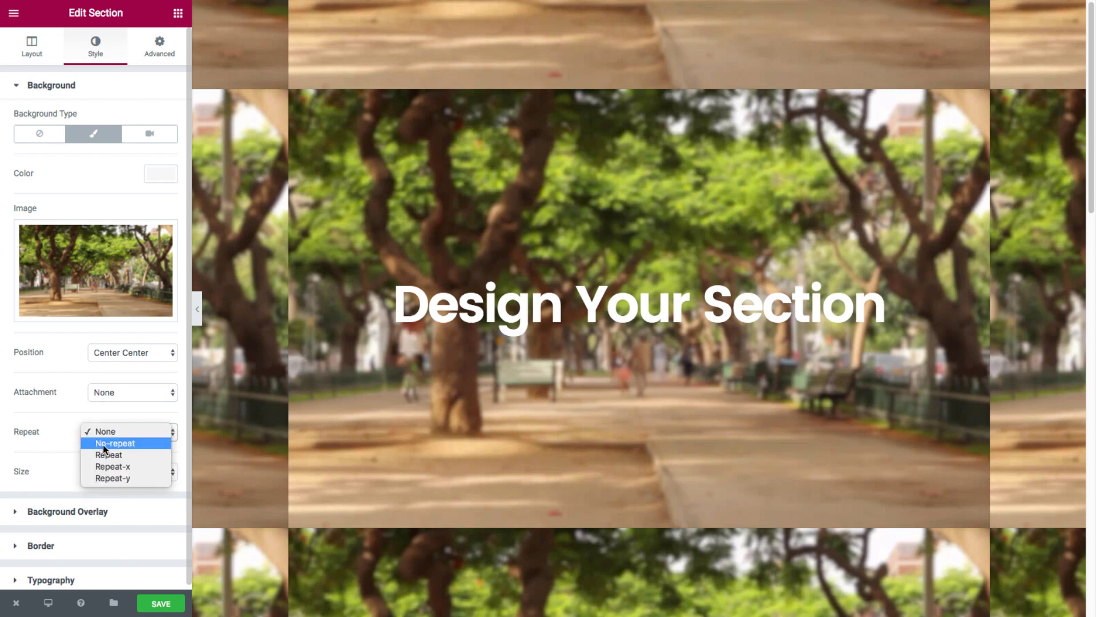
{"action": "left_click", "coordinate": [103, 444]}
{"action": "left_click", "coordinate": [108, 438]}
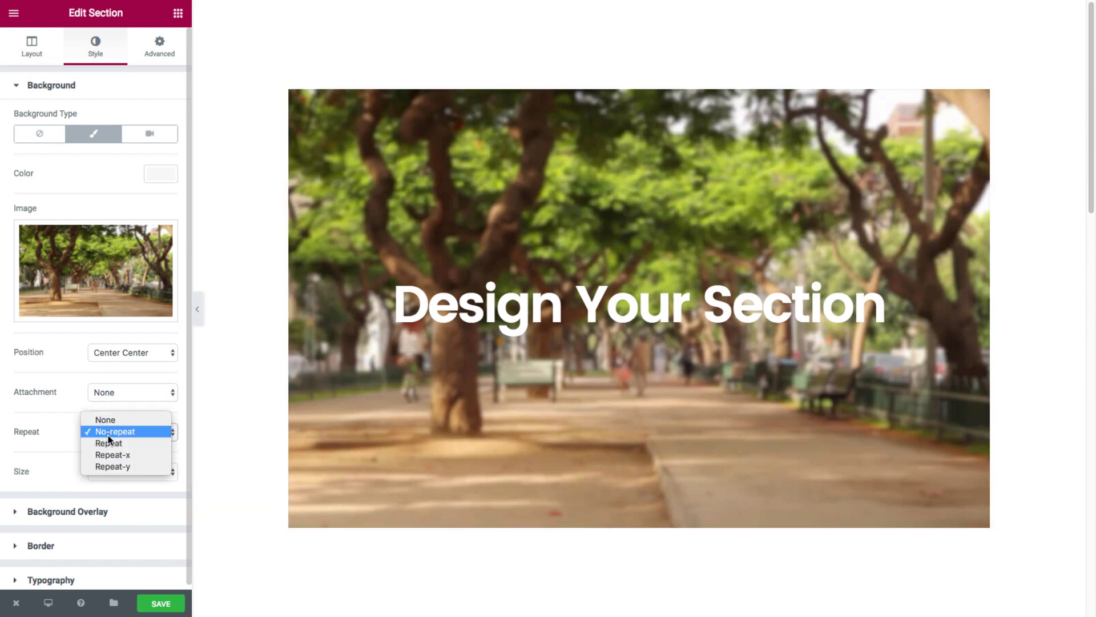
{"action": "left_click", "coordinate": [112, 444]}
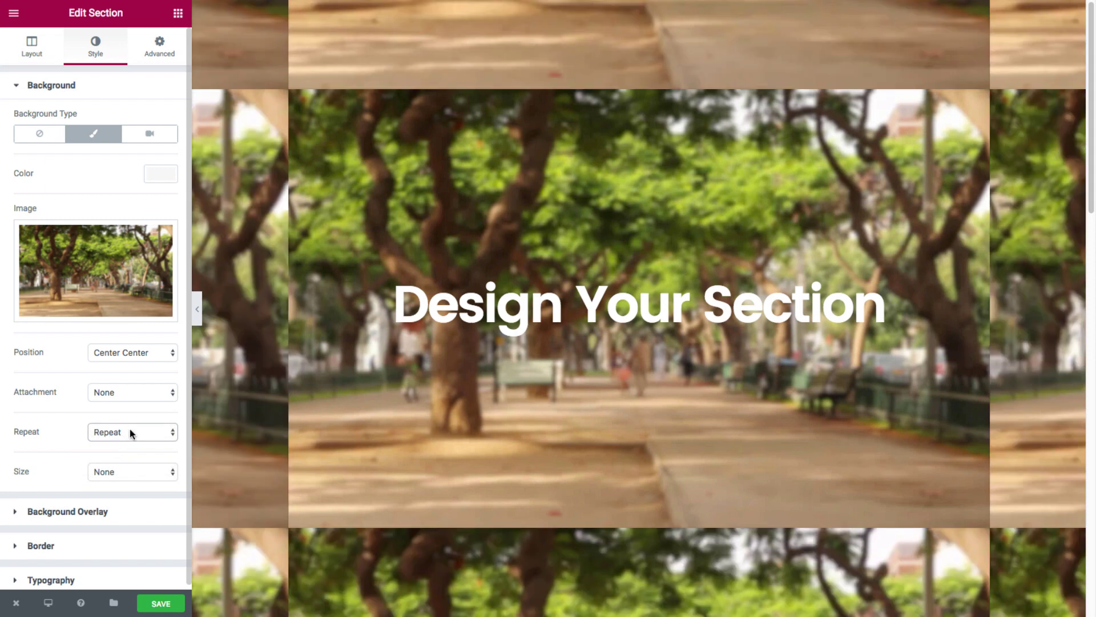
{"action": "left_click", "coordinate": [129, 430]}
{"action": "left_click", "coordinate": [131, 443]}
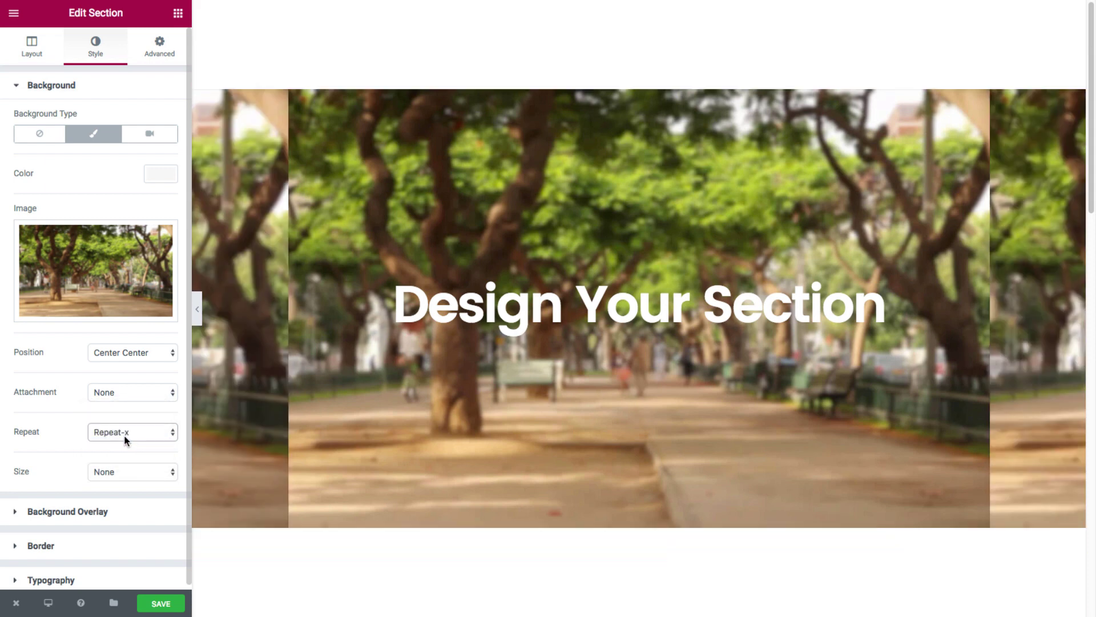
{"action": "left_click", "coordinate": [125, 436]}
{"action": "left_click", "coordinate": [123, 444]}
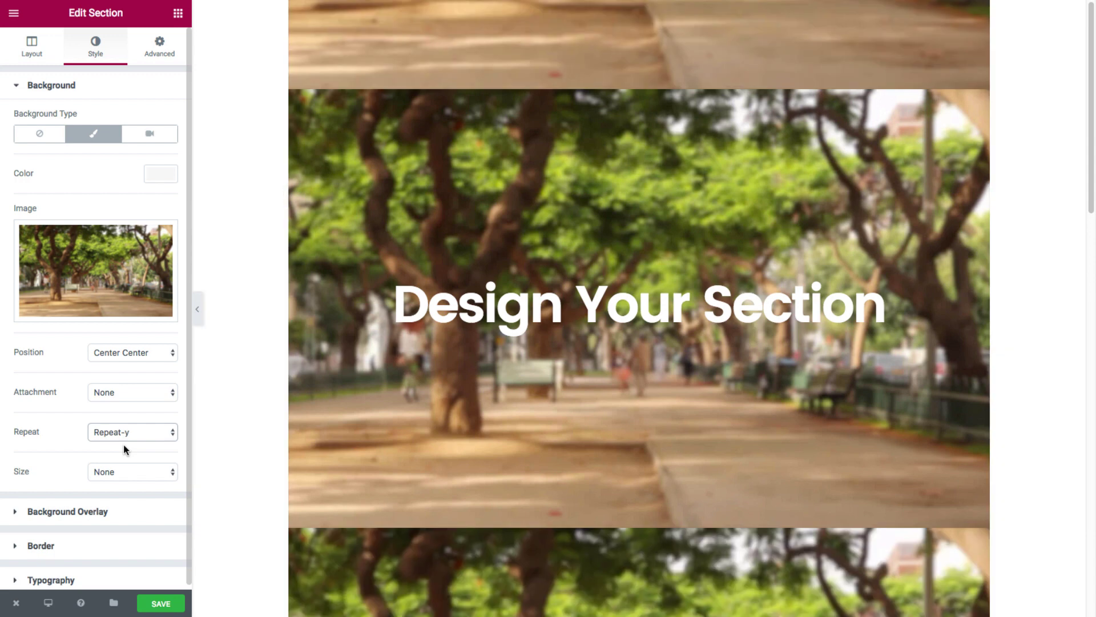
{"action": "left_click", "coordinate": [115, 433]}
{"action": "left_click", "coordinate": [107, 389]}
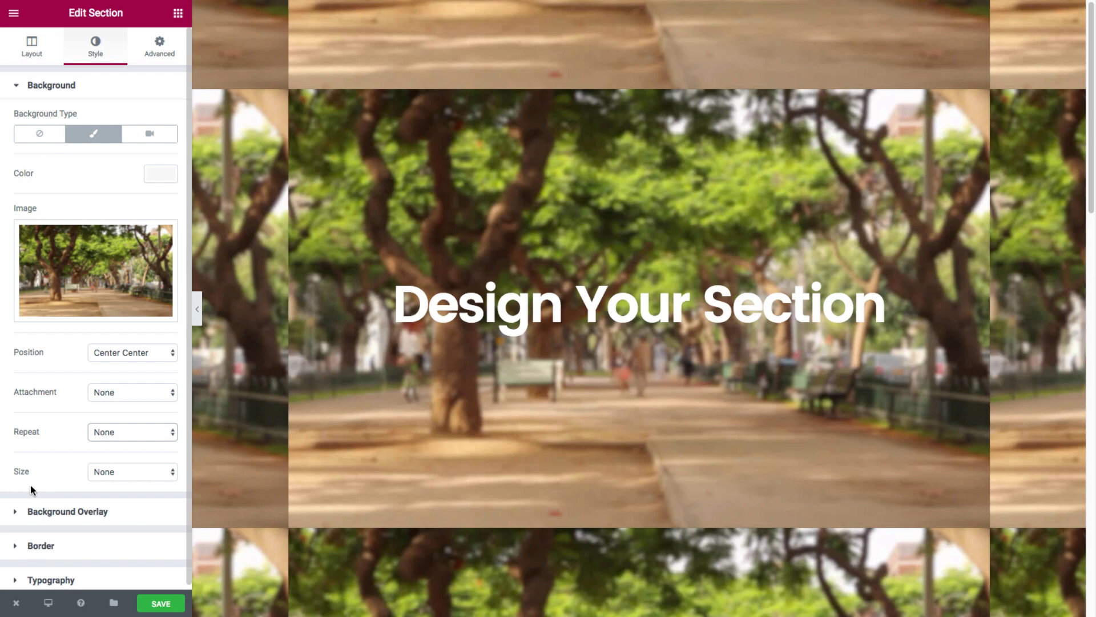
- Set the background image size to Cover after trying Auto and Contain
{"action": "left_click", "coordinate": [100, 471]}
{"action": "left_click", "coordinate": [110, 485]}
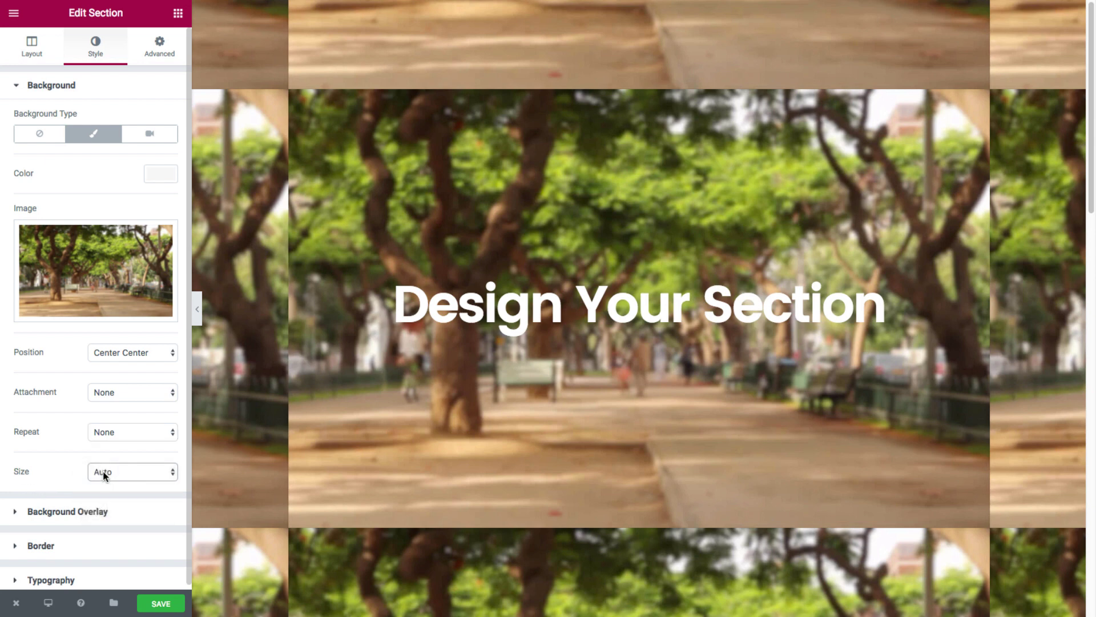
{"action": "left_click", "coordinate": [103, 471]}
{"action": "left_click", "coordinate": [106, 483]}
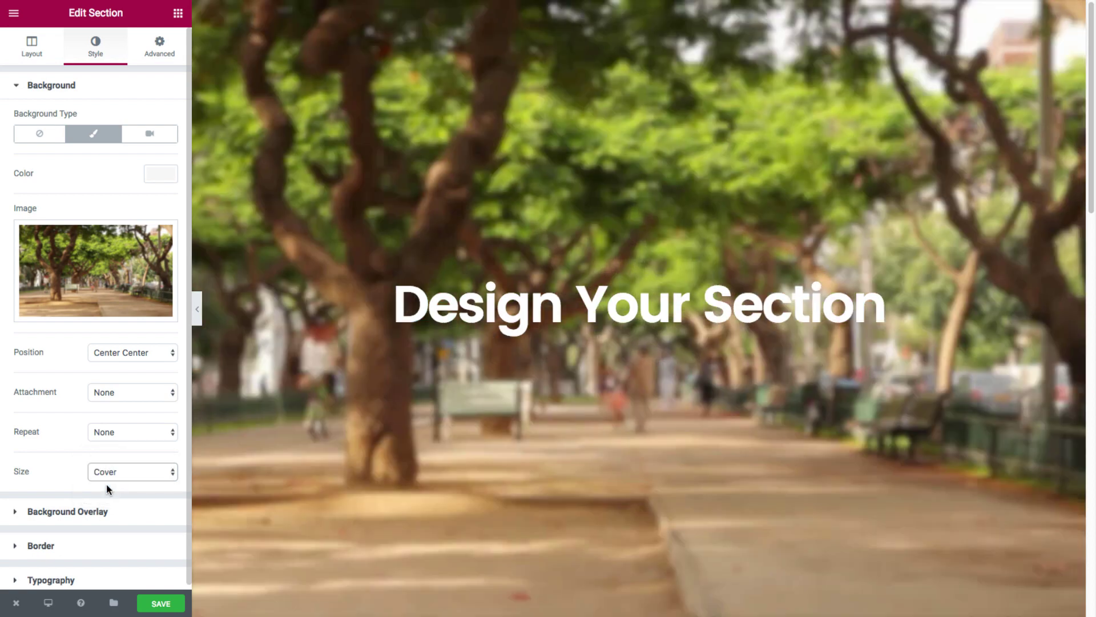
{"action": "left_click", "coordinate": [105, 470]}
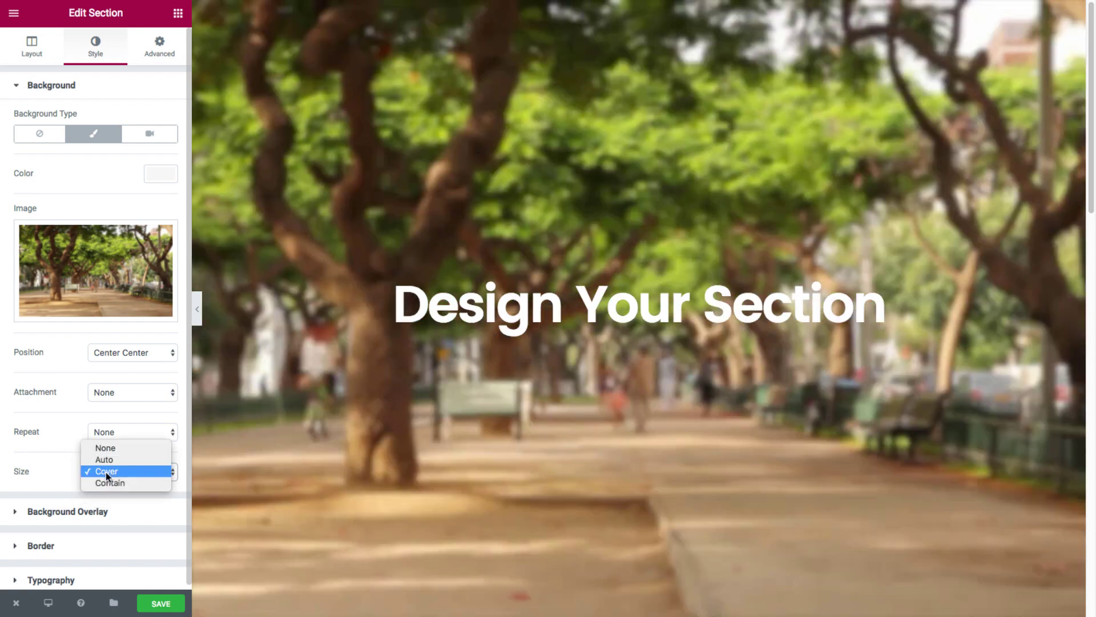
{"action": "left_click", "coordinate": [108, 484]}
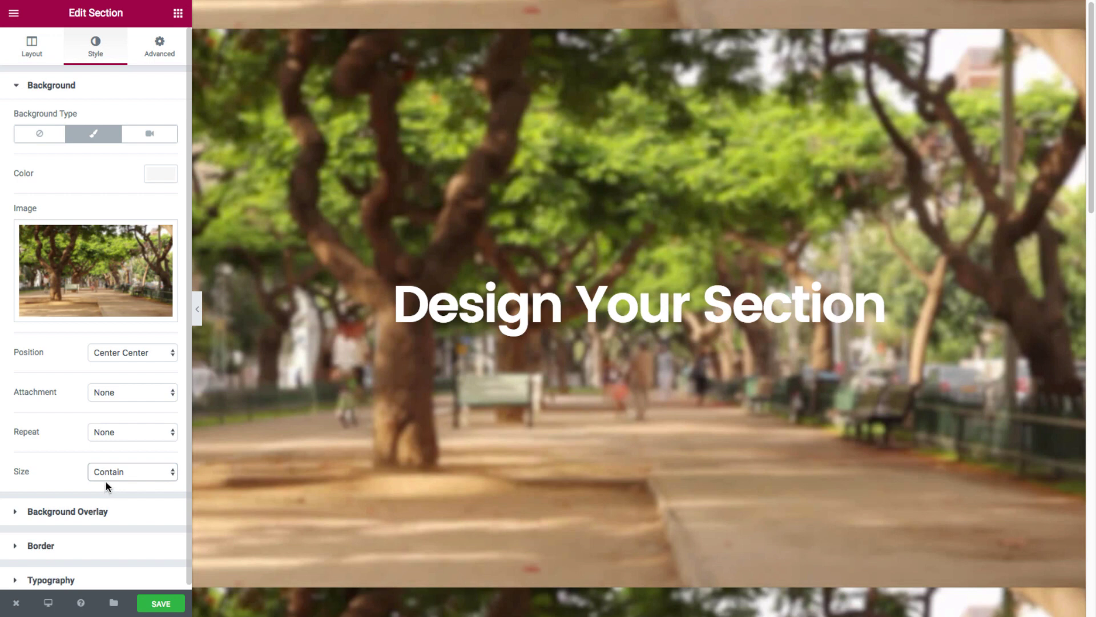
{"action": "left_click", "coordinate": [106, 472]}
{"action": "left_click", "coordinate": [102, 458]}
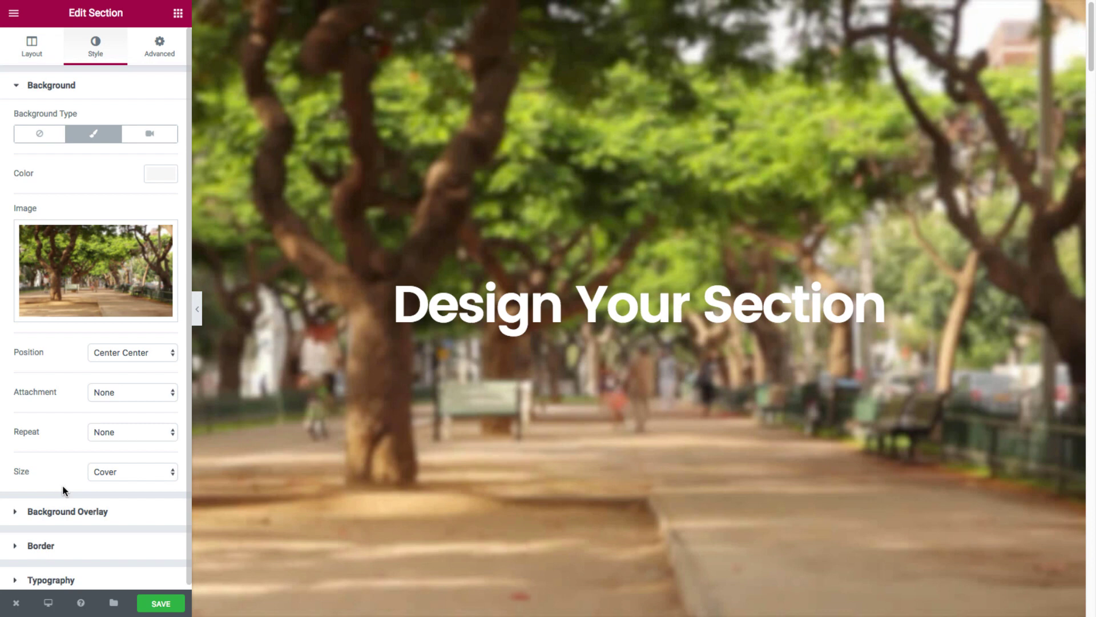
- Expand the Background Overlay group in the section's Style settings
{"action": "left_click", "coordinate": [84, 521]}
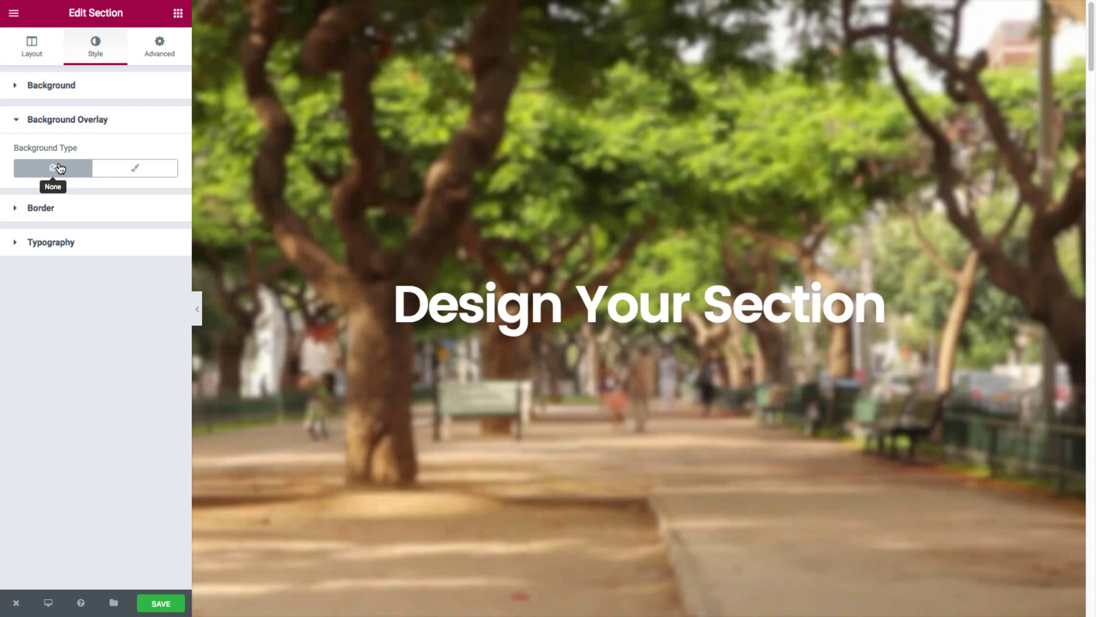
- Set the overlay type to Classic, and after trying black and yellow, make its colour fully transparent
{"action": "left_click", "coordinate": [126, 178]}
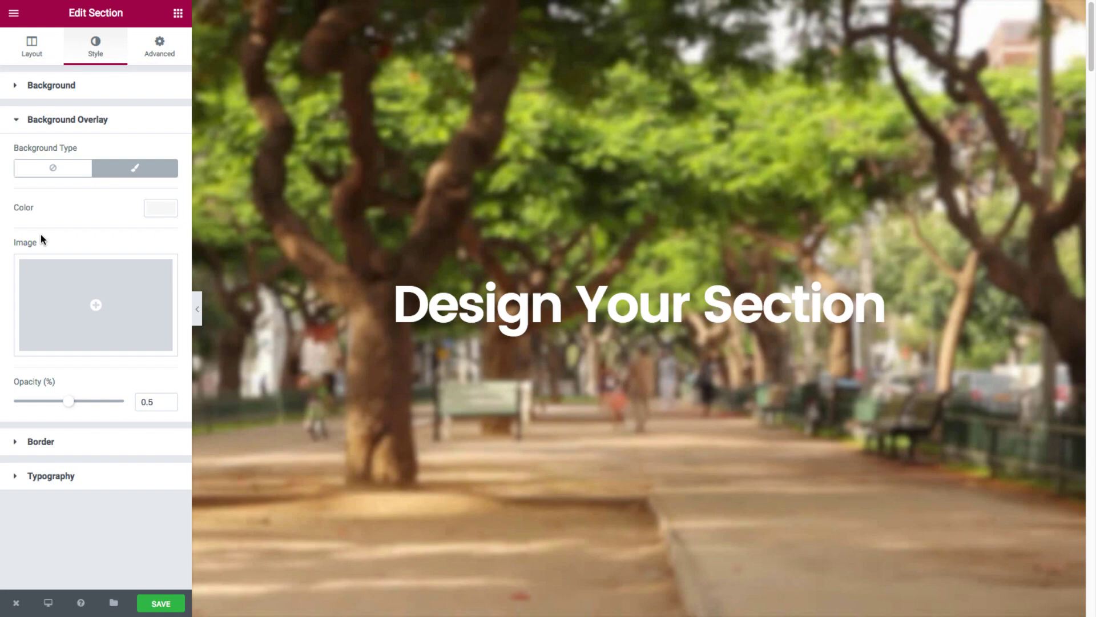
{"action": "left_click", "coordinate": [160, 208]}
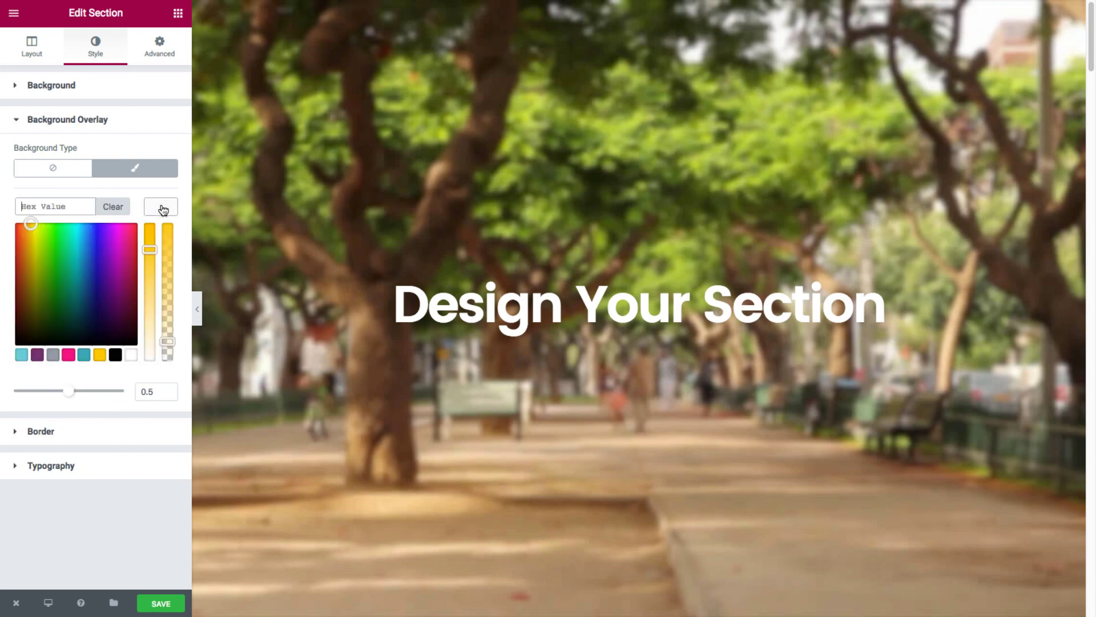
{"action": "left_click", "coordinate": [114, 355]}
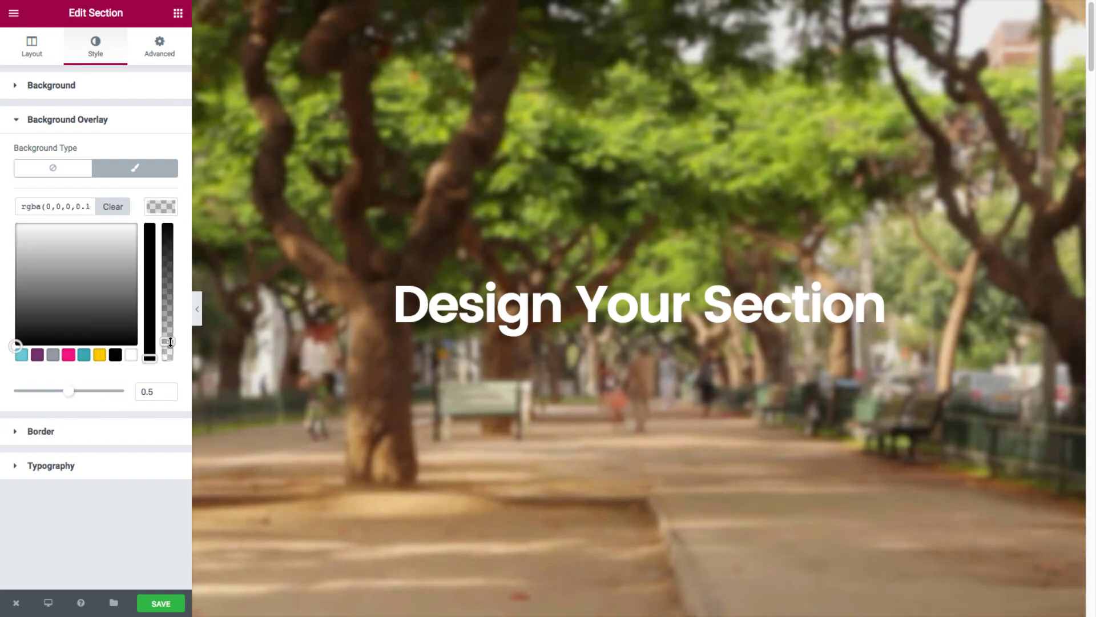
{"action": "left_click_drag", "start_coordinate": [170, 341], "coordinate": [164, 278]}
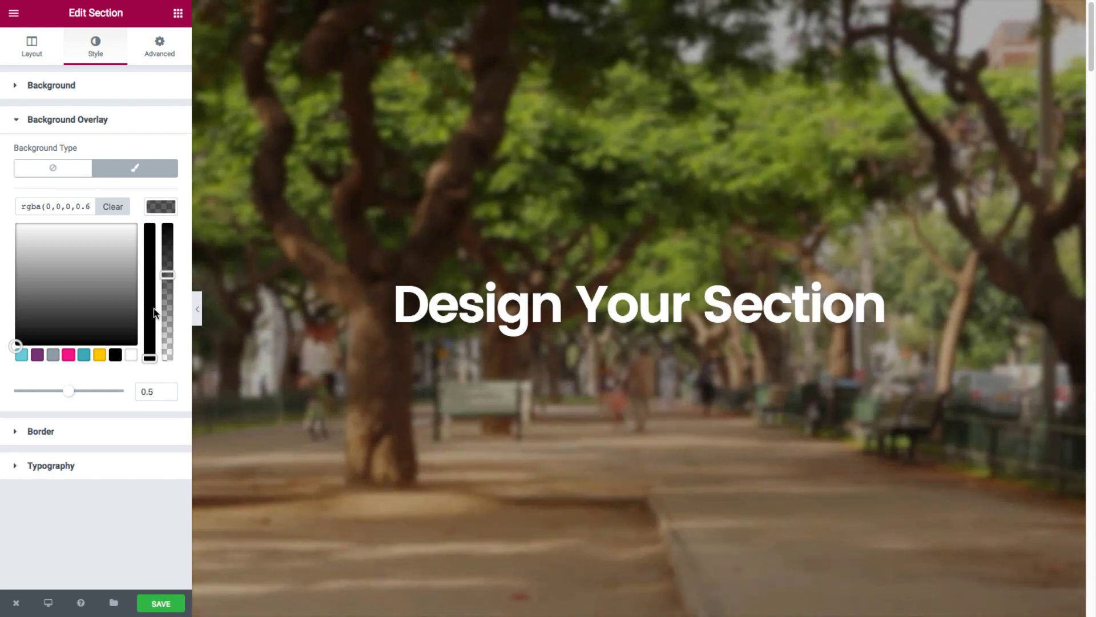
{"action": "left_click", "coordinate": [98, 355]}
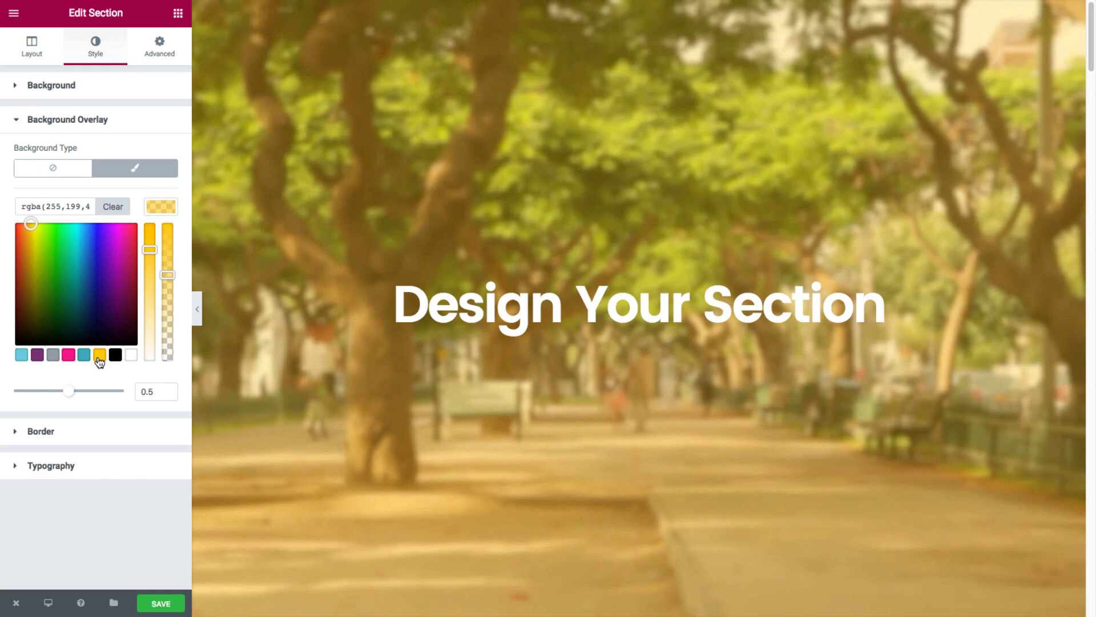
{"action": "left_click_drag", "start_coordinate": [166, 276], "coordinate": [167, 342]}
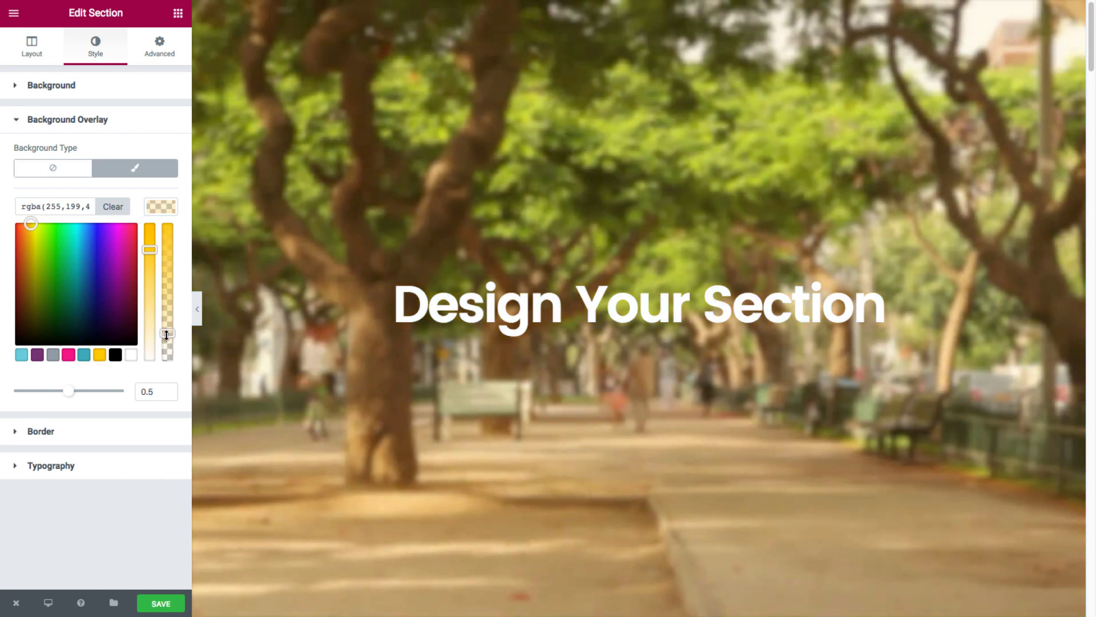
{"action": "left_click", "coordinate": [139, 266]}
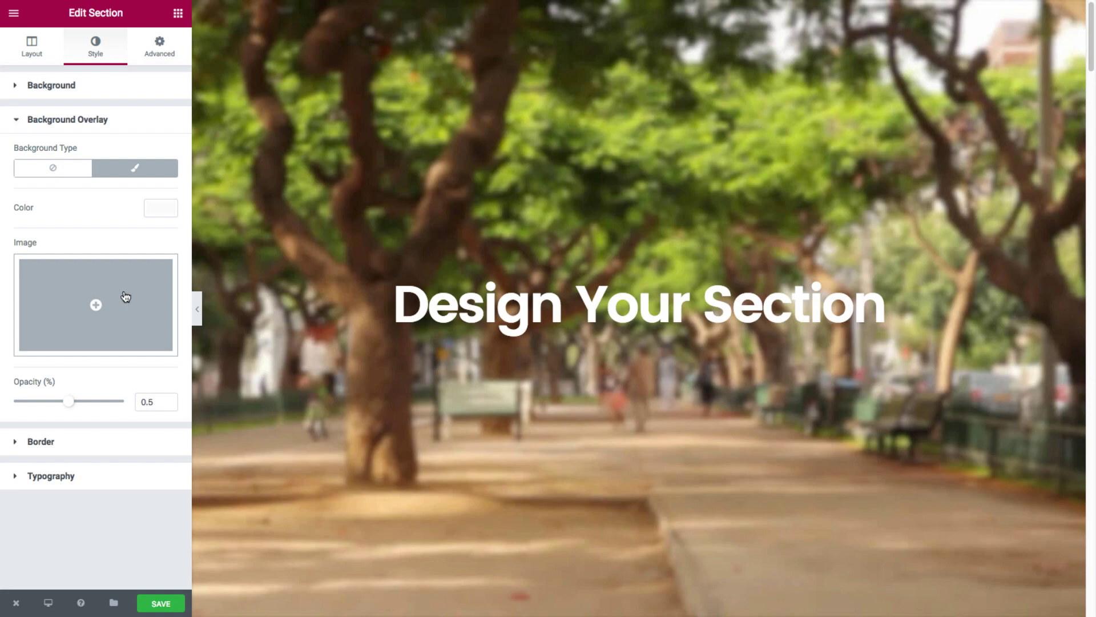
- Apply the diagonal twill pattern as the overlay image and lower the overlay opacity to 0.36
{"action": "left_click", "coordinate": [126, 297]}
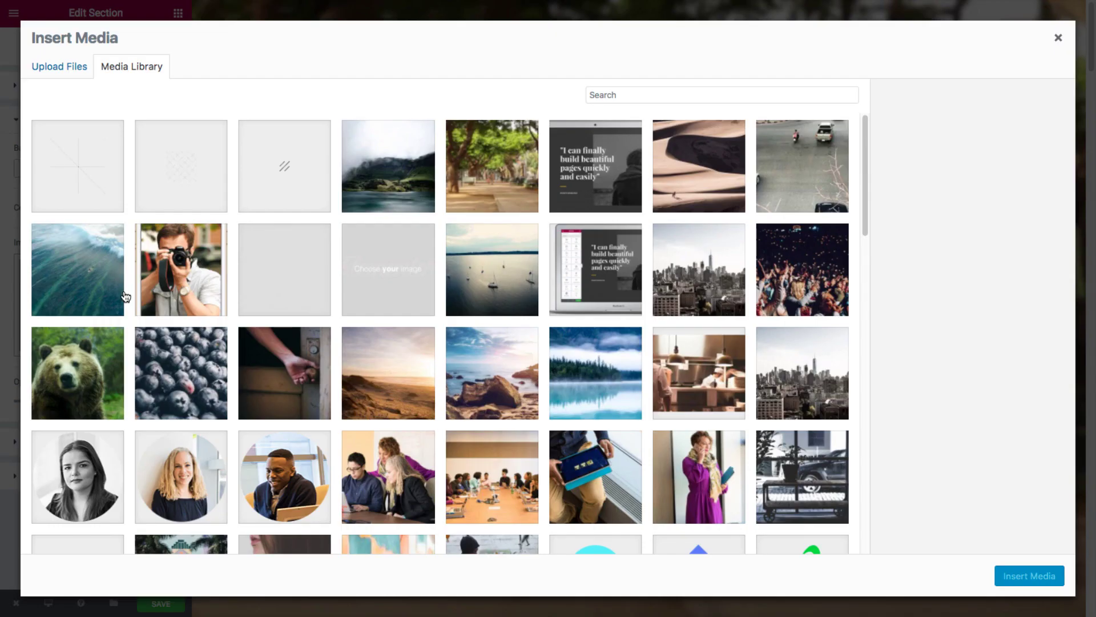
{"action": "left_click", "coordinate": [280, 184]}
{"action": "left_click", "coordinate": [1015, 575]}
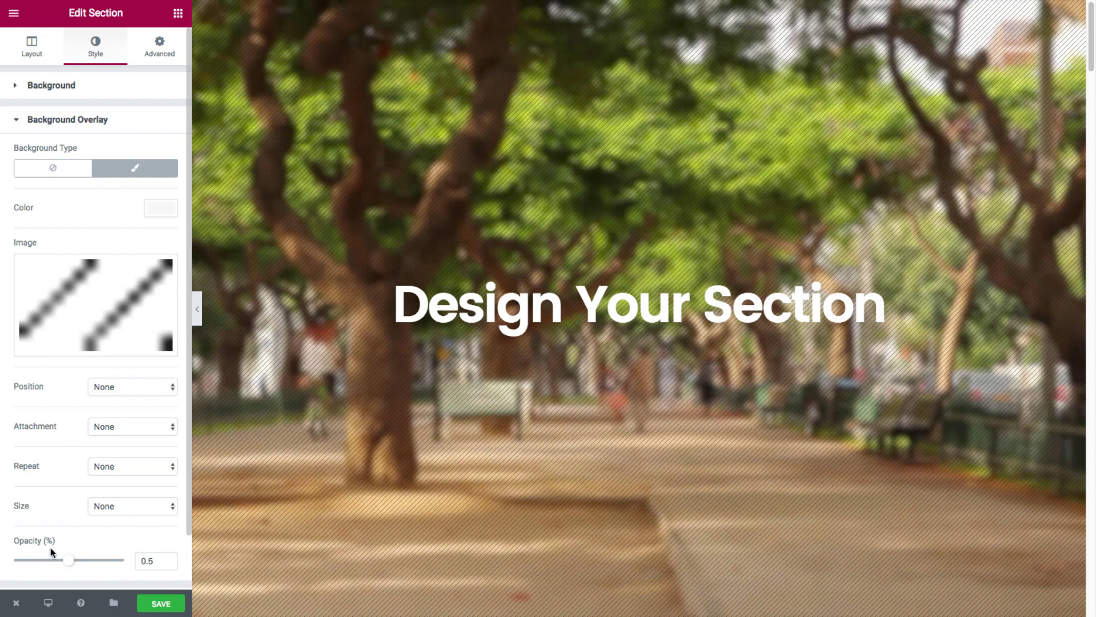
{"action": "mouse_move", "coordinate": [69, 560]}
{"action": "left_mouse_down"}
{"action": "mouse_move", "coordinate": [105, 561]}
{"action": "mouse_move", "coordinate": [12, 560]}
{"action": "mouse_move", "coordinate": [56, 561]}
{"action": "left_mouse_up"}
- Remove the old overlay image and set the overlay colour to semi-transparent black
{"action": "left_click", "coordinate": [114, 345]}
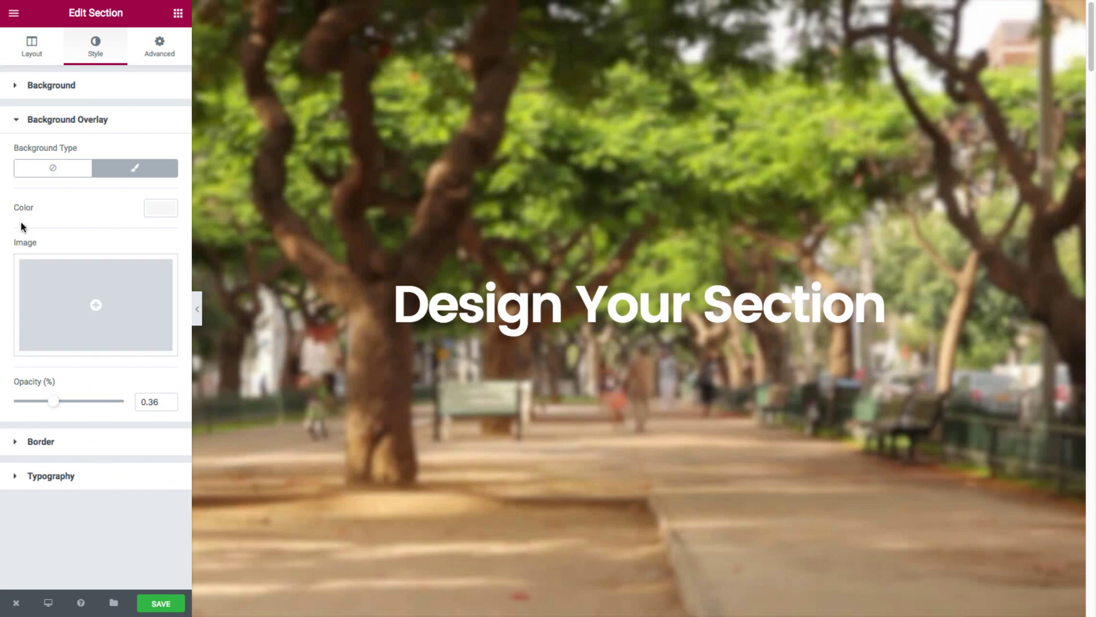
{"action": "left_click", "coordinate": [158, 206]}
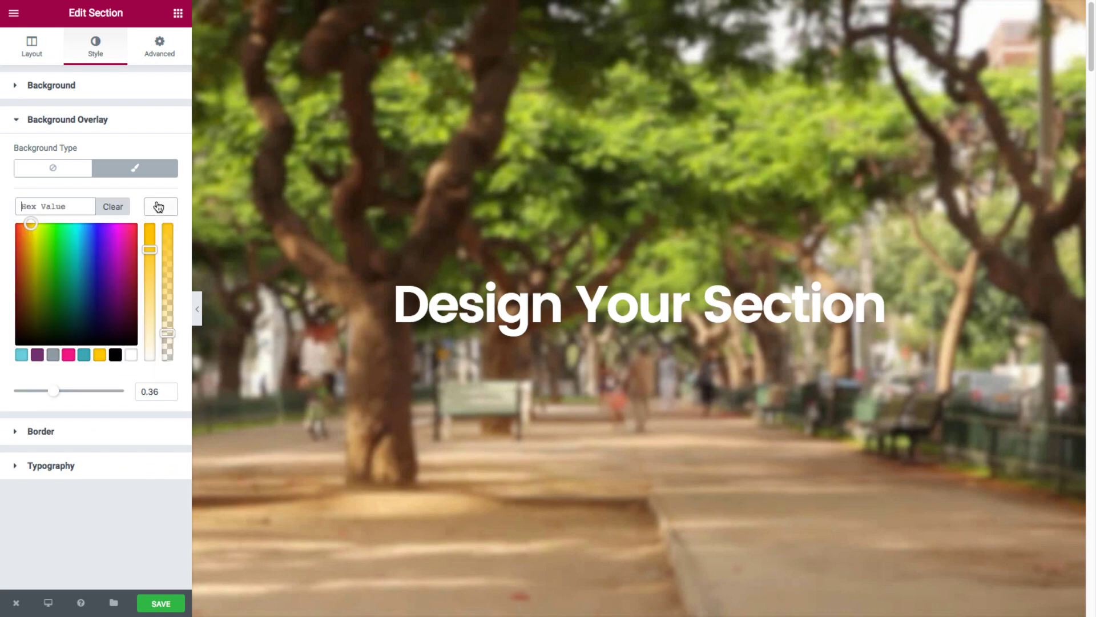
{"action": "left_click", "coordinate": [115, 354]}
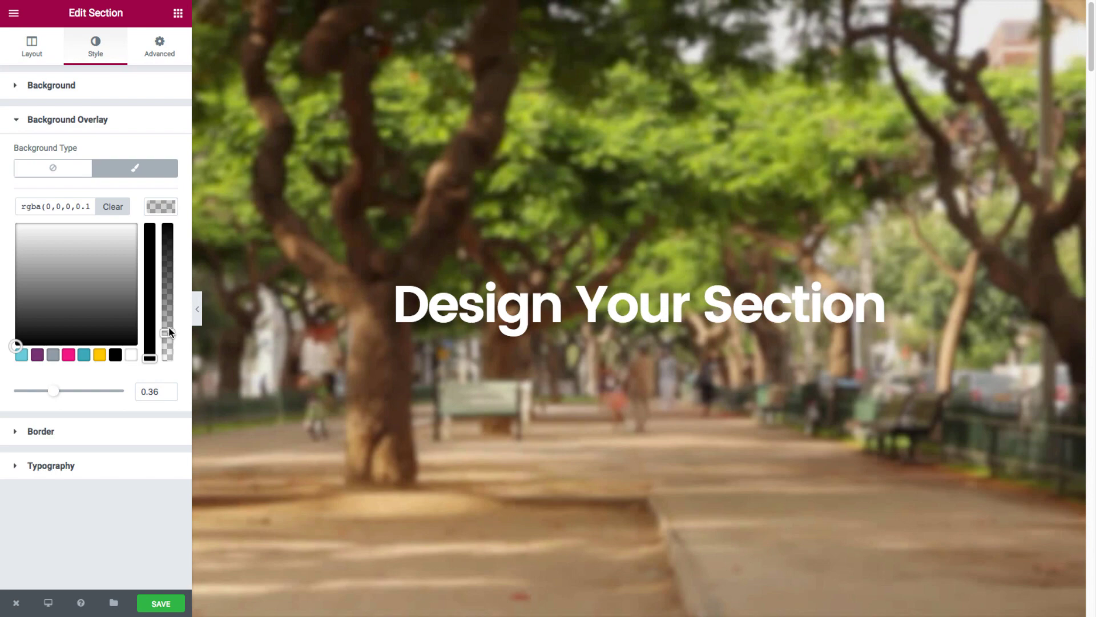
{"action": "left_click_drag", "start_coordinate": [167, 329], "coordinate": [167, 260]}
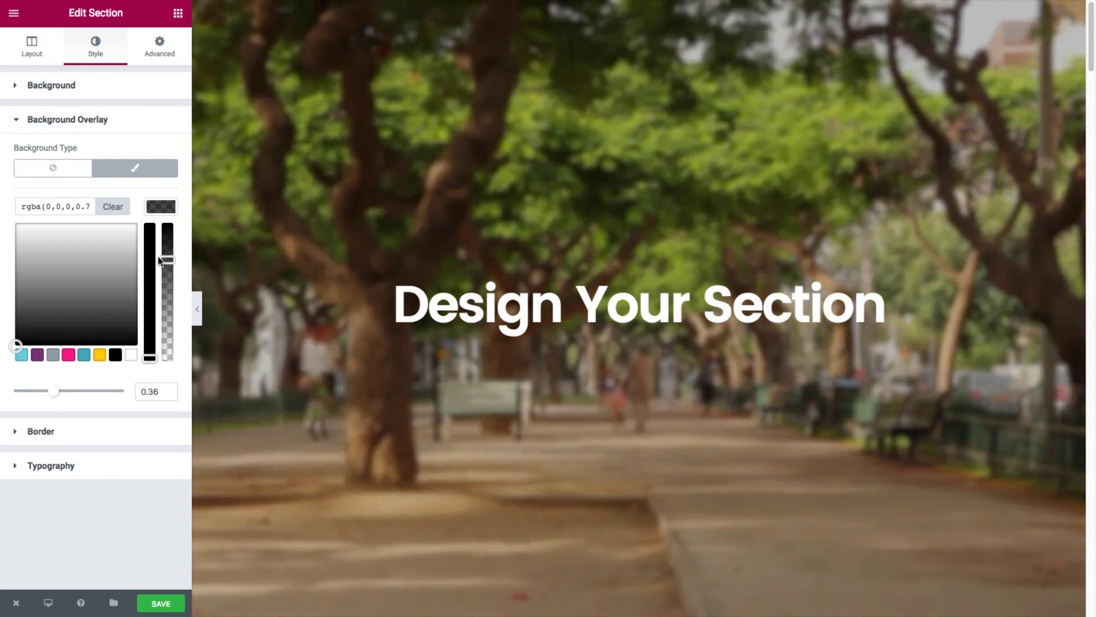
{"action": "left_click", "coordinate": [153, 210]}
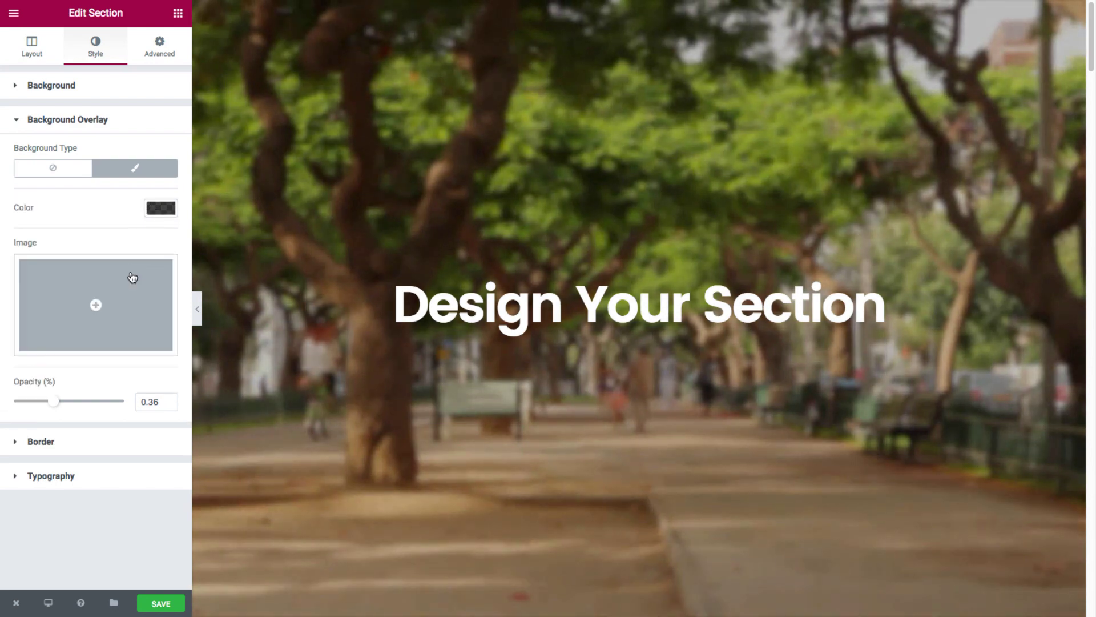
- Insert climpek.png from the Media Library as the overlay image and raise overlay opacity to 0.48
{"action": "left_click", "coordinate": [133, 314]}
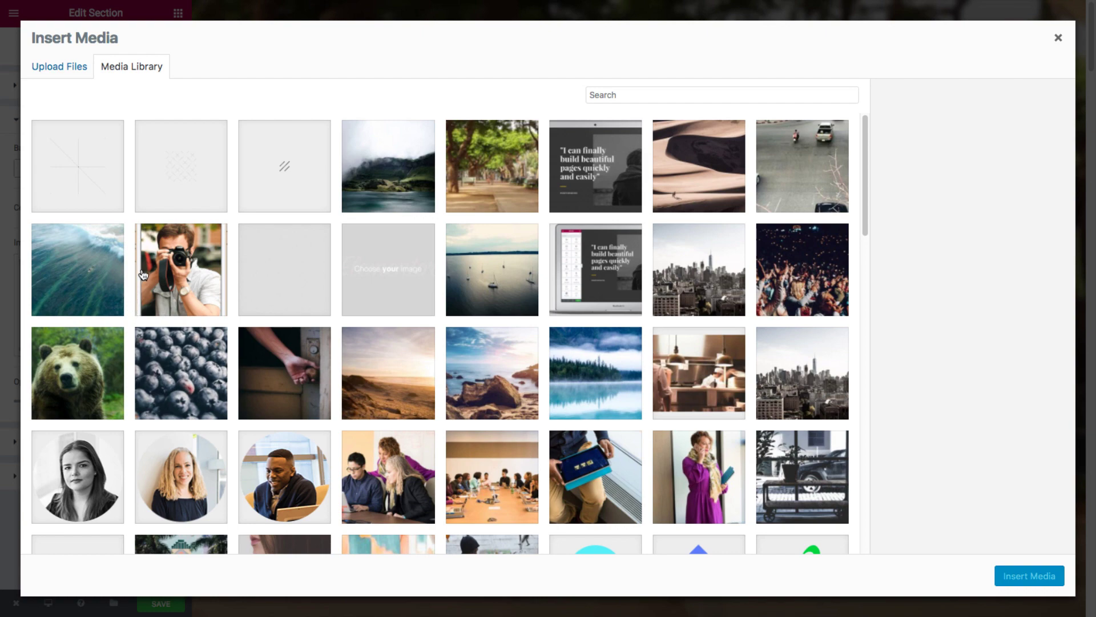
{"action": "left_click", "coordinate": [200, 194]}
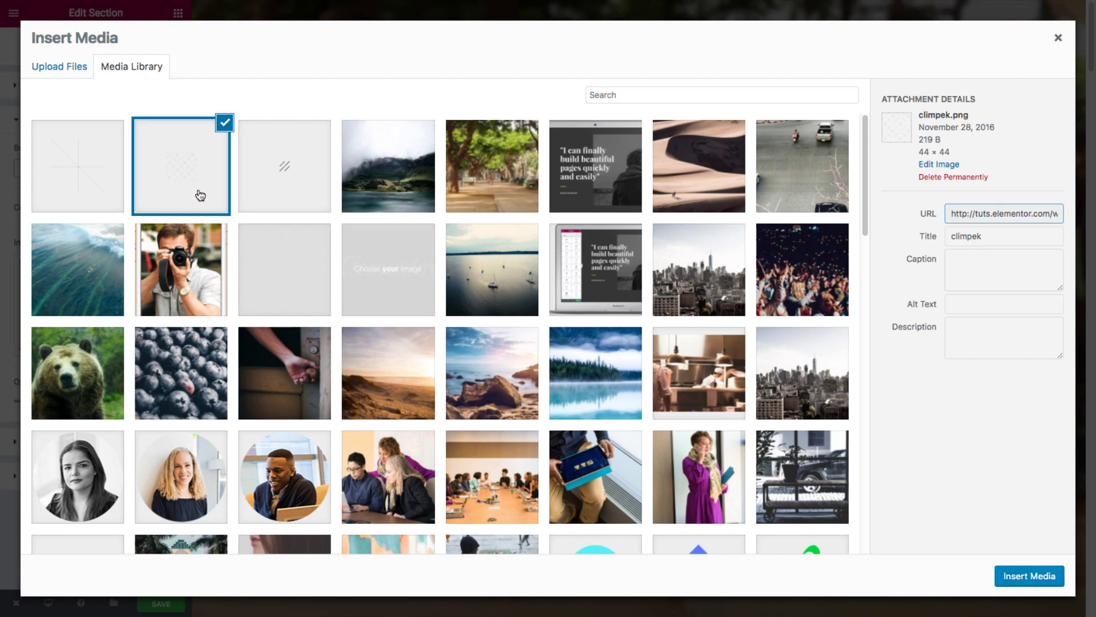
{"action": "left_click", "coordinate": [1024, 588]}
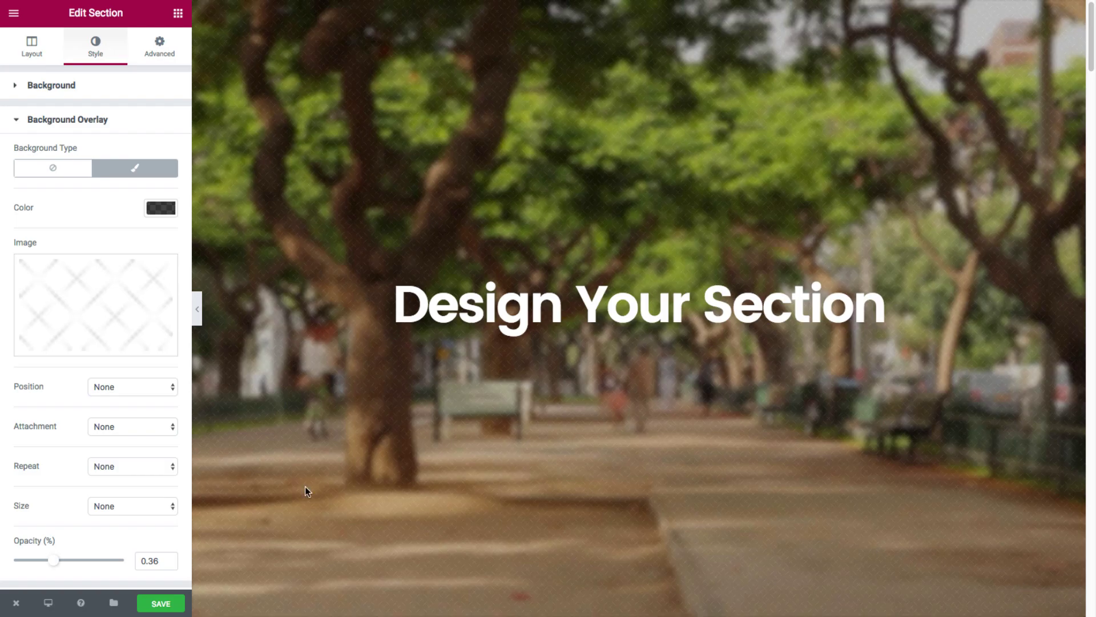
{"action": "left_click_drag", "start_coordinate": [53, 560], "coordinate": [70, 559]}
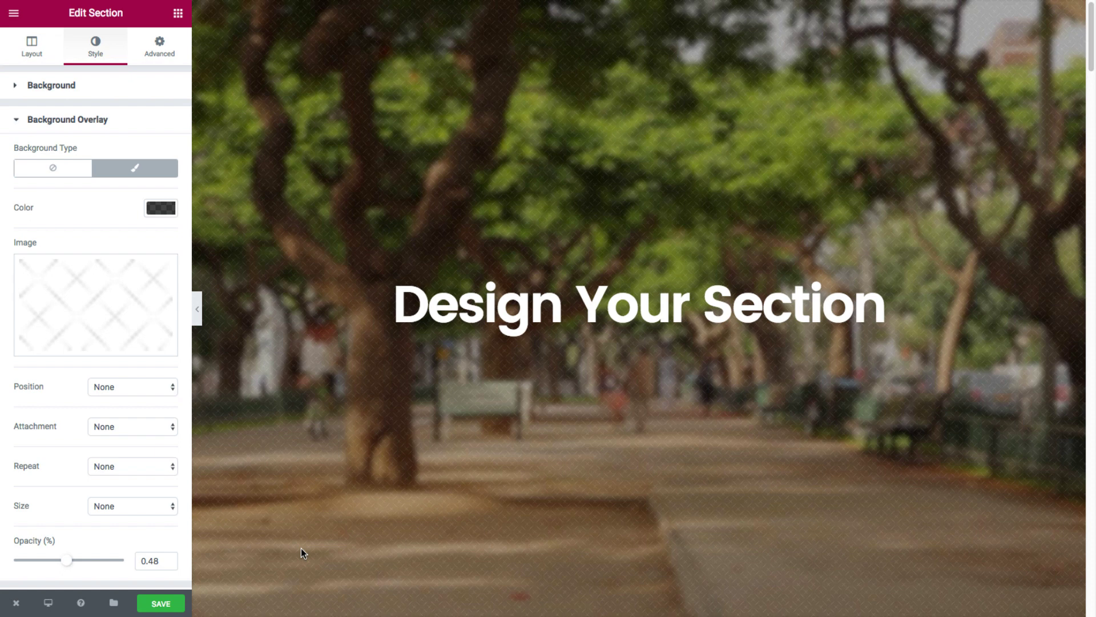
- Turn off Stretch Section and set the section height to Min Height 600
{"action": "scroll", "coordinate": [65, 470], "scroll_direction": "down", "scroll_amount": 1}
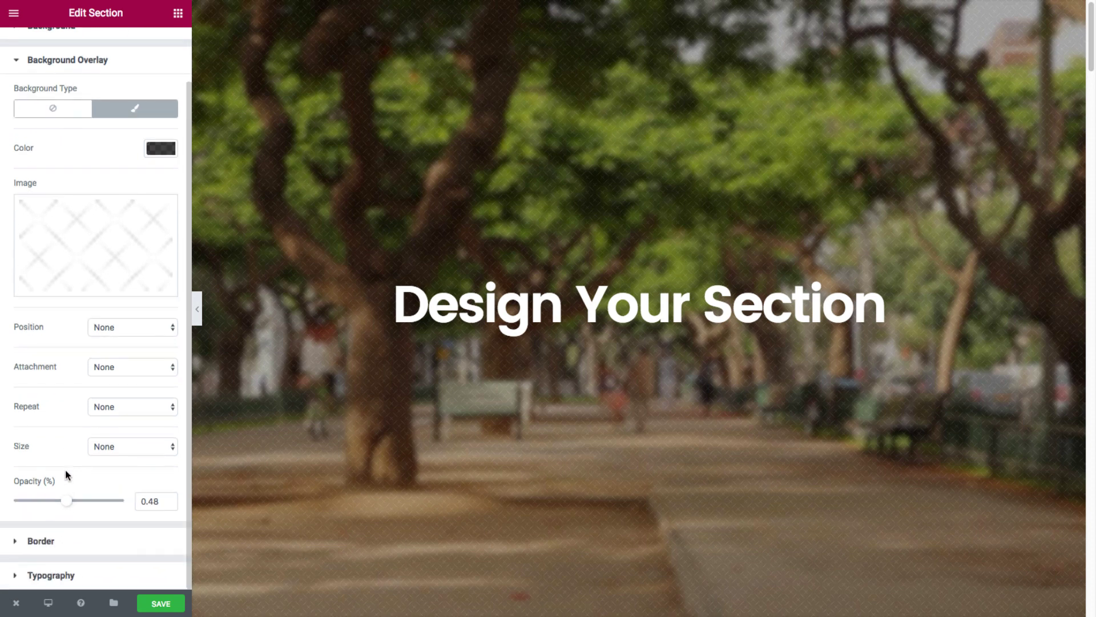
{"action": "left_click", "coordinate": [52, 541]}
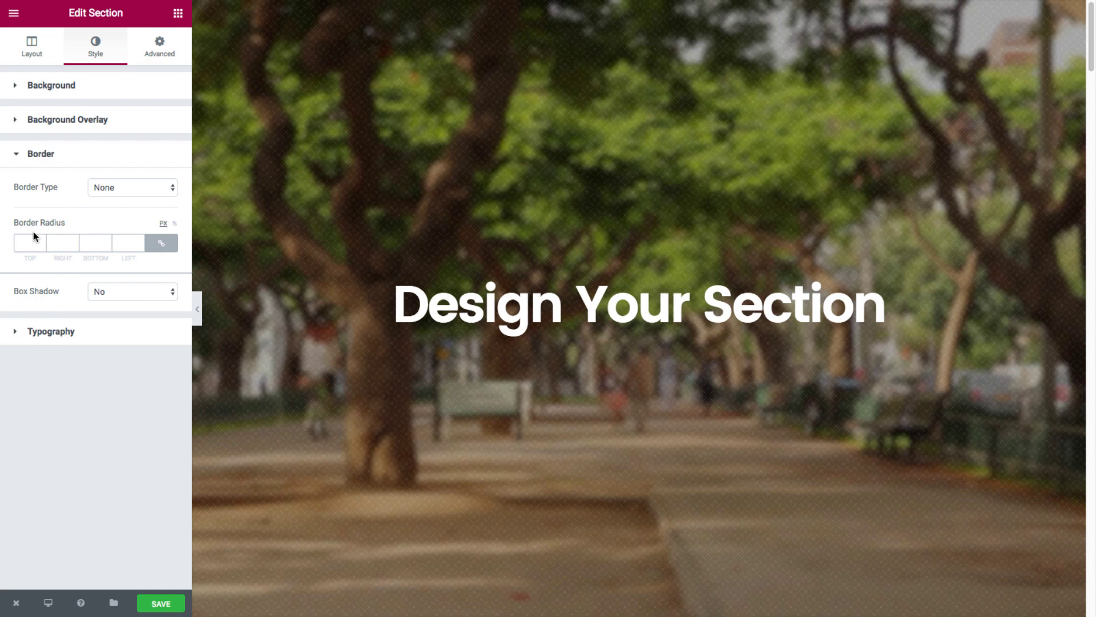
{"action": "left_click", "coordinate": [37, 53]}
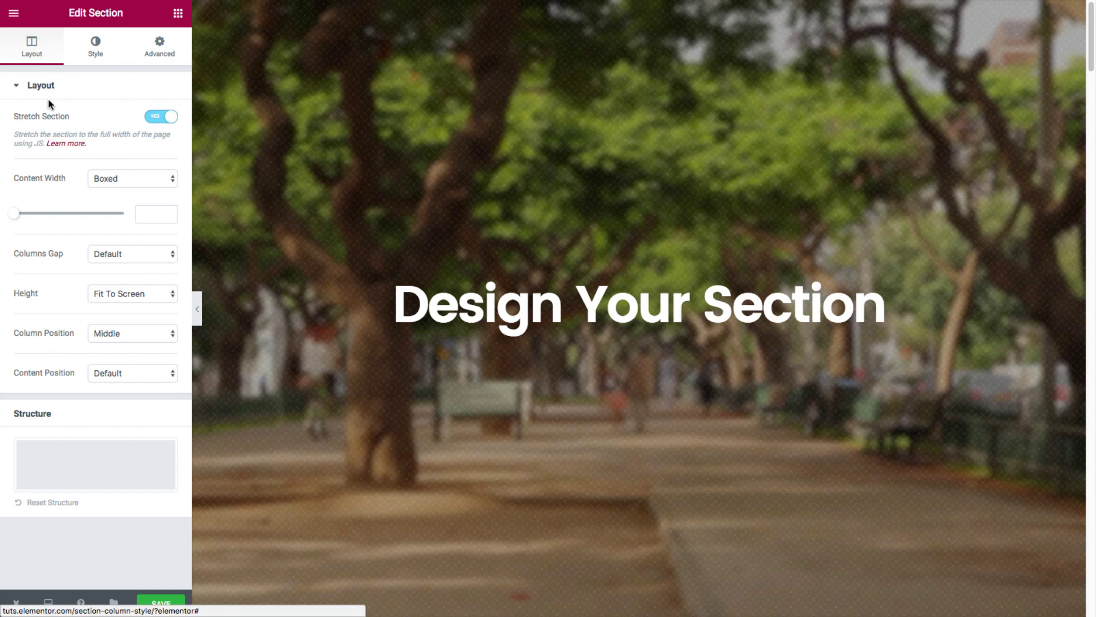
{"action": "left_click", "coordinate": [155, 122]}
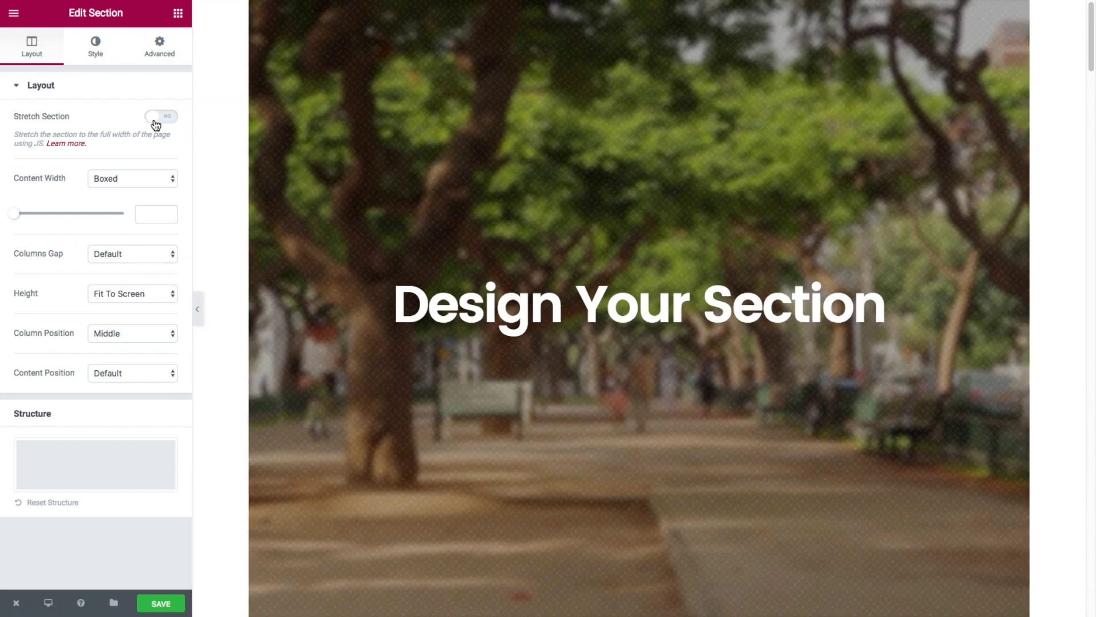
{"action": "left_click", "coordinate": [103, 293]}
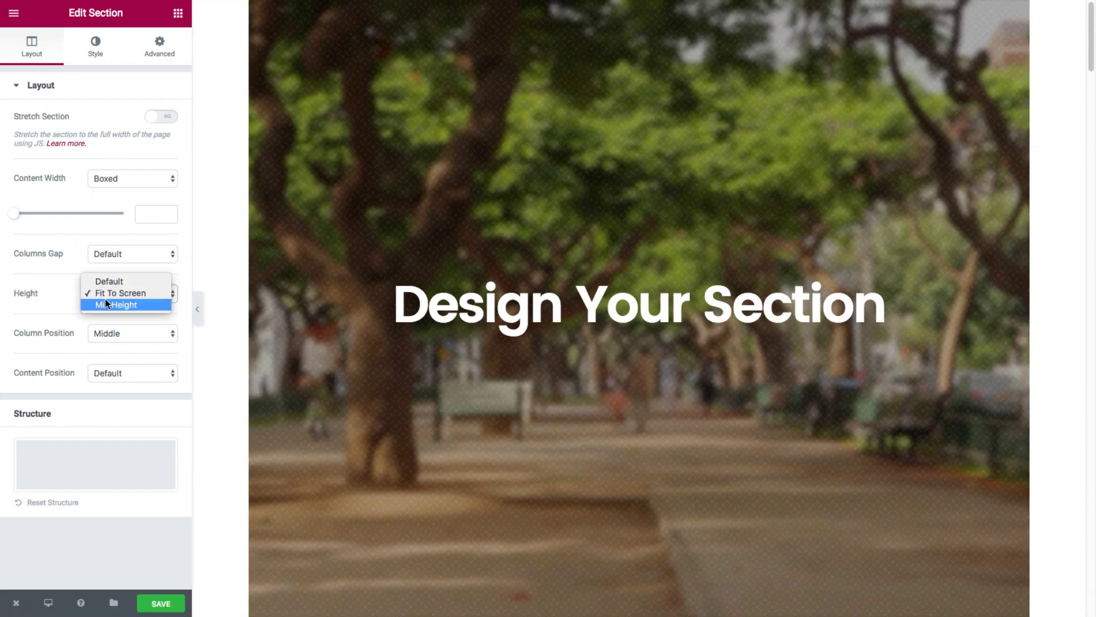
{"action": "left_click", "coordinate": [105, 303]}
{"action": "left_click_drag", "start_coordinate": [157, 348], "coordinate": [133, 348]}
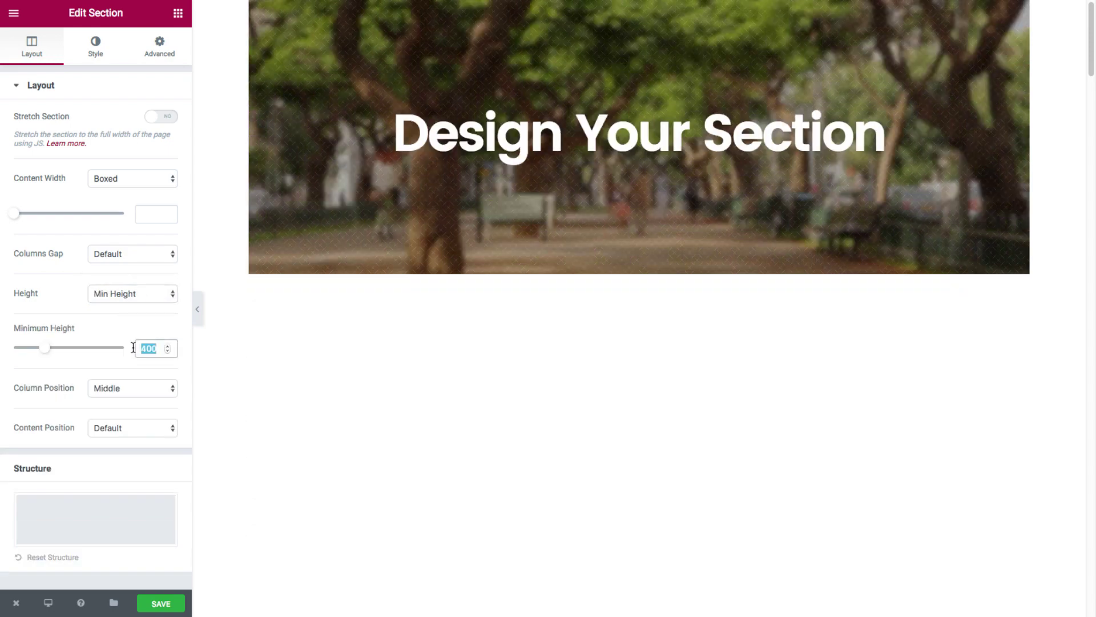
{"action": "type", "text": "600"}
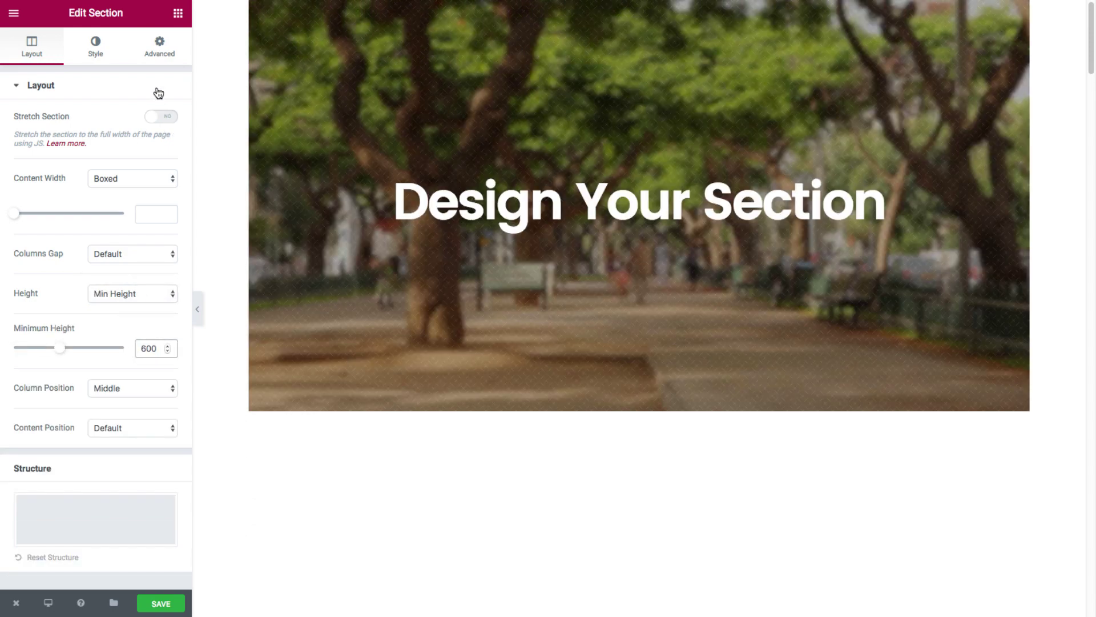
- Change the section's top margin from -60 to 0 in the Advanced tab
{"action": "left_click", "coordinate": [159, 46]}
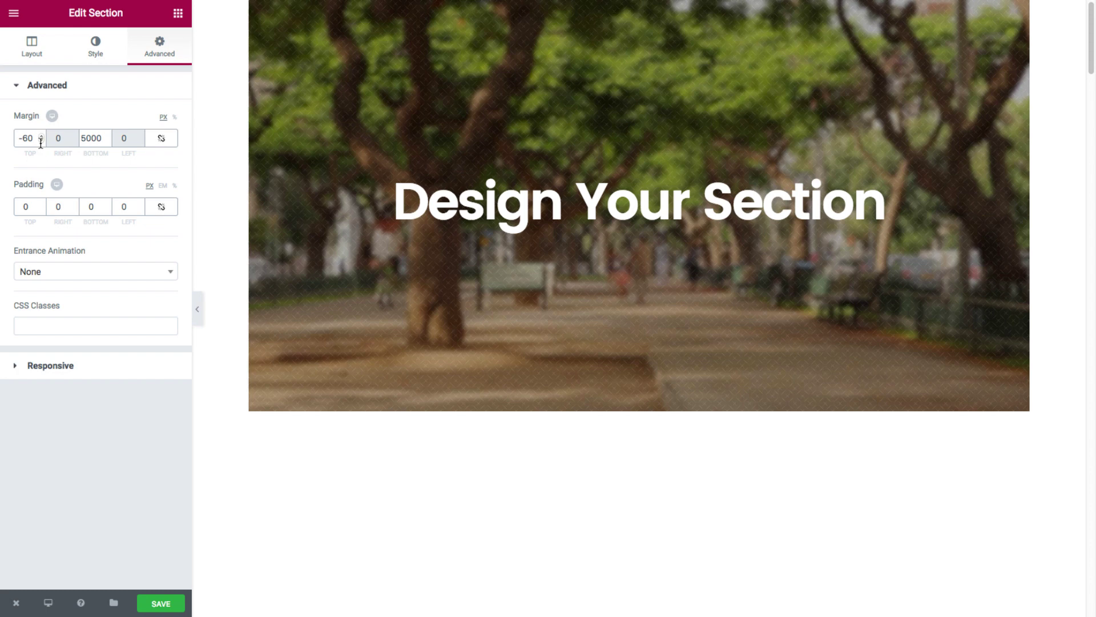
{"action": "left_click_drag", "start_coordinate": [36, 139], "coordinate": [23, 139]}
{"action": "type", "text": "0"}
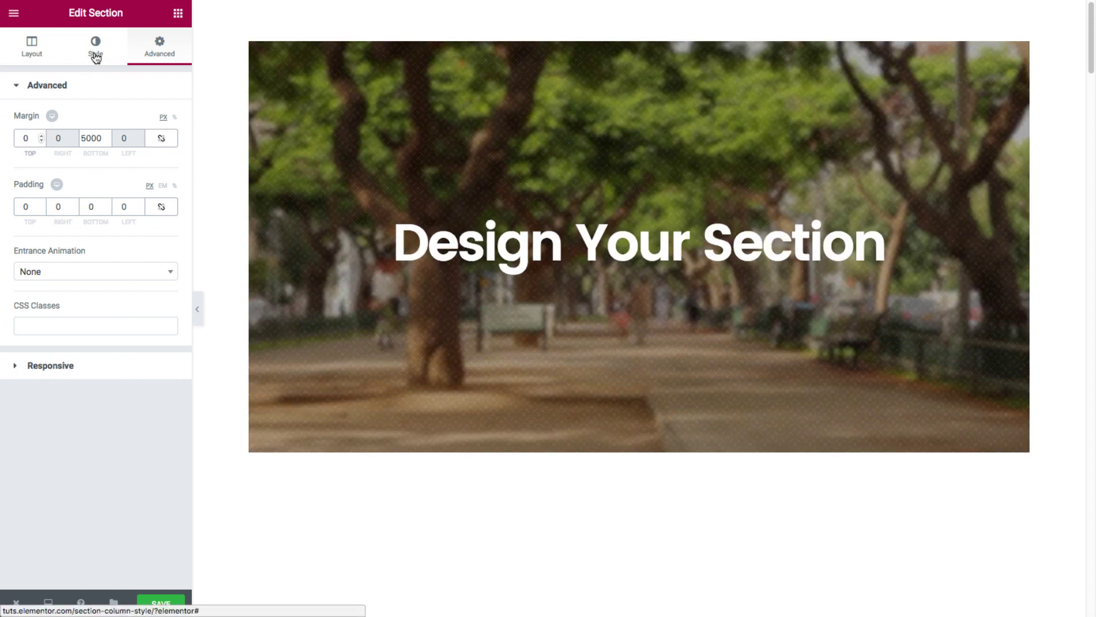
{"action": "left_click", "coordinate": [32, 50]}
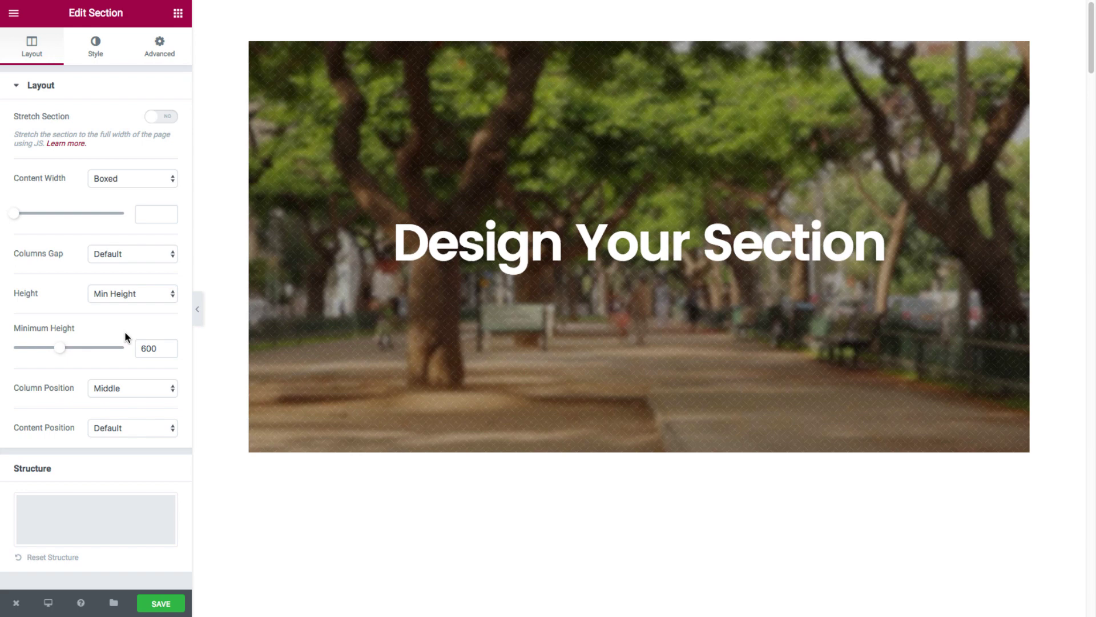
- Give the section a solid border of width 4
{"action": "left_click", "coordinate": [94, 50]}
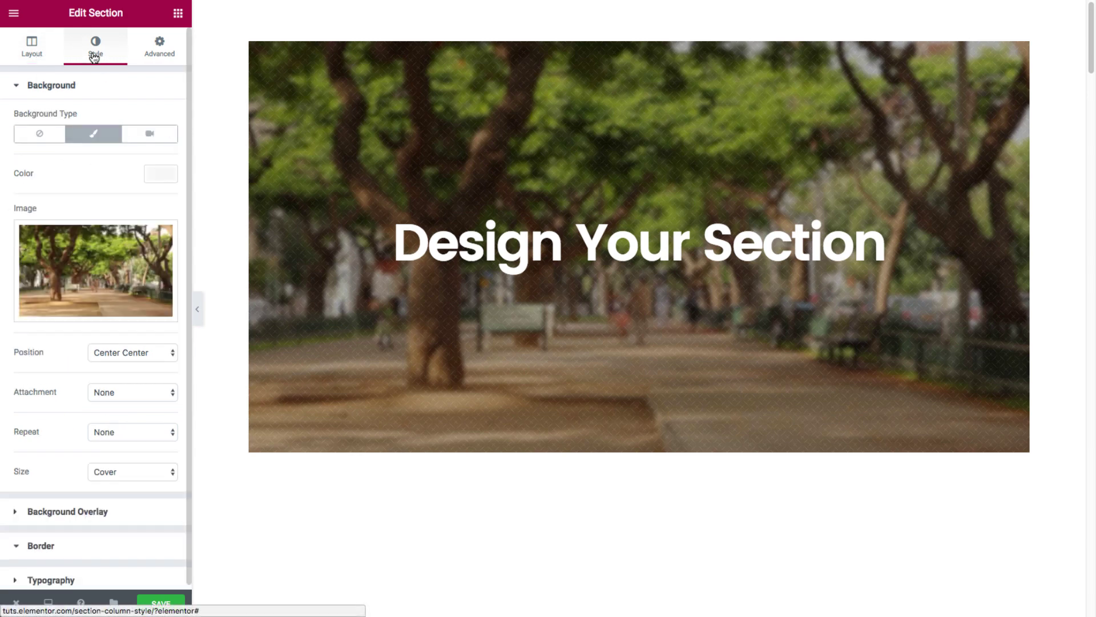
{"action": "left_click", "coordinate": [87, 92]}
{"action": "left_click", "coordinate": [75, 156]}
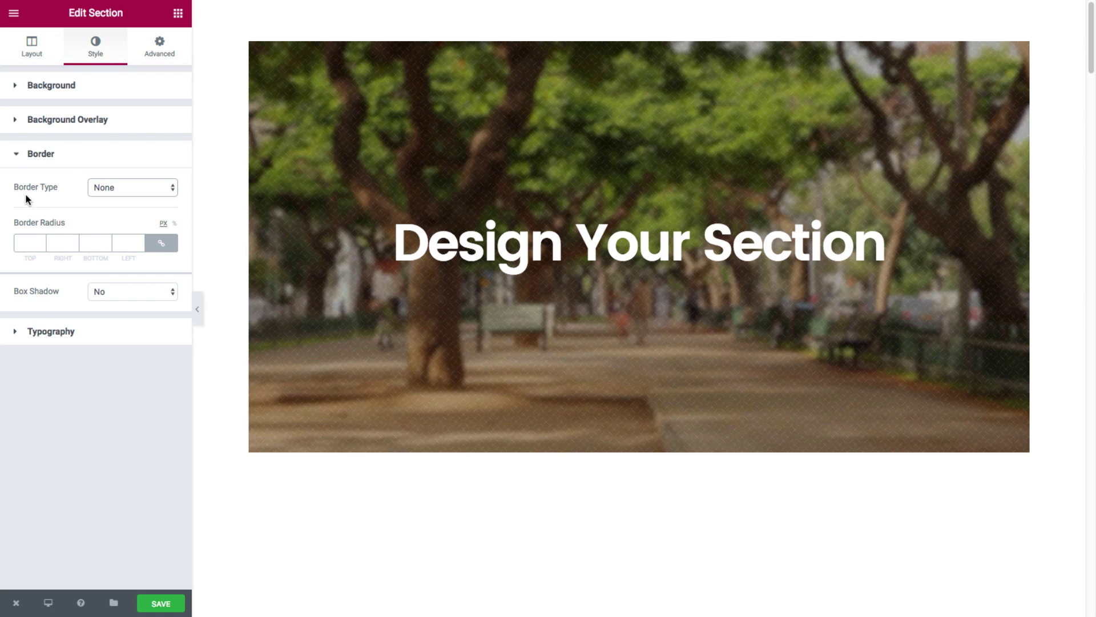
{"action": "left_click", "coordinate": [97, 193]}
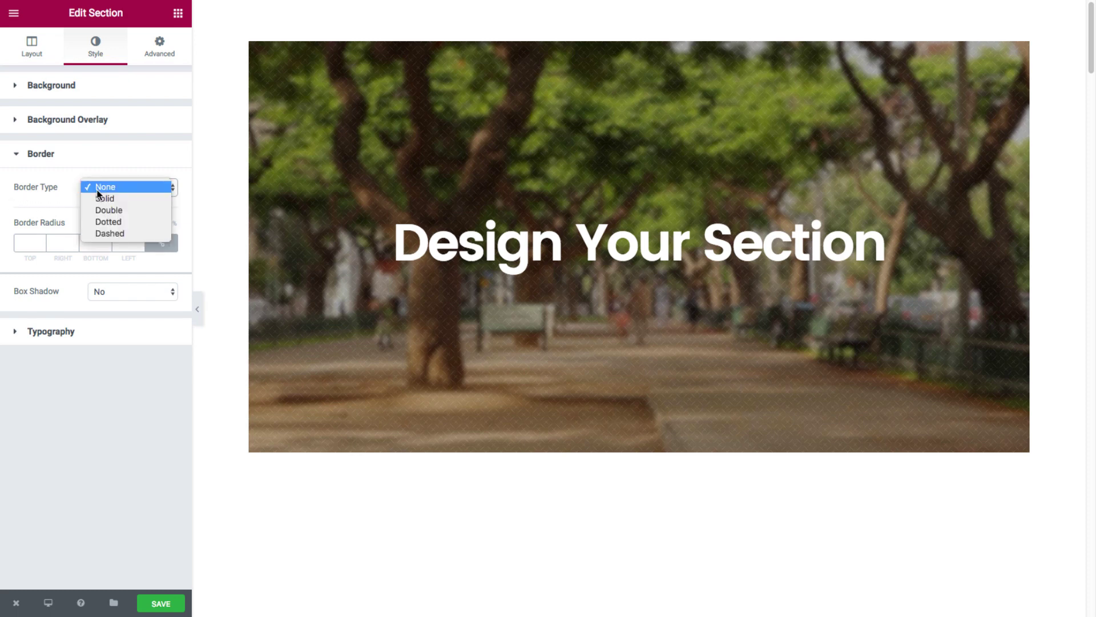
{"action": "left_click", "coordinate": [146, 197]}
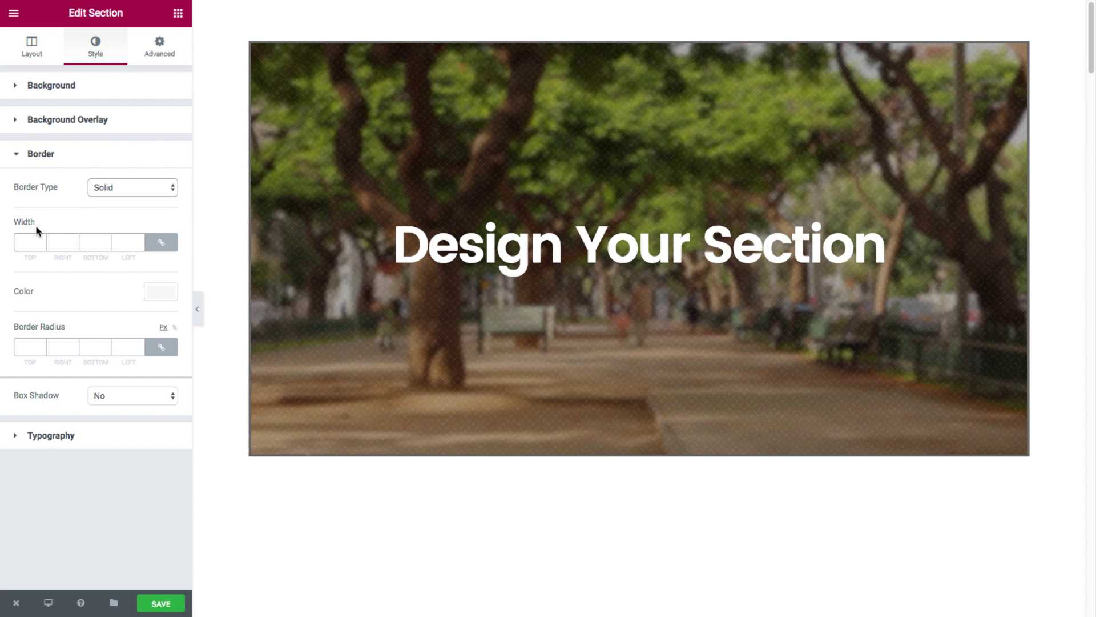
{"action": "left_click", "coordinate": [127, 242]}
{"action": "type", "text": "4"}
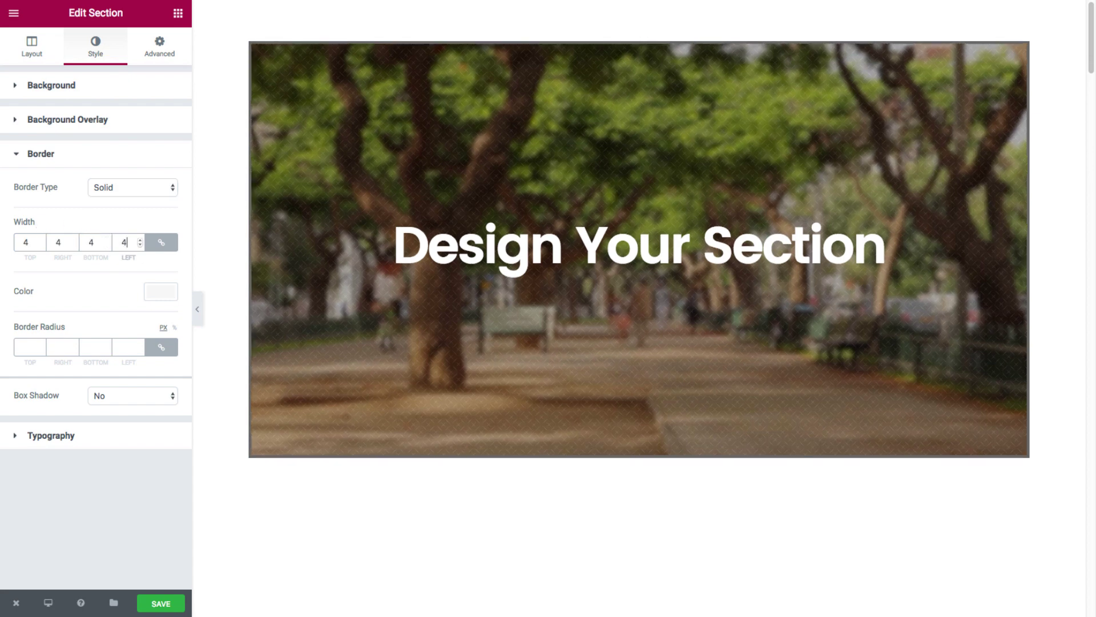
- Make the border yellow with a 20% corner radius, then set Border Type to None
{"action": "left_click", "coordinate": [164, 296]}
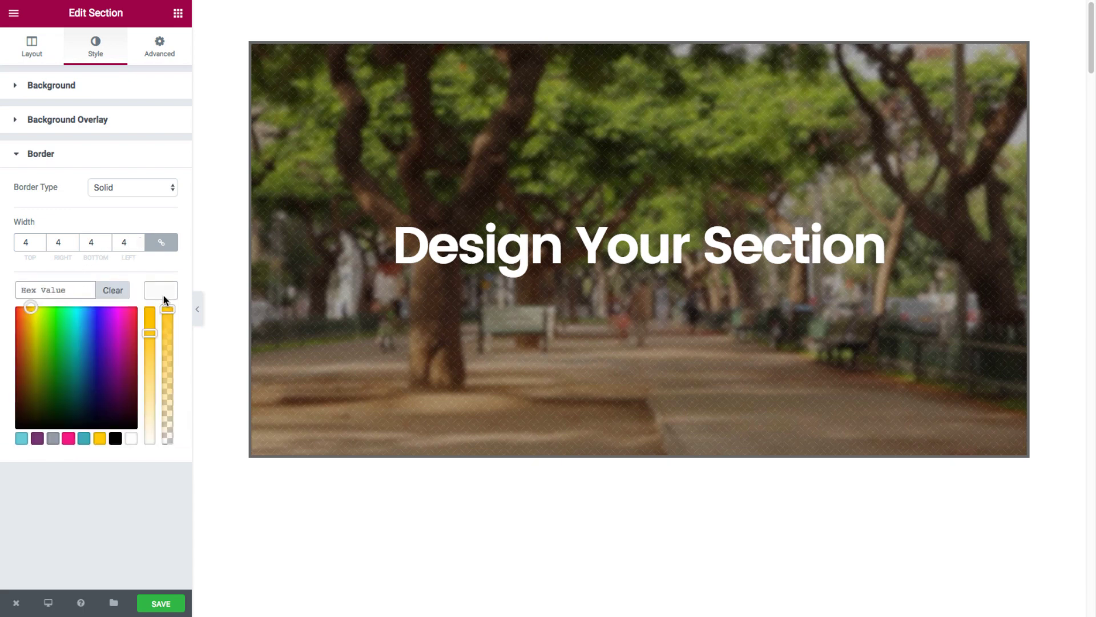
{"action": "left_click", "coordinate": [100, 437]}
{"action": "left_click", "coordinate": [158, 293]}
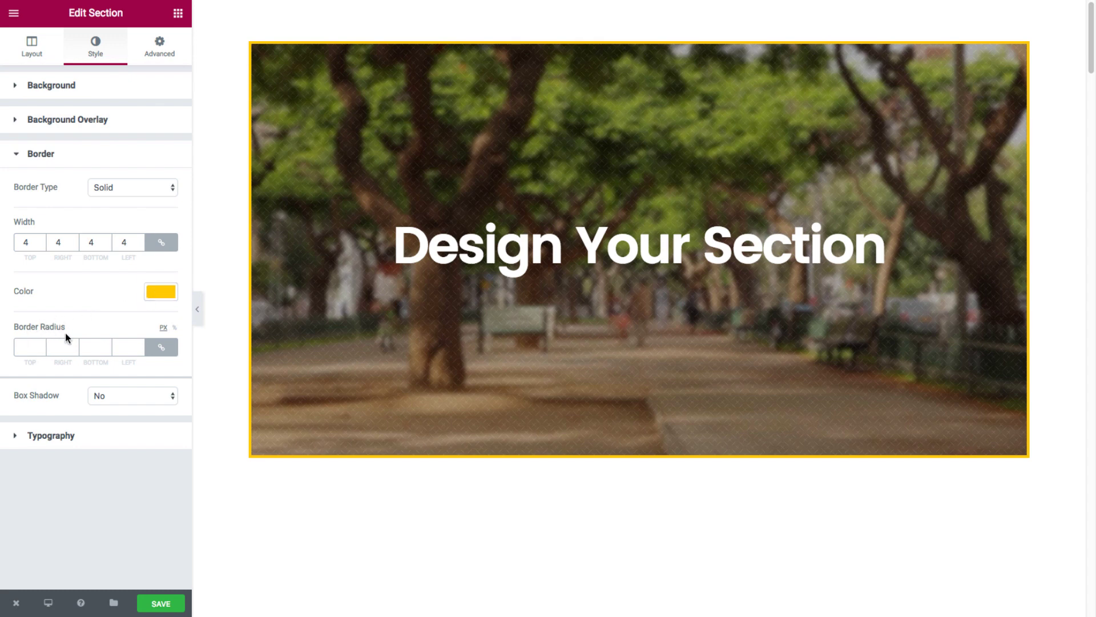
{"action": "left_click", "coordinate": [129, 346]}
{"action": "type", "text": "20"}
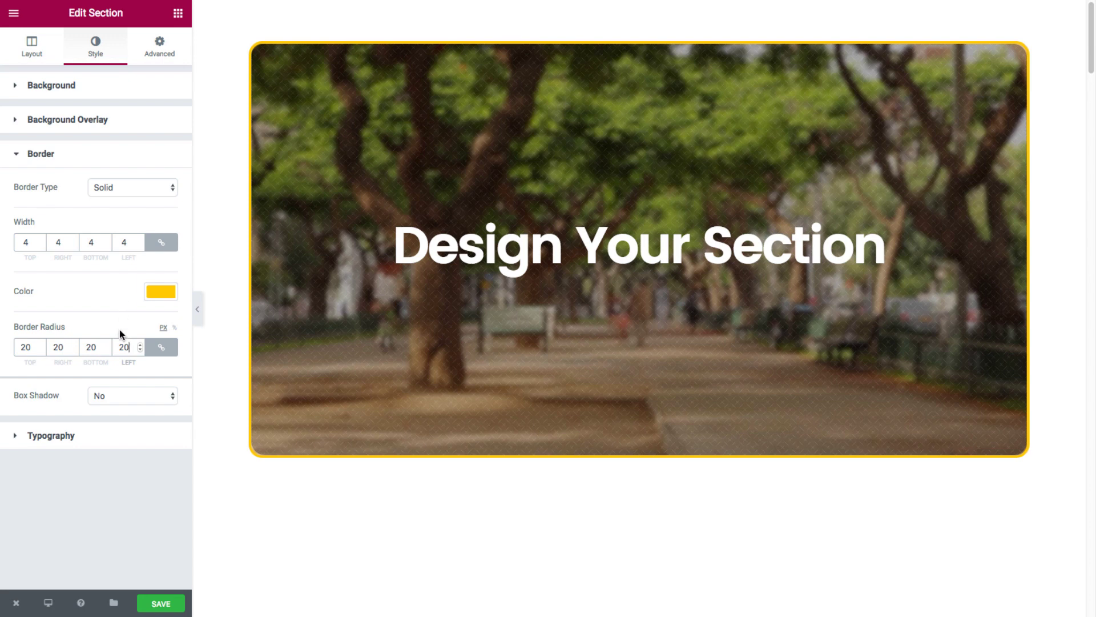
{"action": "left_click", "coordinate": [125, 190]}
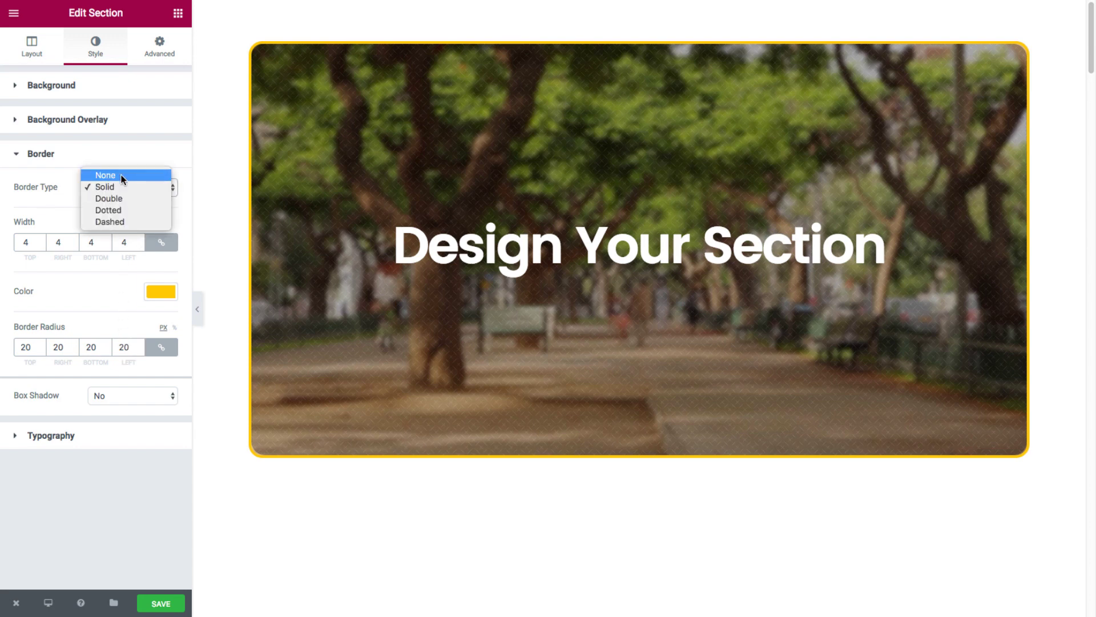
{"action": "left_click", "coordinate": [121, 177]}
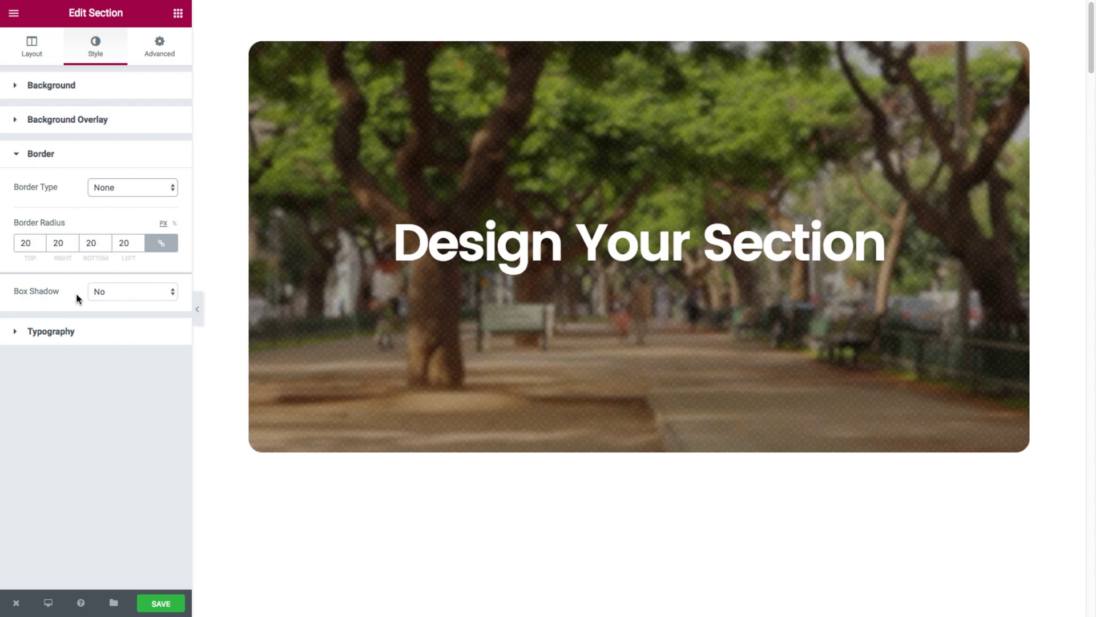
- Turn on the section's box shadow and set its blur to 37
{"action": "left_click", "coordinate": [98, 292]}
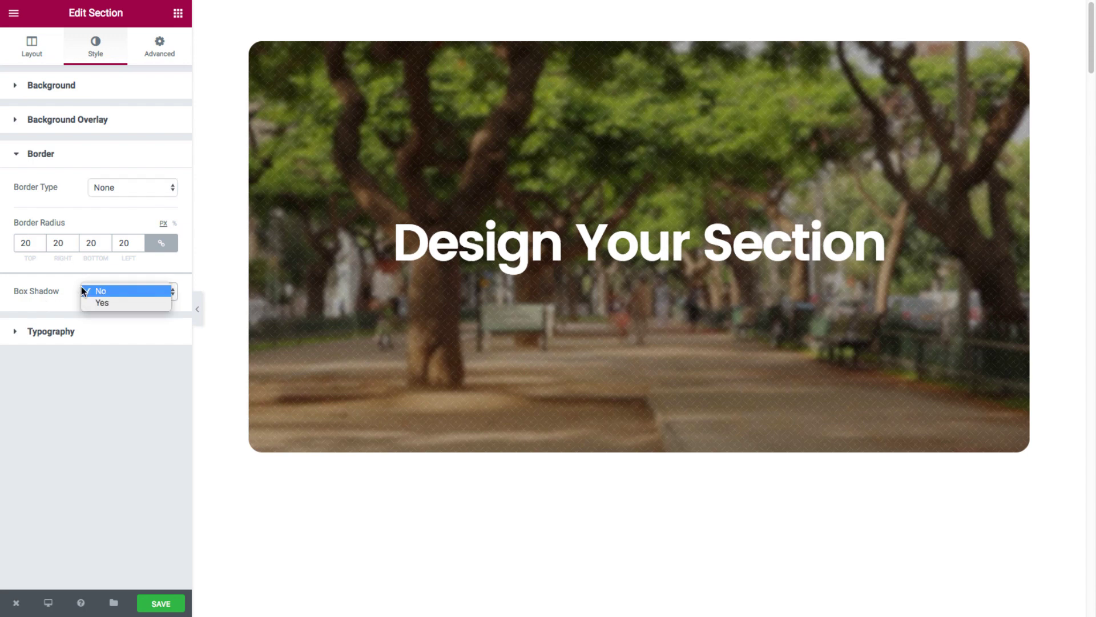
{"action": "left_click", "coordinate": [116, 303]}
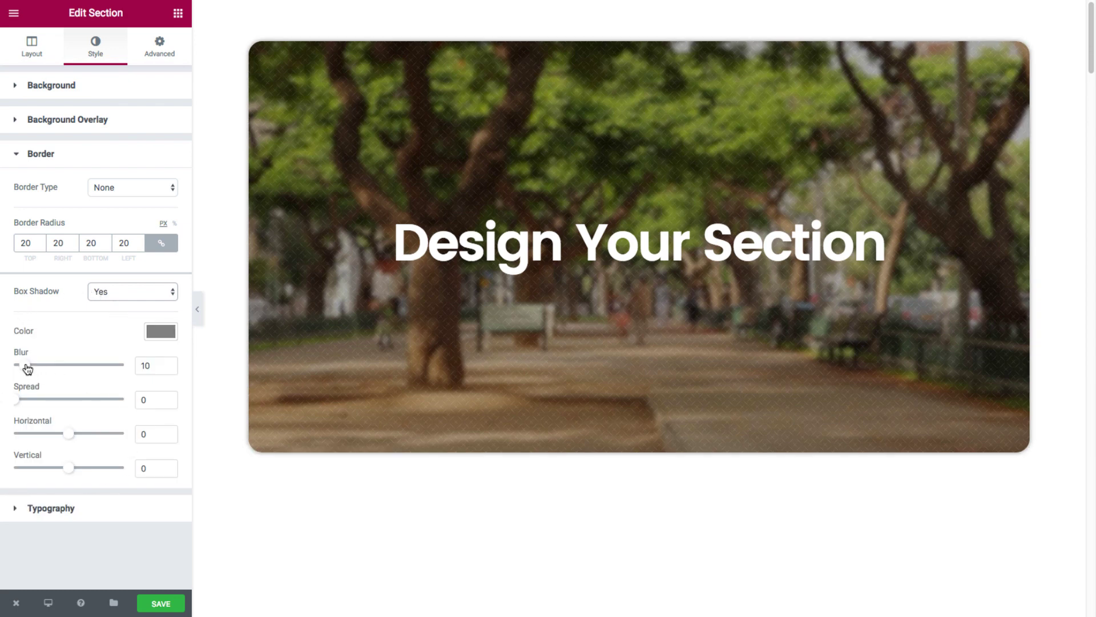
{"action": "mouse_move", "coordinate": [28, 367]}
{"action": "left_mouse_down"}
{"action": "mouse_move", "coordinate": [81, 367]}
{"action": "mouse_move", "coordinate": [50, 369]}
{"action": "left_mouse_up"}
{"action": "double_click", "coordinate": [150, 365]}
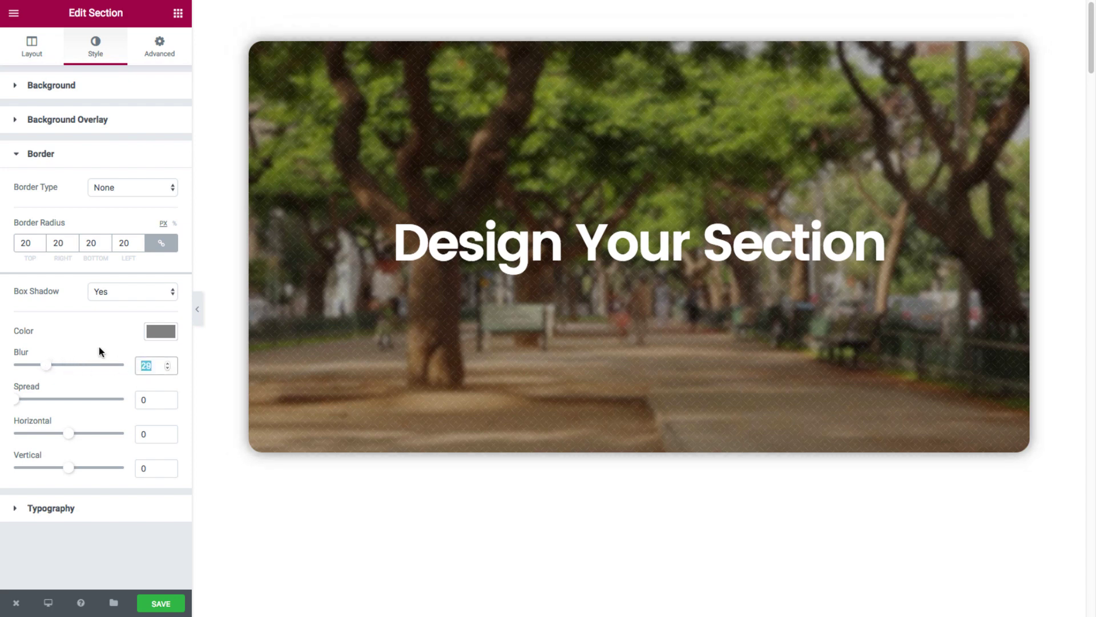
{"action": "type", "text": "37"}
- Adjust the shadow spread and reset its horizontal and vertical offsets to 0
{"action": "mouse_move", "coordinate": [20, 400]}
{"action": "left_mouse_down"}
{"action": "mouse_move", "coordinate": [53, 405]}
{"action": "mouse_move", "coordinate": [12, 404]}
{"action": "left_mouse_up"}
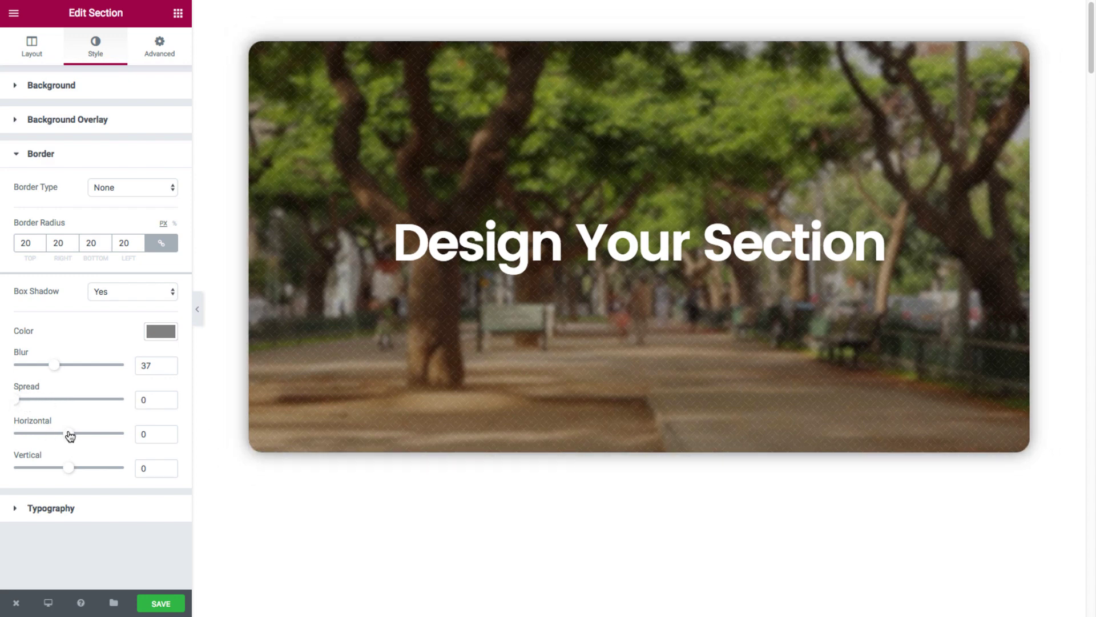
{"action": "mouse_move", "coordinate": [68, 436]}
{"action": "left_mouse_down"}
{"action": "mouse_move", "coordinate": [103, 433]}
{"action": "mouse_move", "coordinate": [66, 438]}
{"action": "left_mouse_up"}
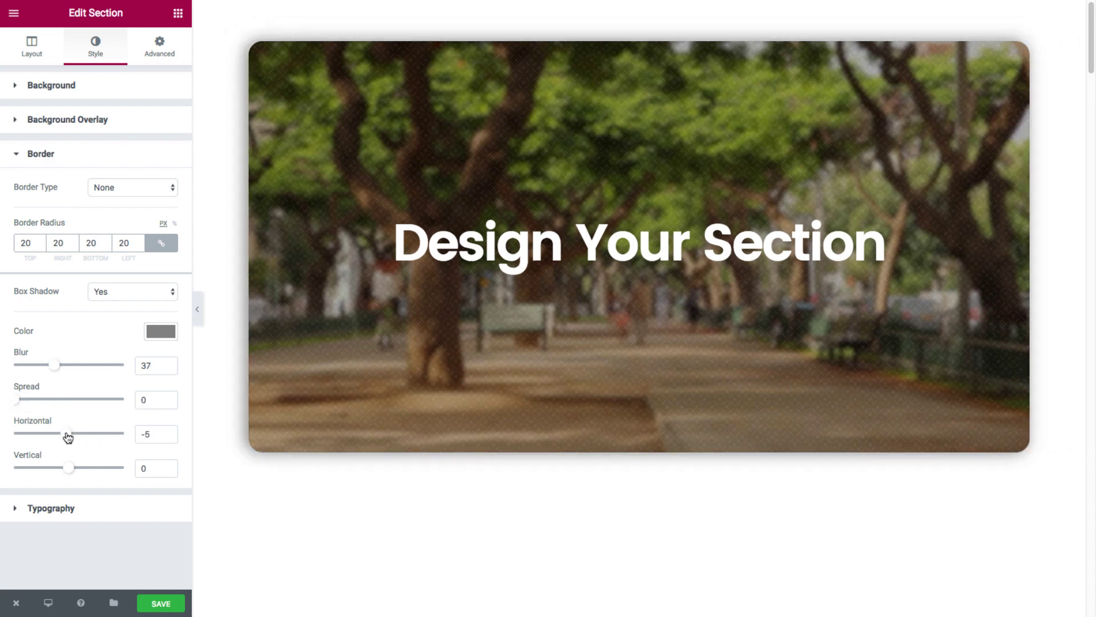
{"action": "double_click", "coordinate": [151, 436]}
{"action": "type", "text": "0"}
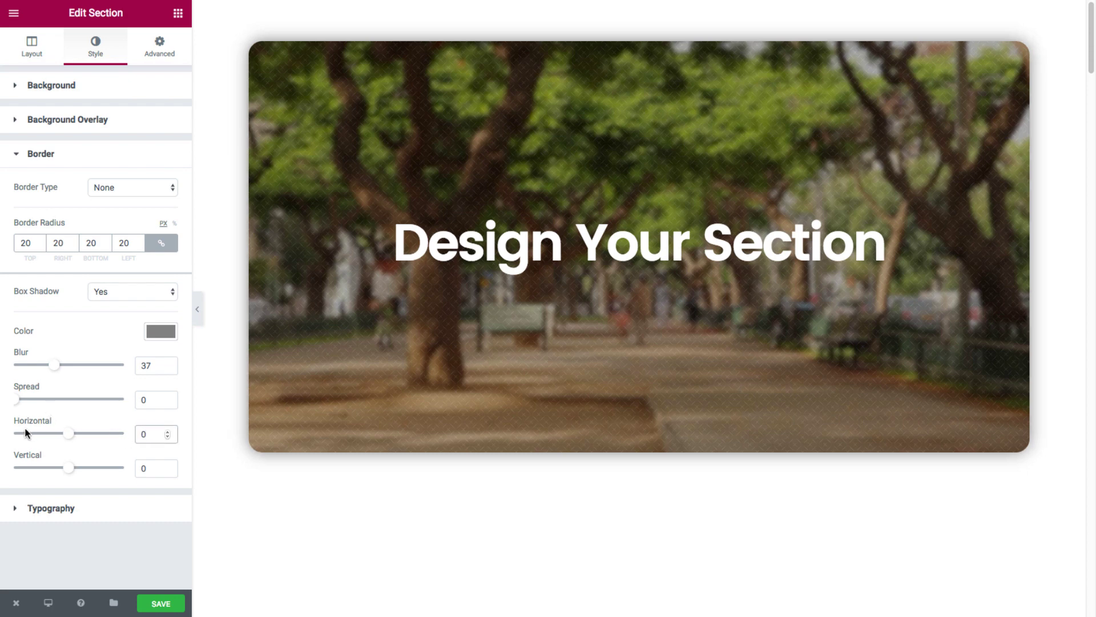
{"action": "mouse_move", "coordinate": [68, 468]}
{"action": "left_mouse_down"}
{"action": "mouse_move", "coordinate": [90, 470]}
{"action": "mouse_move", "coordinate": [33, 466]}
{"action": "mouse_move", "coordinate": [63, 463]}
{"action": "left_mouse_up"}
{"action": "double_click", "coordinate": [157, 465]}
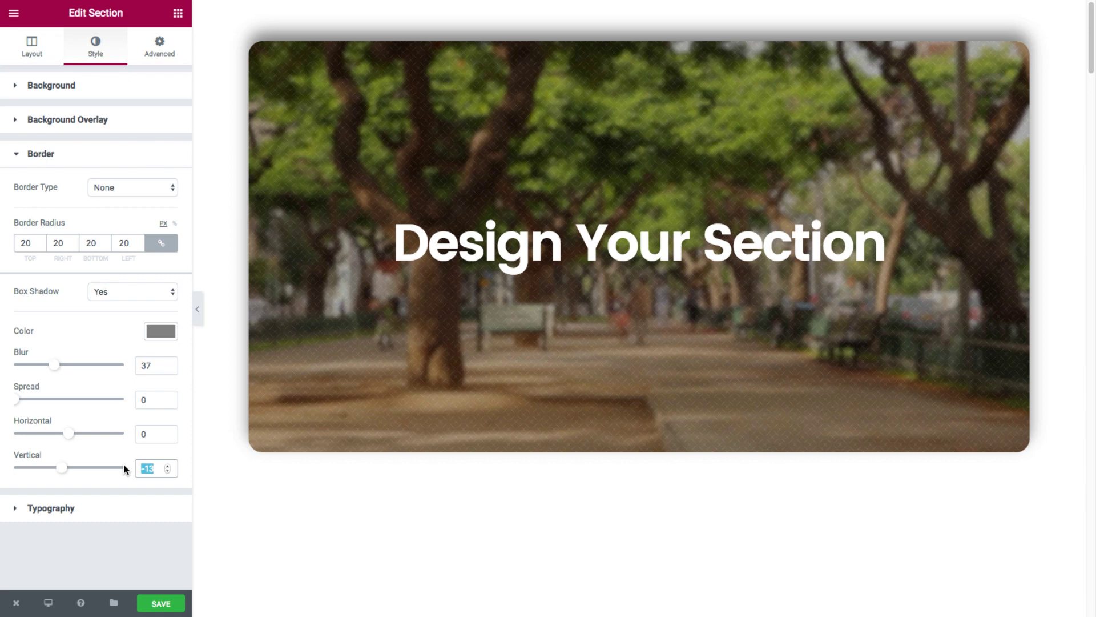
{"action": "type", "text": "0"}
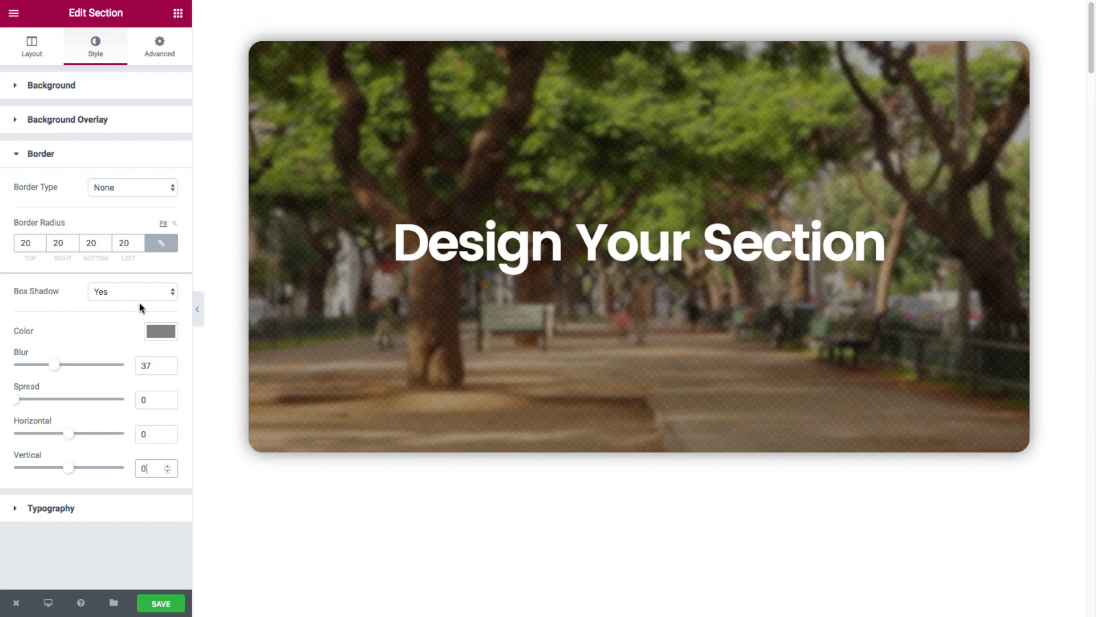
- Try a solid white border on the section
{"action": "left_click", "coordinate": [129, 188]}
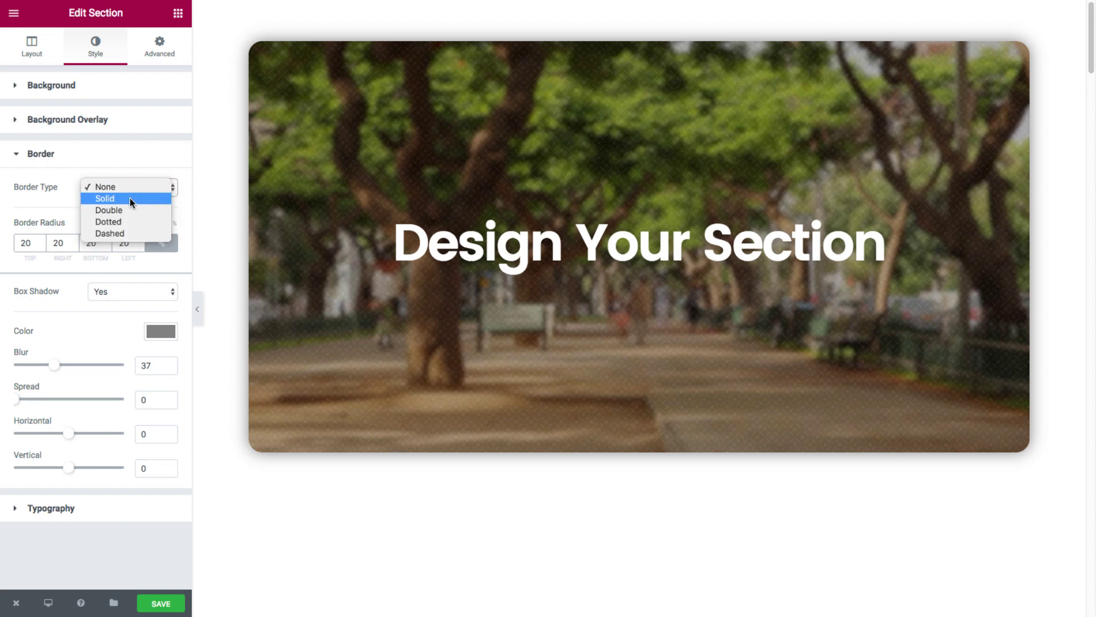
{"action": "left_click", "coordinate": [129, 199]}
{"action": "left_click", "coordinate": [161, 292]}
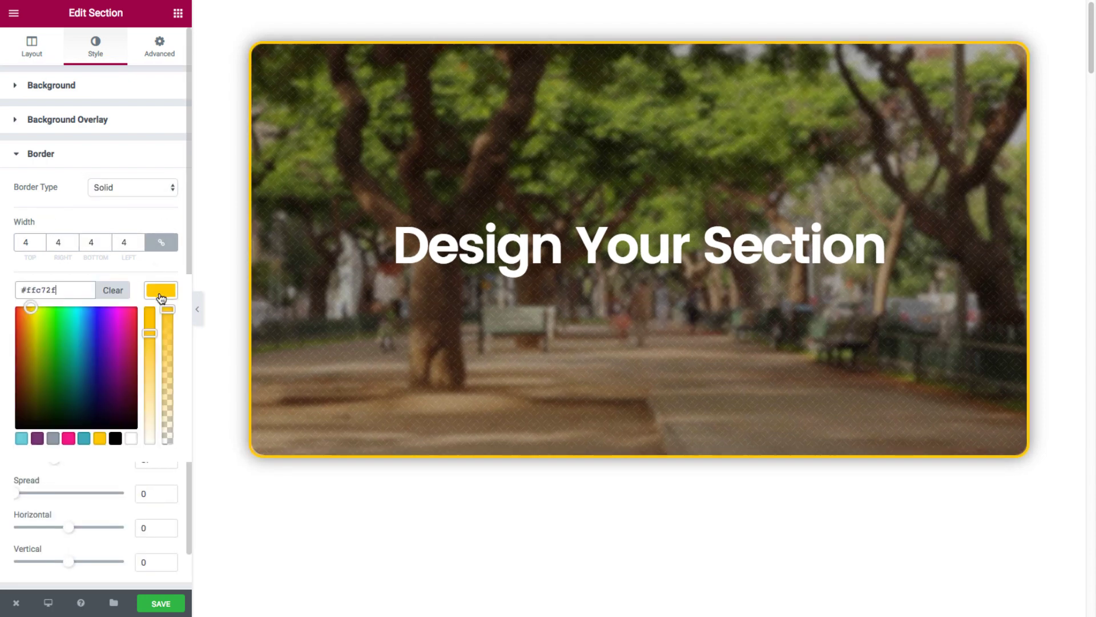
{"action": "left_click", "coordinate": [133, 439]}
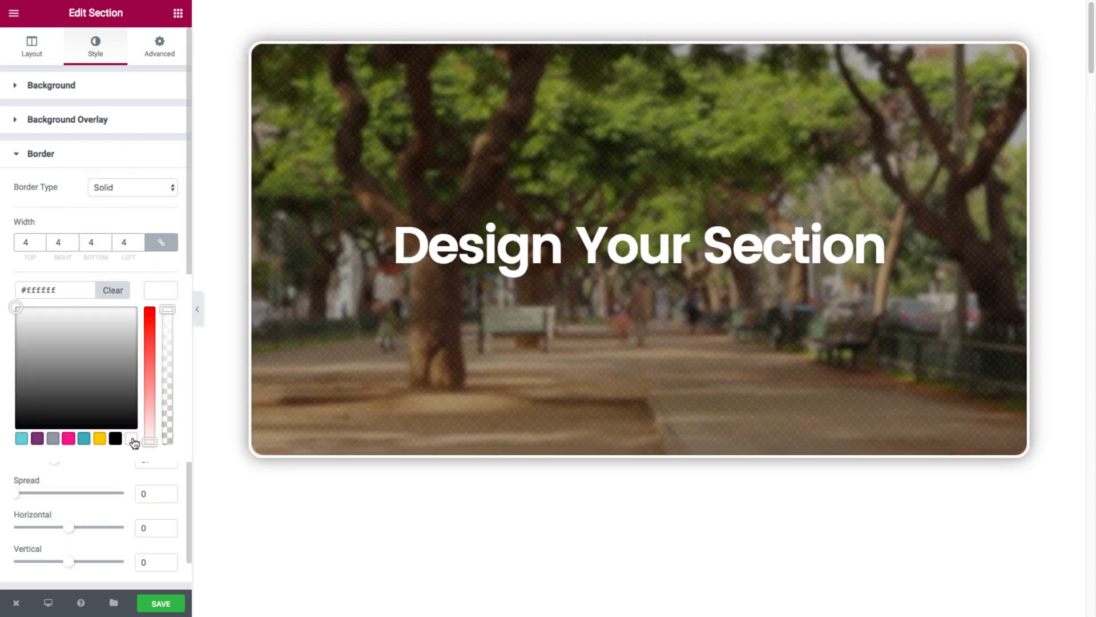
{"action": "left_click", "coordinate": [163, 297]}
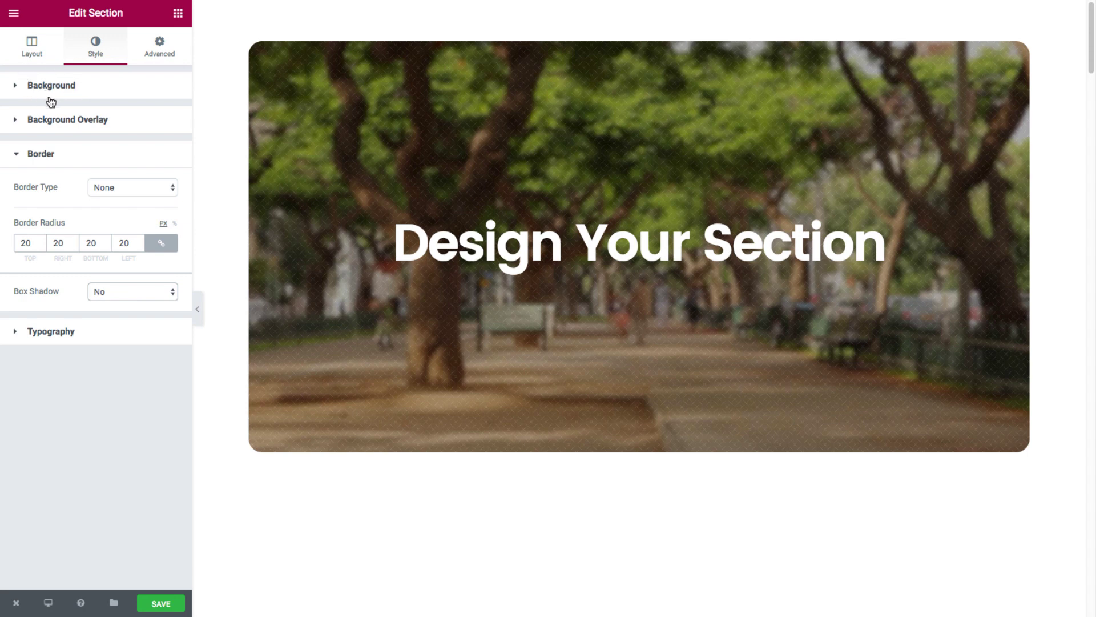
- Switch the section background type to Video and paste the YouTube street-traffic link as Video Link
{"action": "left_click", "coordinate": [67, 99]}
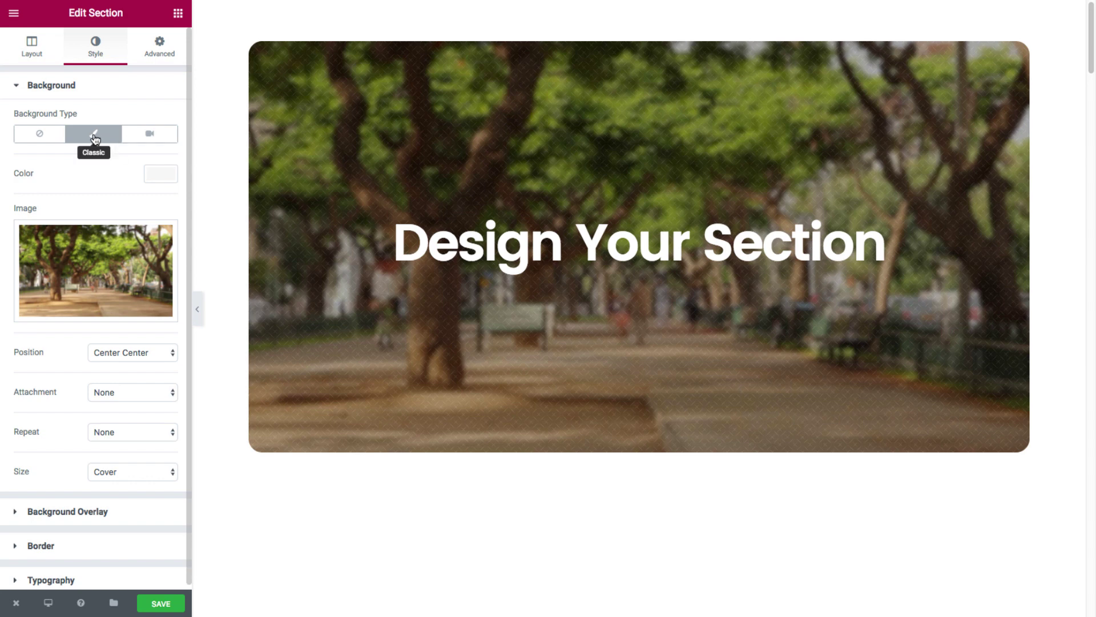
{"action": "left_click", "coordinate": [159, 141]}
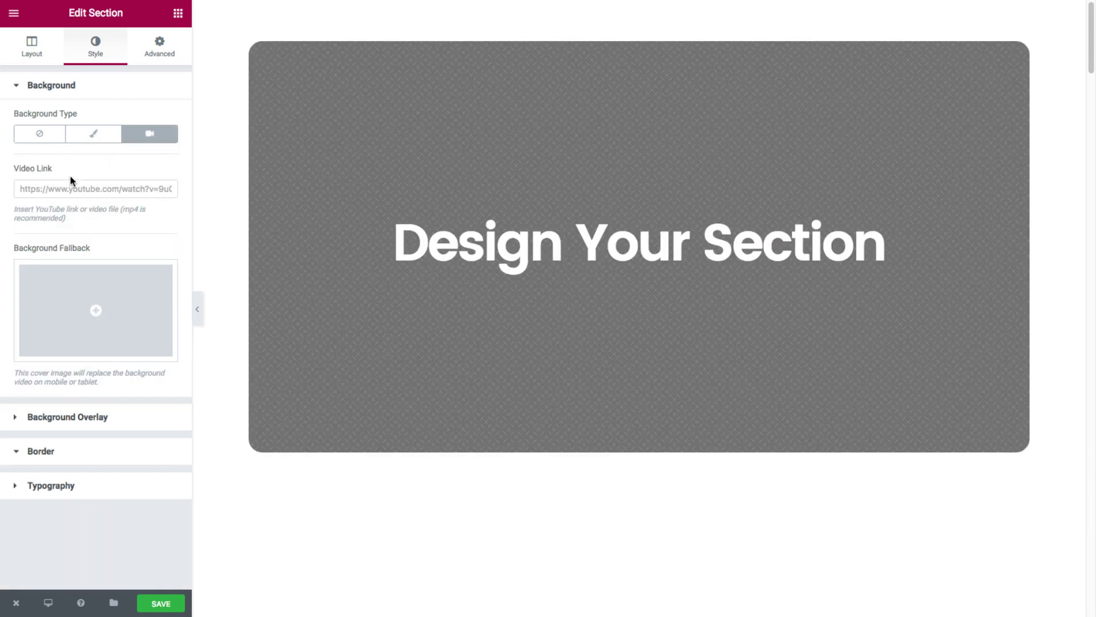
{"action": "left_click", "coordinate": [78, 188]}
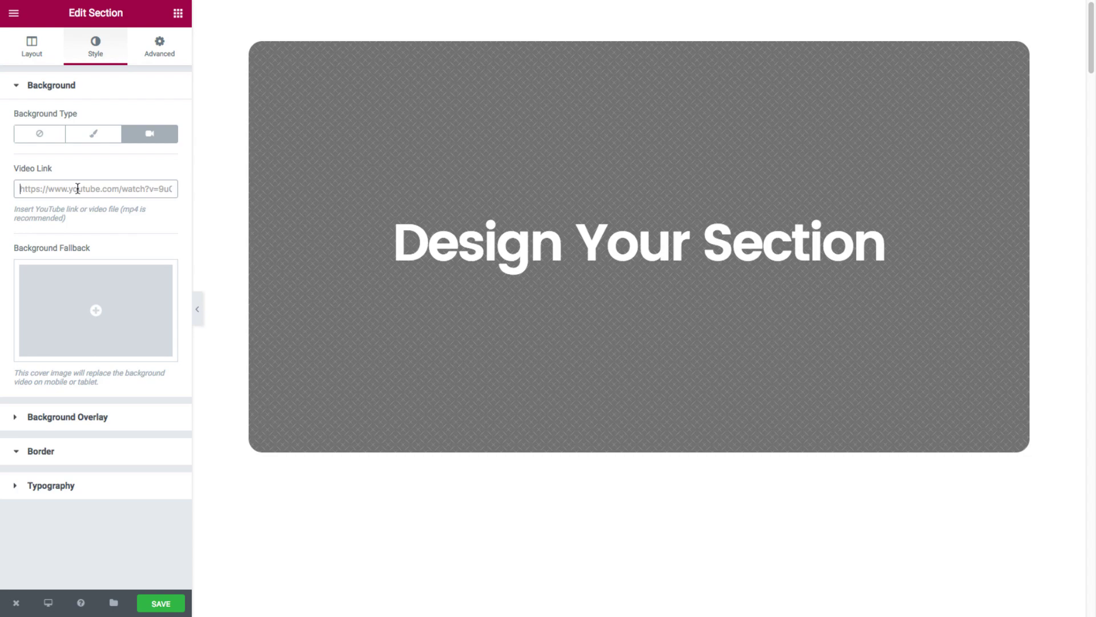
{"action": "type", "text": "https://www.youtube.com/watch?v=0wMkvnQCJOQ"}
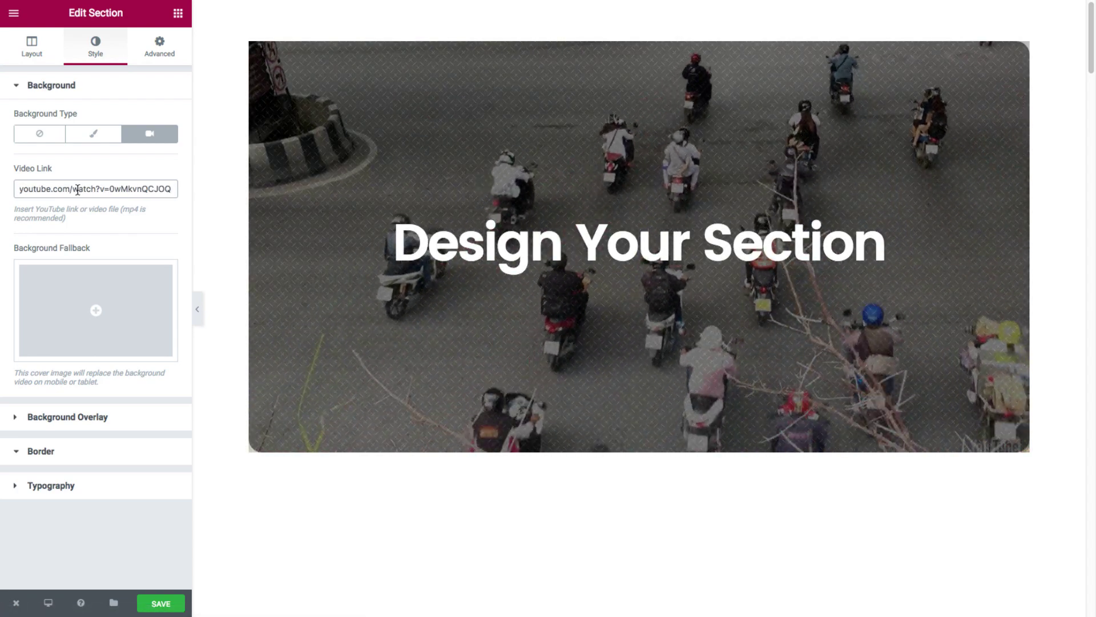
{"action": "left_click", "coordinate": [118, 451]}
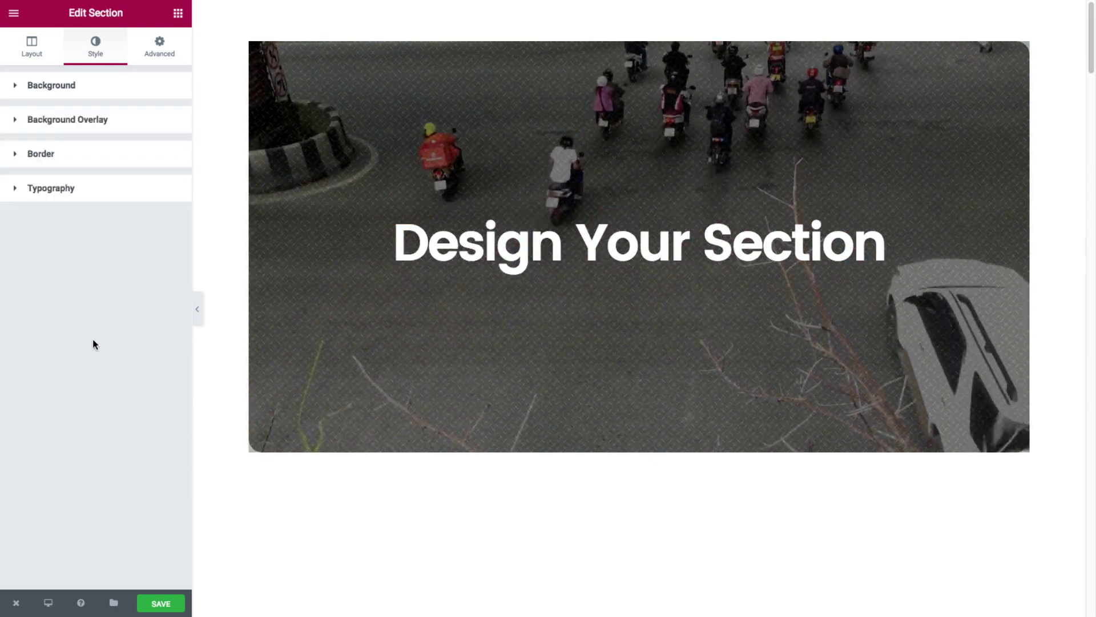
- Set the section's border radius to 0 and enable Stretch Section for full width
{"action": "left_click", "coordinate": [54, 154]}
{"action": "double_click", "coordinate": [58, 243]}
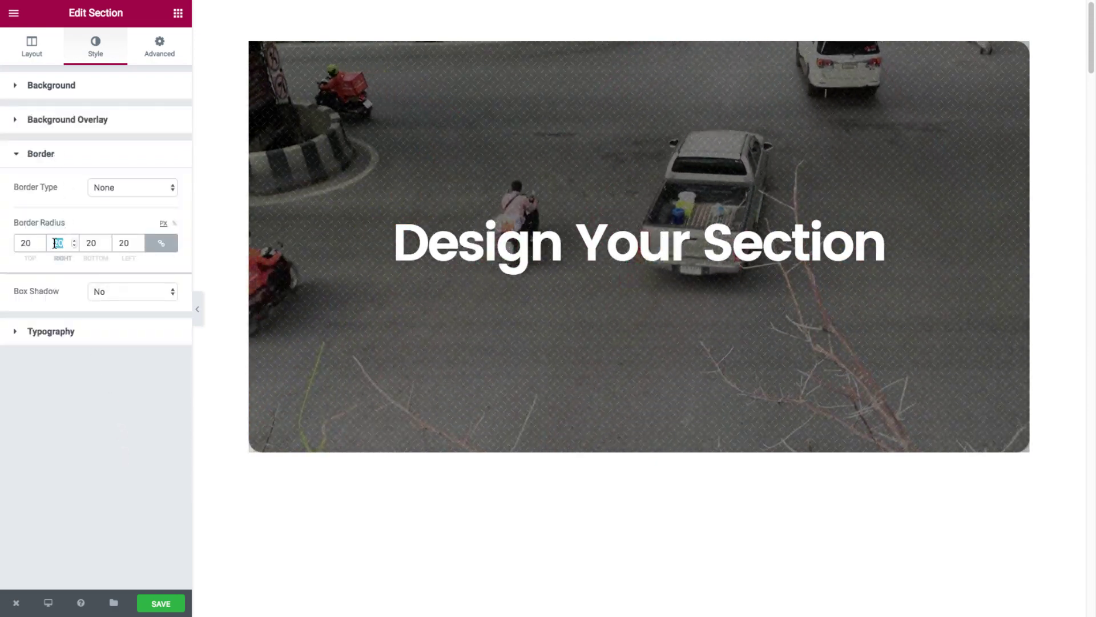
{"action": "type", "text": "0"}
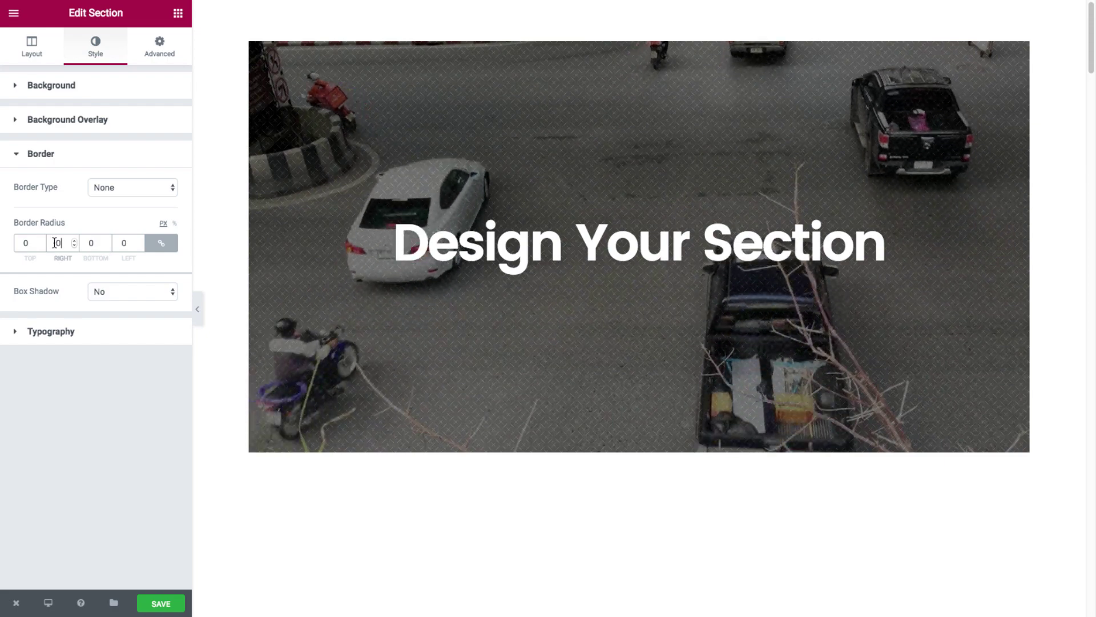
{"action": "left_click", "coordinate": [44, 57]}
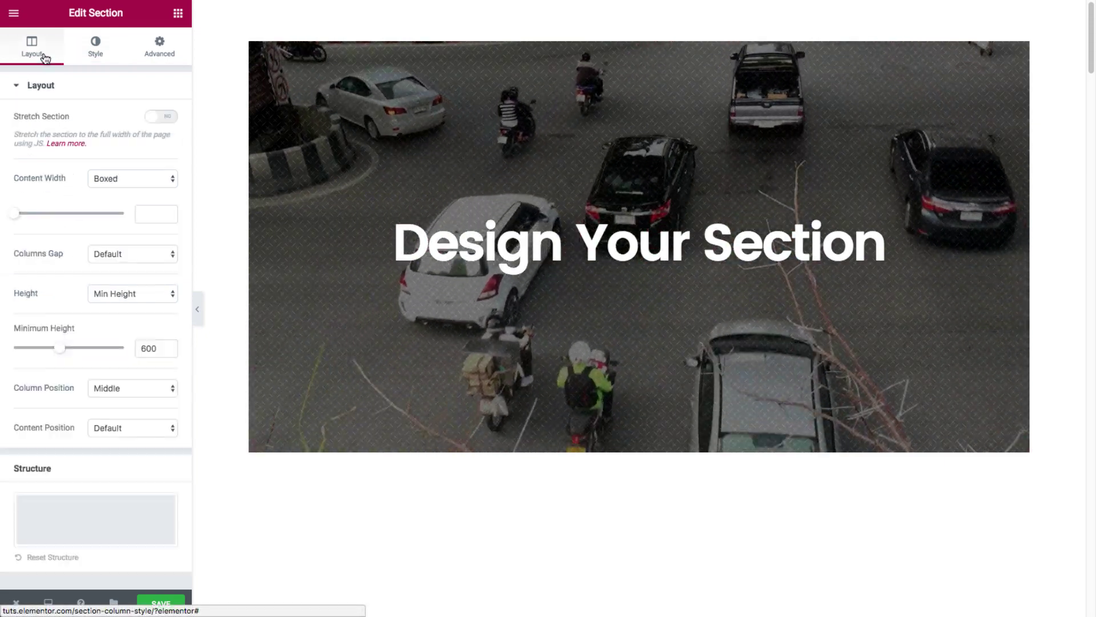
{"action": "left_click", "coordinate": [166, 117]}
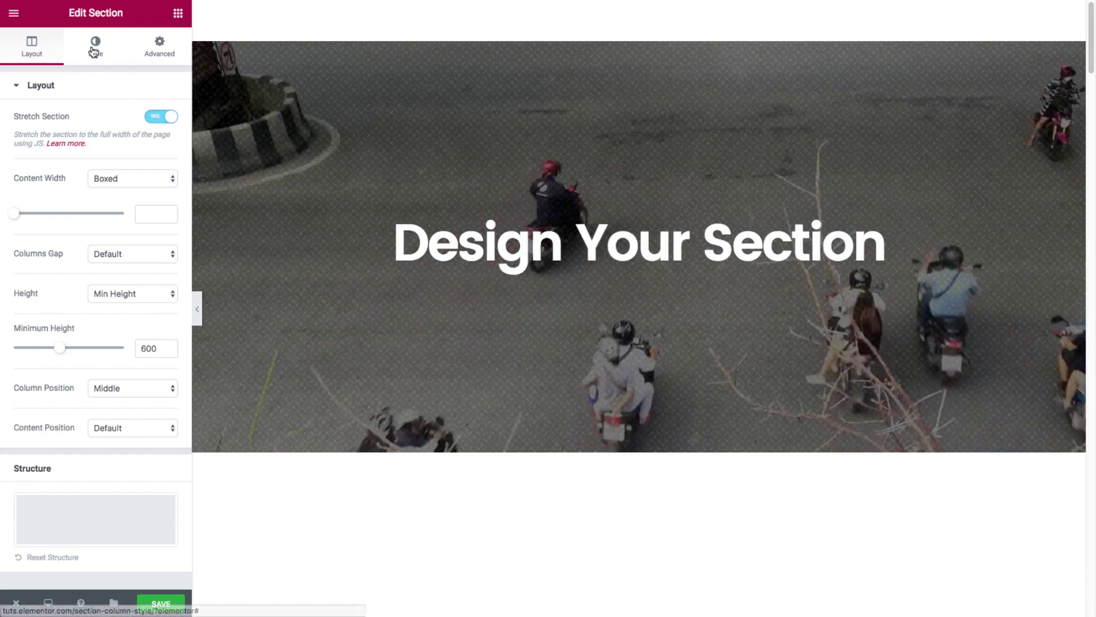
- Review the Background Overlay and background video settings in the Style tab
{"action": "left_click", "coordinate": [93, 51]}
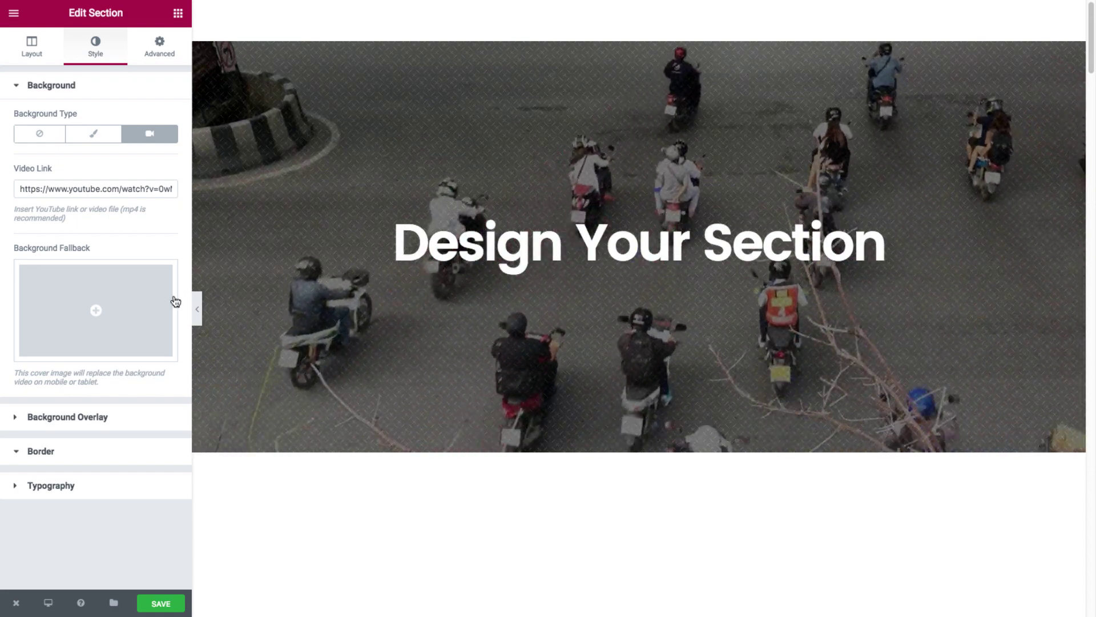
{"action": "left_click", "coordinate": [152, 416]}
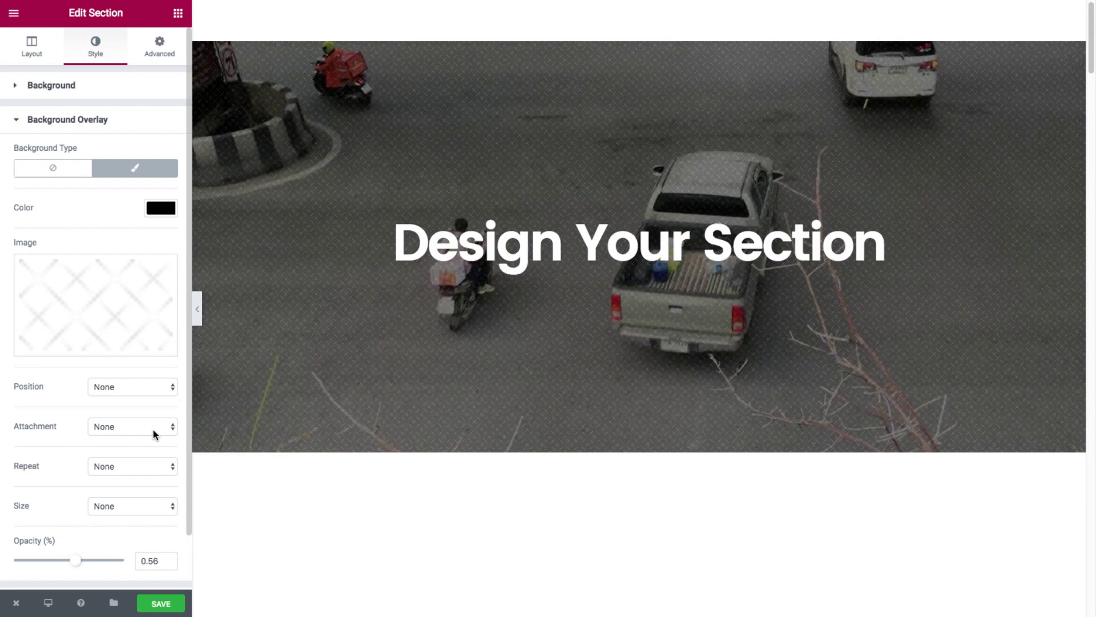
{"action": "left_click", "coordinate": [102, 91]}
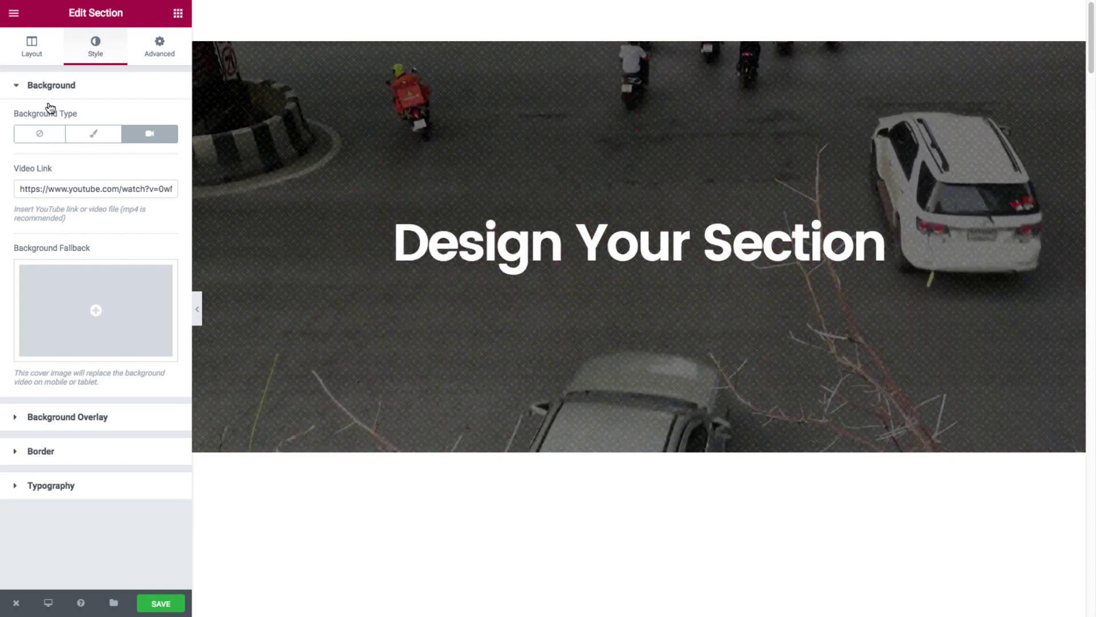
{"action": "left_click", "coordinate": [45, 93]}
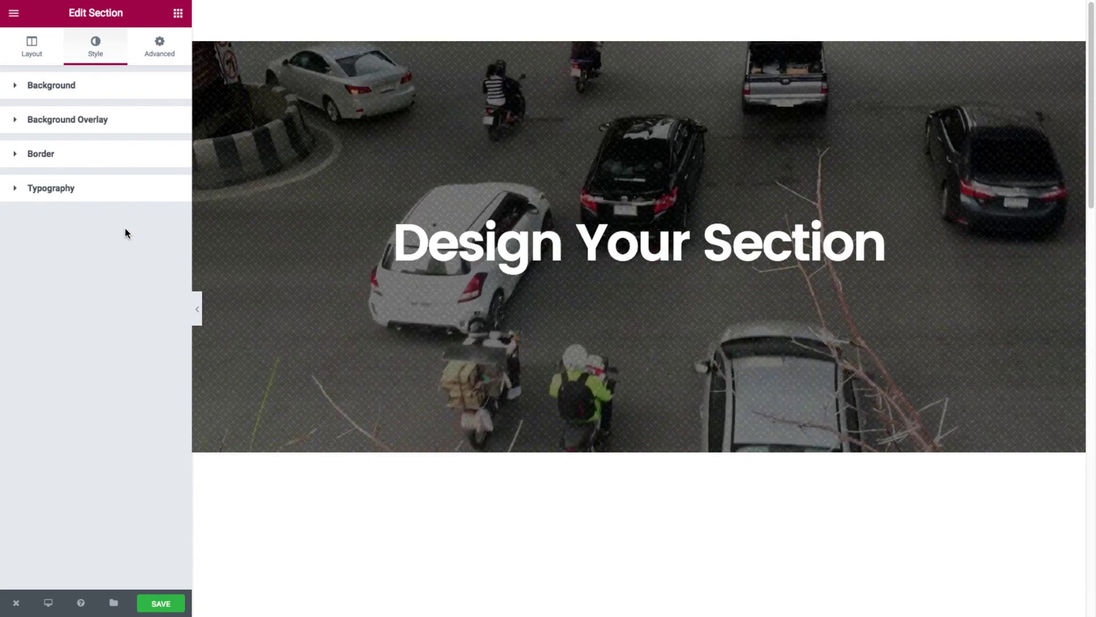
- Scroll to the testimonial and open the quote column's Background & Border settings
{"action": "scroll", "coordinate": [403, 523], "scroll_direction": "down", "scroll_amount": 5}
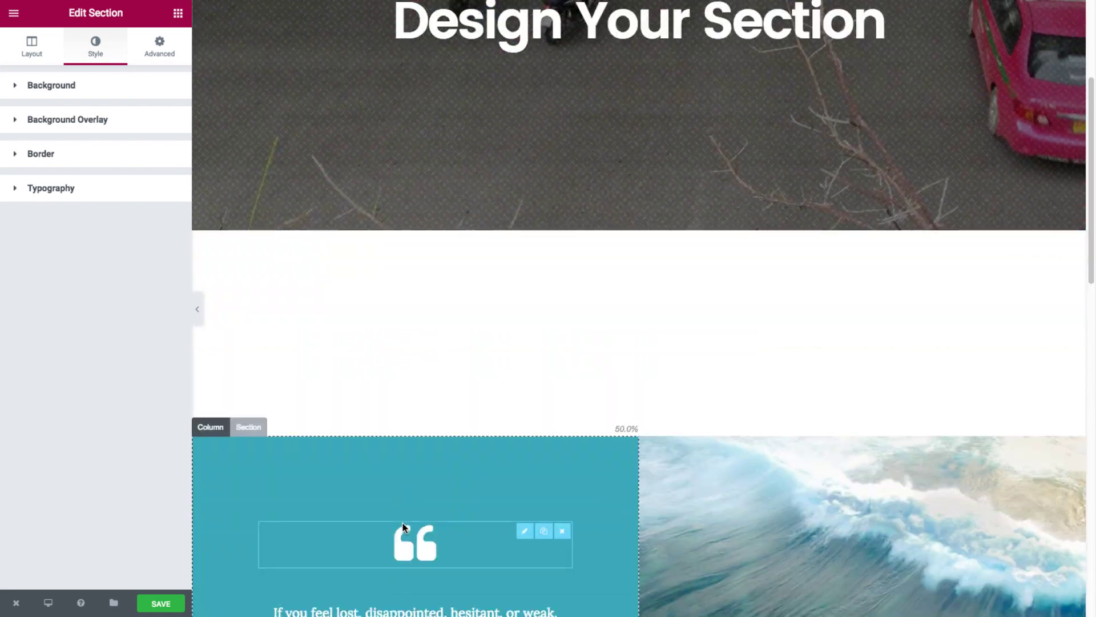
{"action": "scroll", "coordinate": [402, 523], "scroll_direction": "down", "scroll_amount": 7}
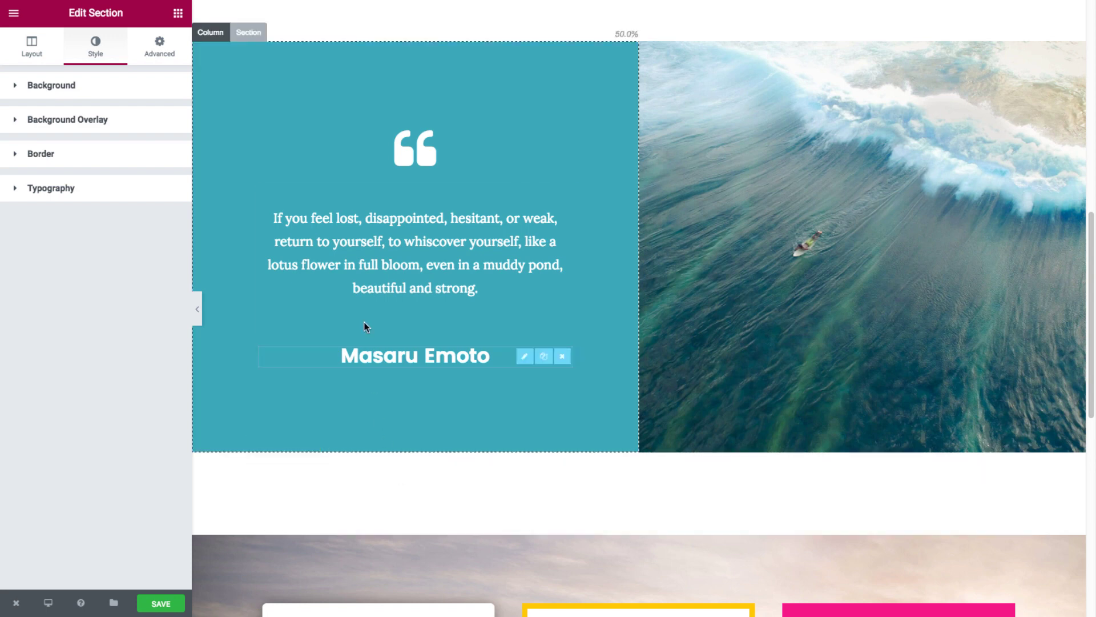
{"action": "left_click", "coordinate": [217, 31]}
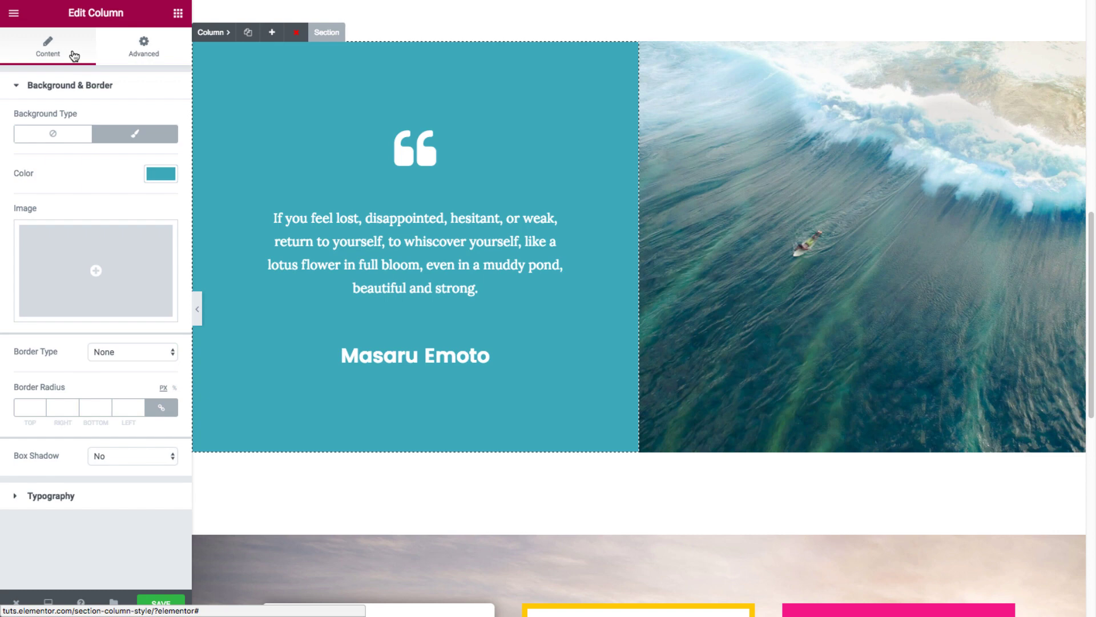
{"action": "left_click", "coordinate": [44, 85]}
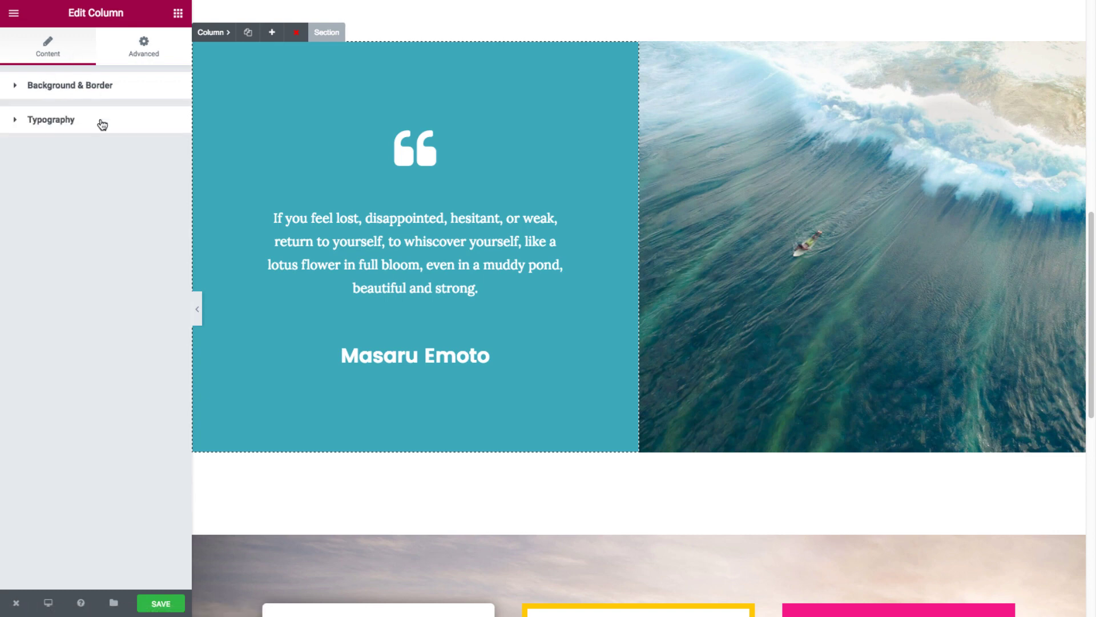
{"action": "left_click", "coordinate": [45, 92]}
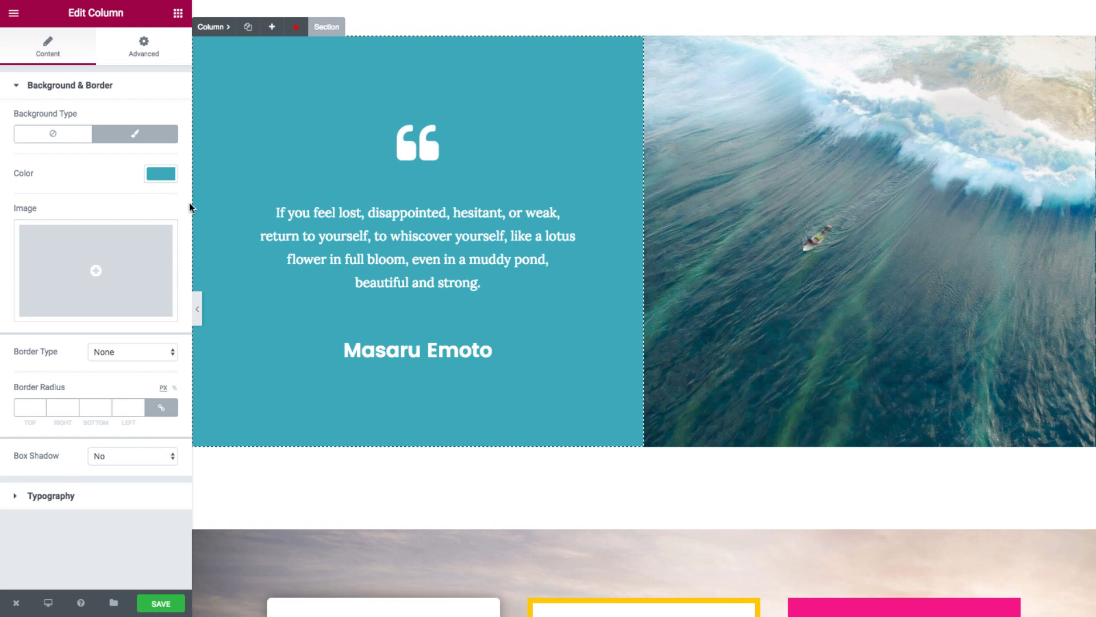
- Preview yellow, black and pink for the quote column background, then keep teal #41aab9
{"action": "left_click", "coordinate": [163, 174]}
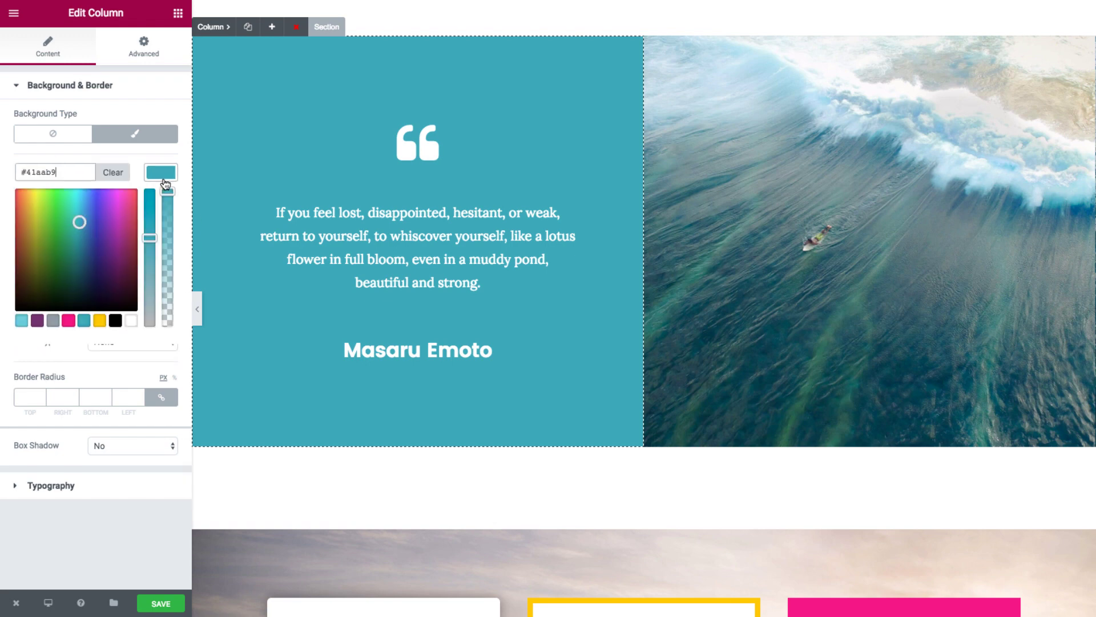
{"action": "left_click", "coordinate": [100, 322]}
{"action": "left_click", "coordinate": [115, 321]}
{"action": "left_click", "coordinate": [100, 322]}
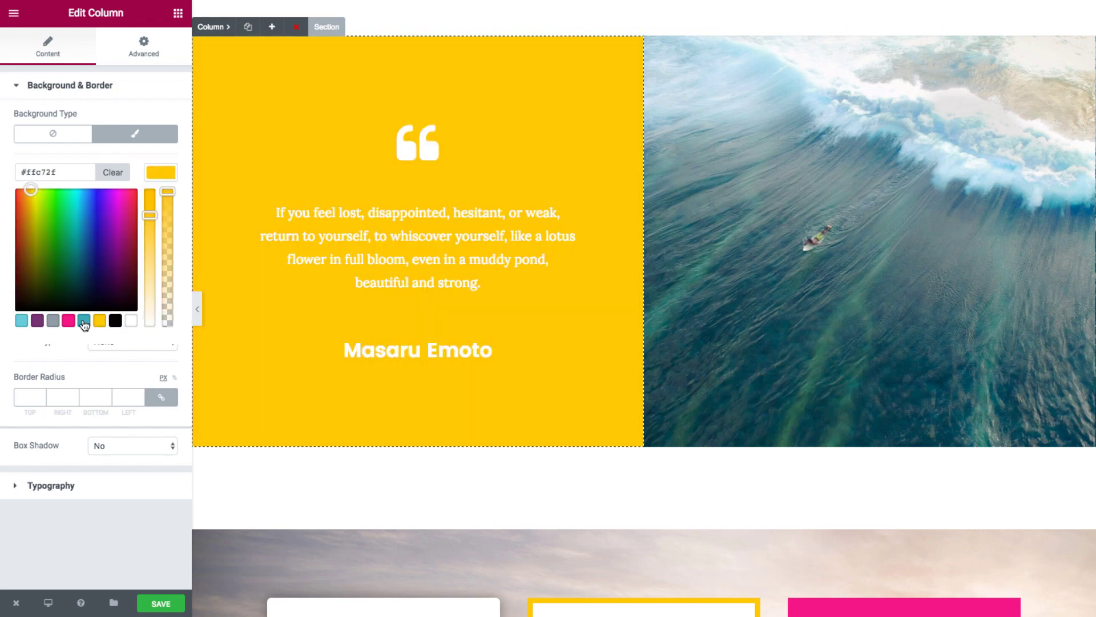
{"action": "left_click", "coordinate": [84, 321]}
{"action": "left_click", "coordinate": [69, 321]}
{"action": "left_click", "coordinate": [84, 322]}
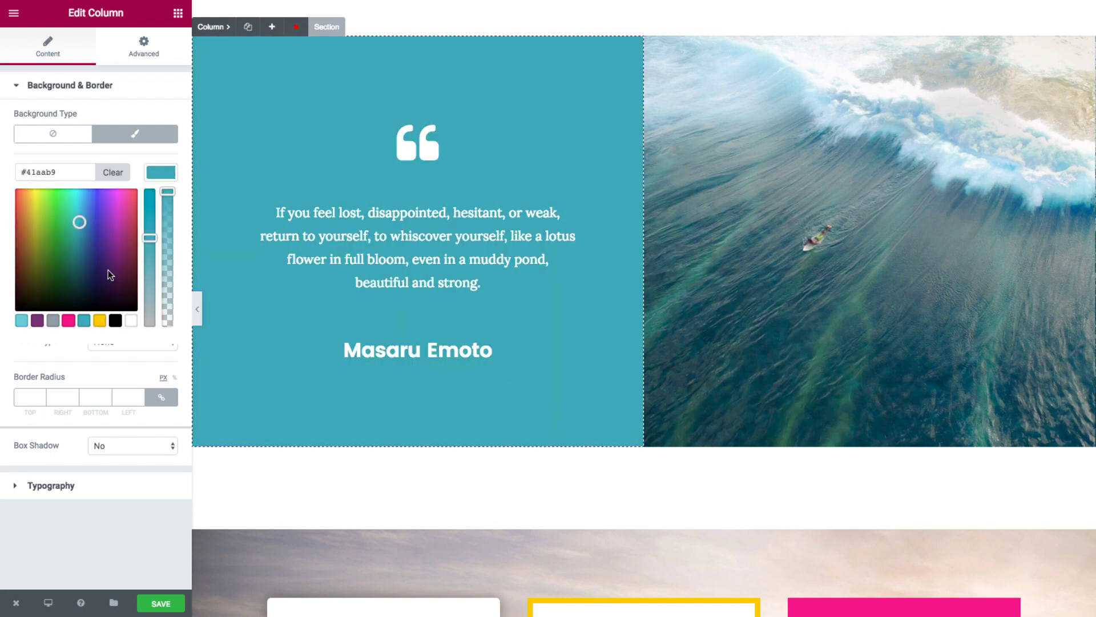
{"action": "left_click", "coordinate": [160, 173]}
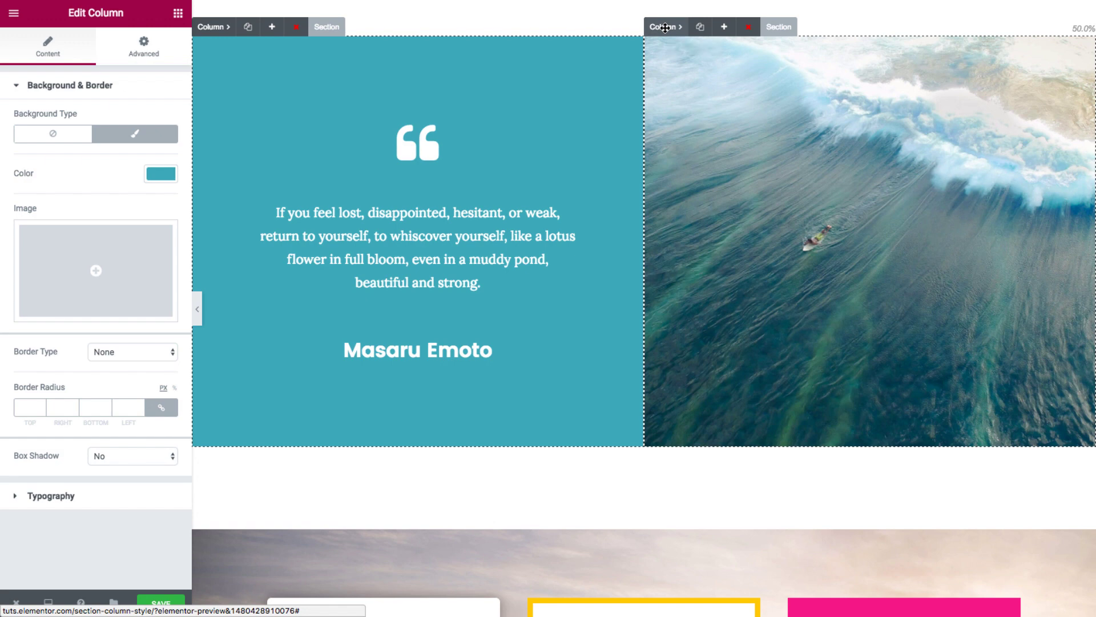
- Open the wave image column's settings and keep its background position at Top Right
{"action": "left_click", "coordinate": [665, 28]}
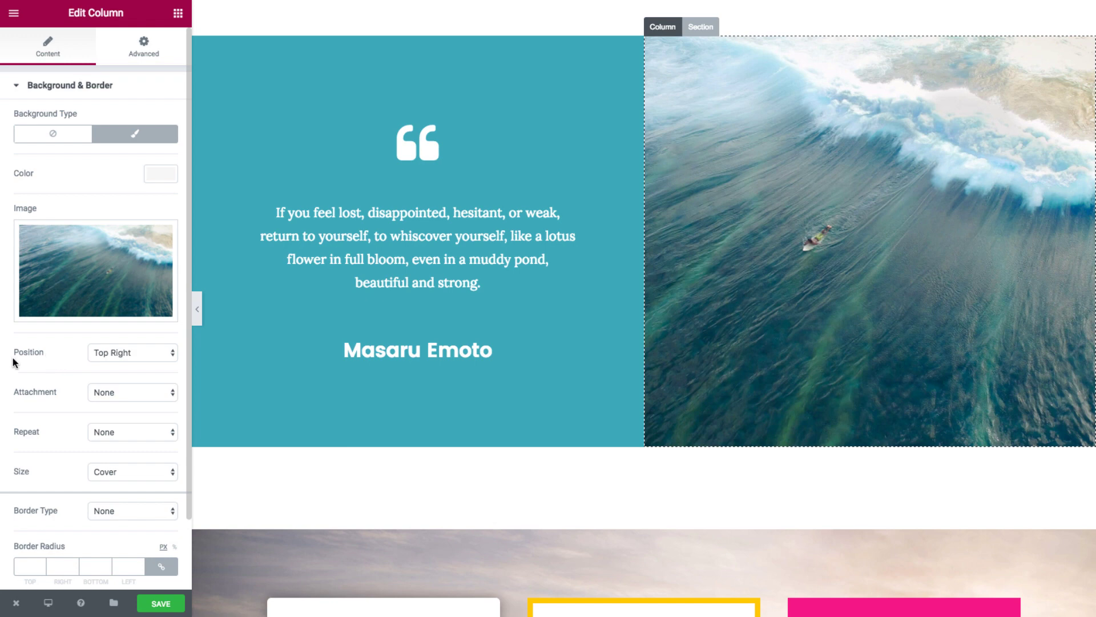
{"action": "left_click", "coordinate": [98, 355]}
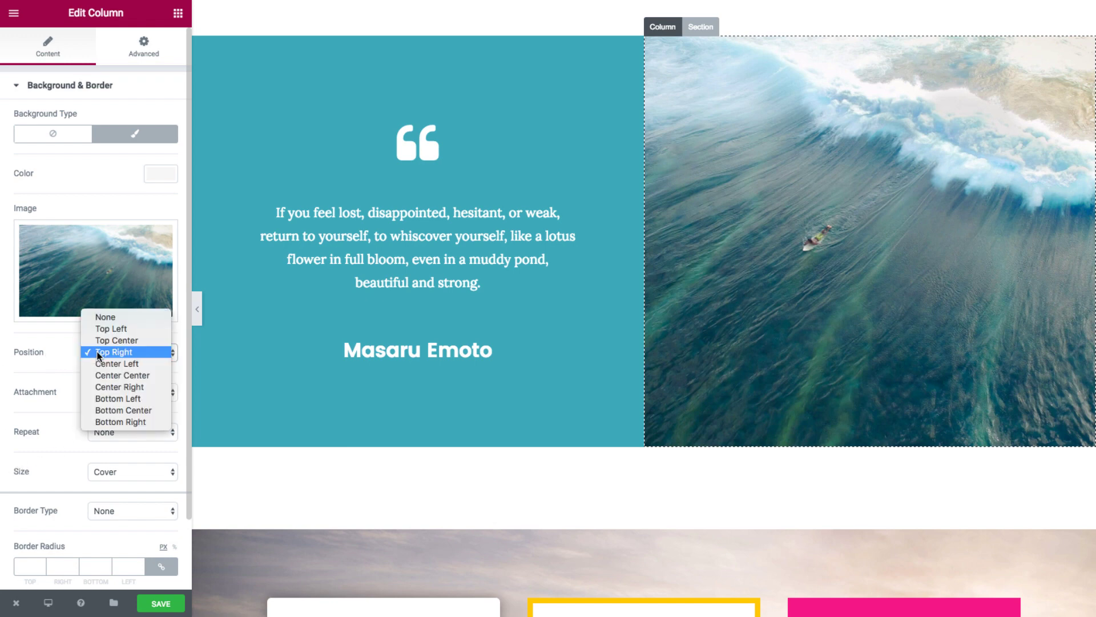
{"action": "left_click", "coordinate": [98, 353]}
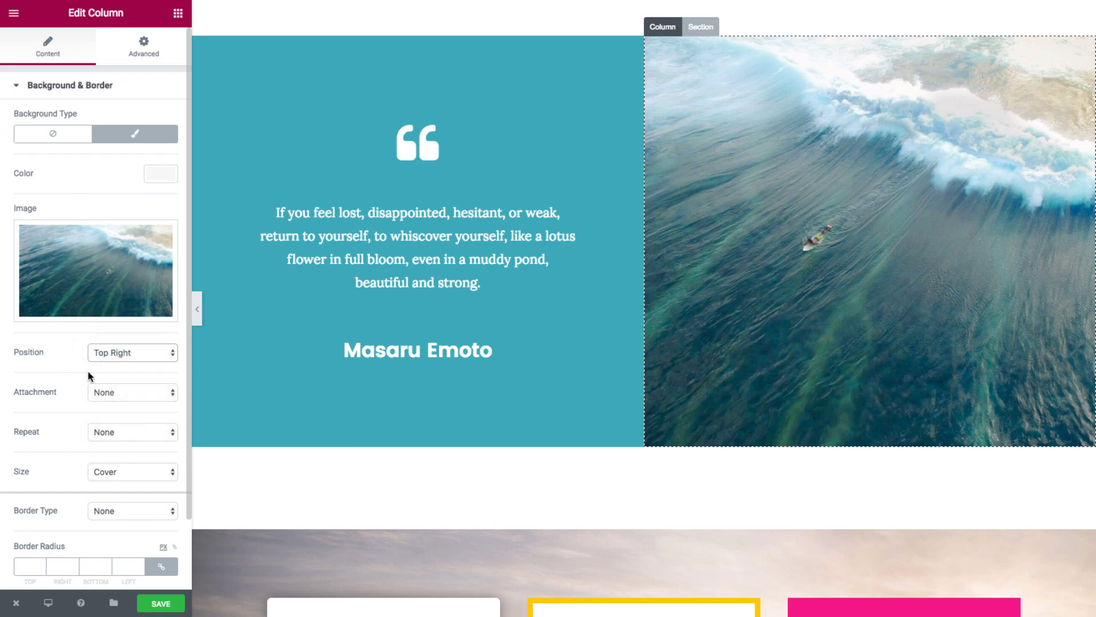
- Scroll down to the section with the three star cards over the beach photo
{"action": "scroll", "coordinate": [124, 559], "scroll_direction": "down", "scroll_amount": 2}
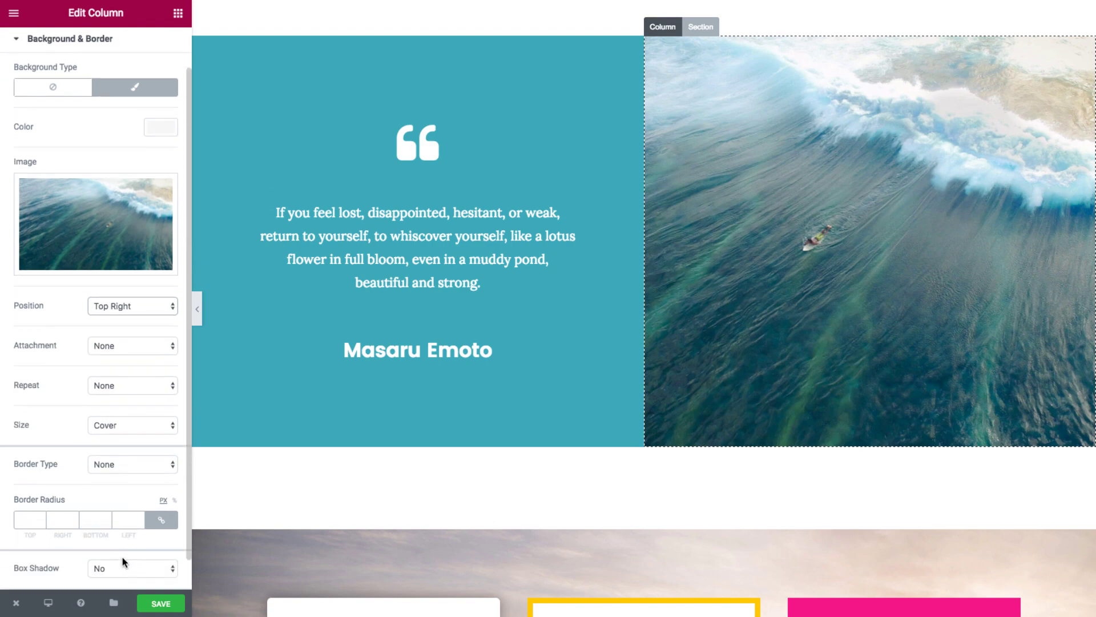
{"action": "scroll", "coordinate": [122, 557], "scroll_direction": "down", "scroll_amount": 1}
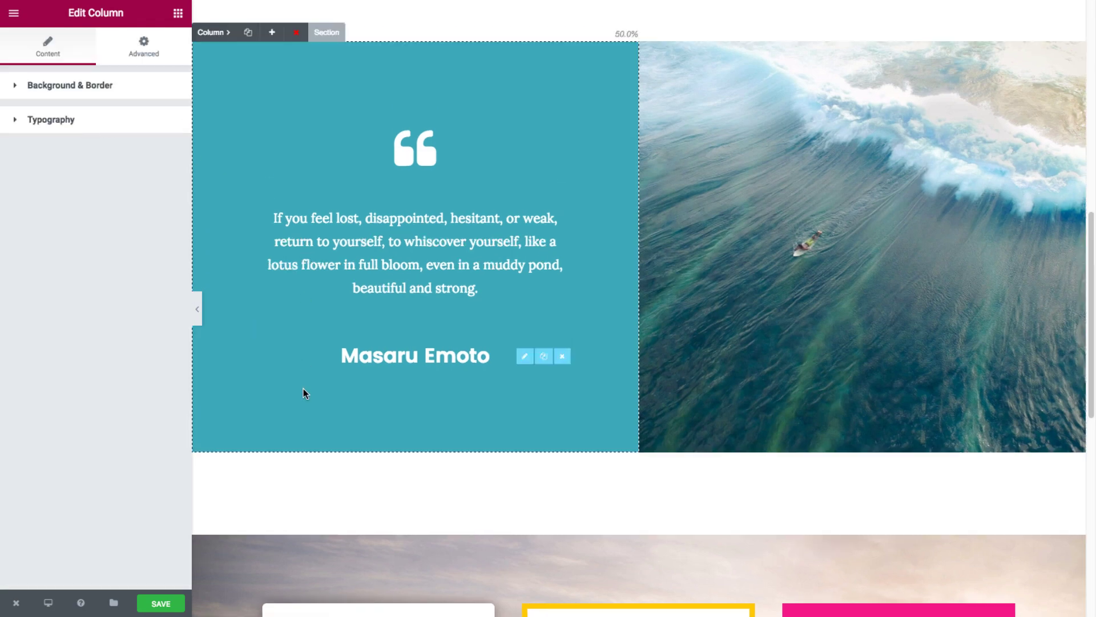
{"action": "scroll", "coordinate": [305, 400], "scroll_direction": "down", "scroll_amount": 1}
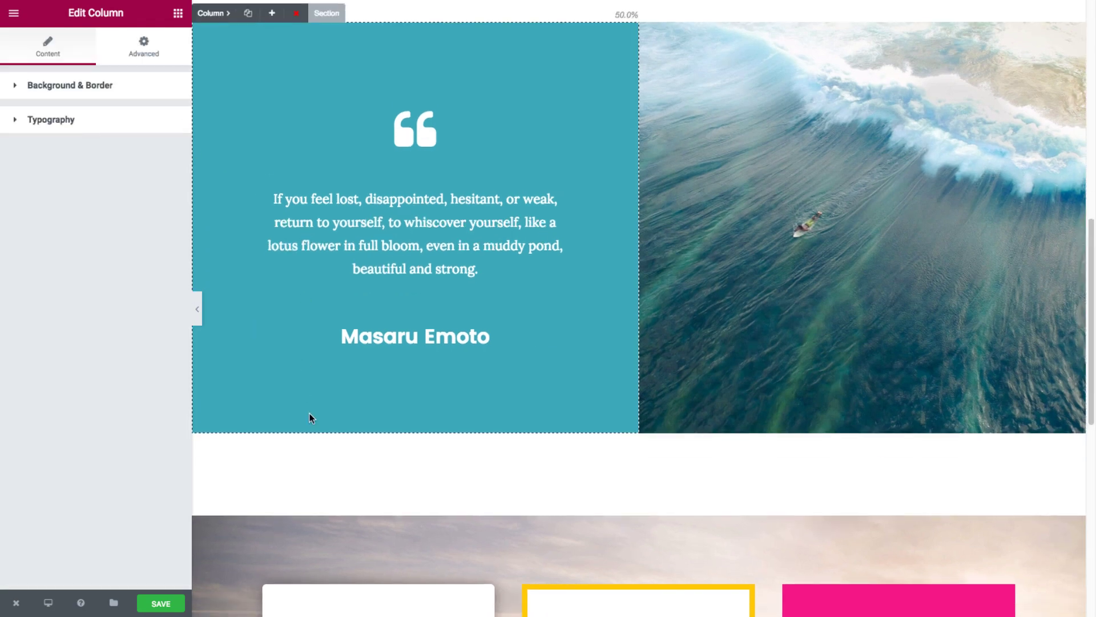
{"action": "scroll", "coordinate": [310, 417], "scroll_direction": "down", "scroll_amount": 6}
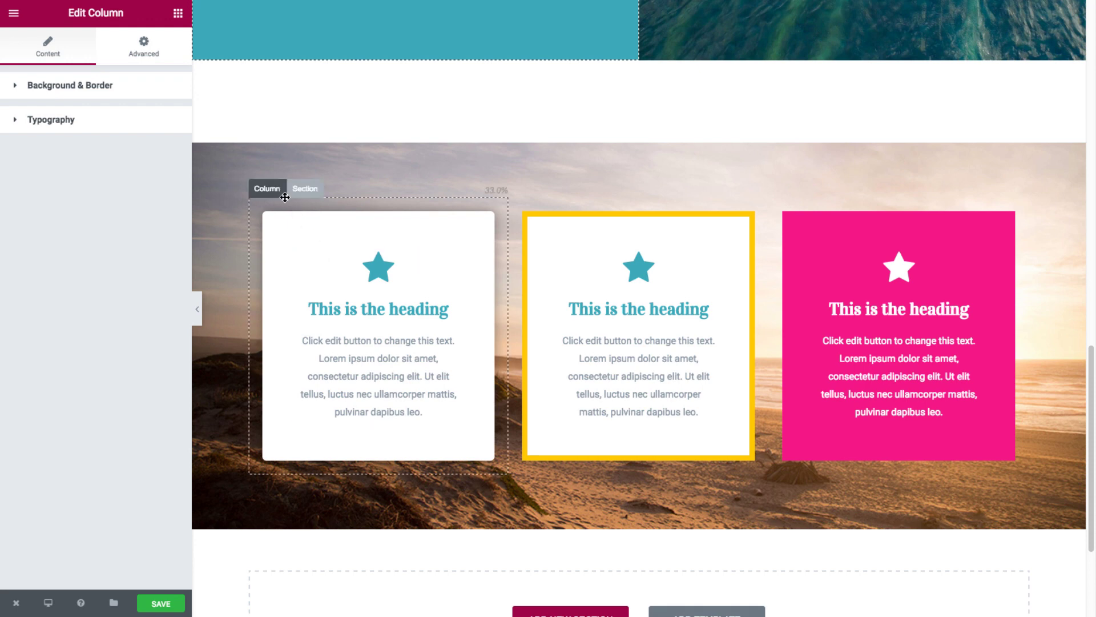
- Open the white card column, test a corner radius of 10, then restore it to 6
{"action": "left_click", "coordinate": [264, 189]}
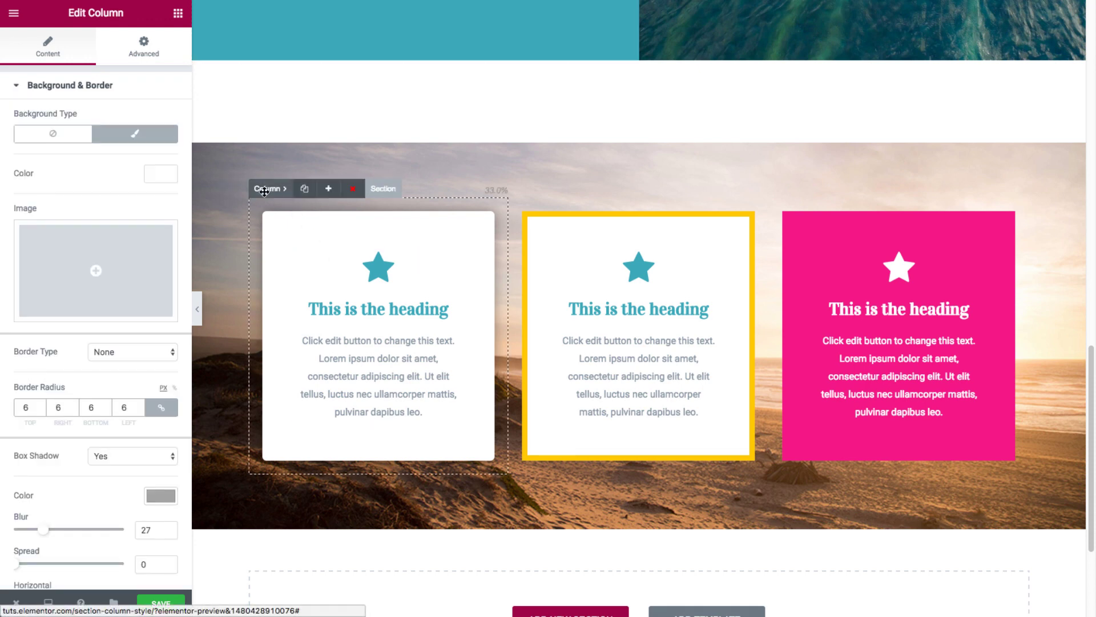
{"action": "left_click", "coordinate": [163, 175]}
{"action": "left_click", "coordinate": [170, 181]}
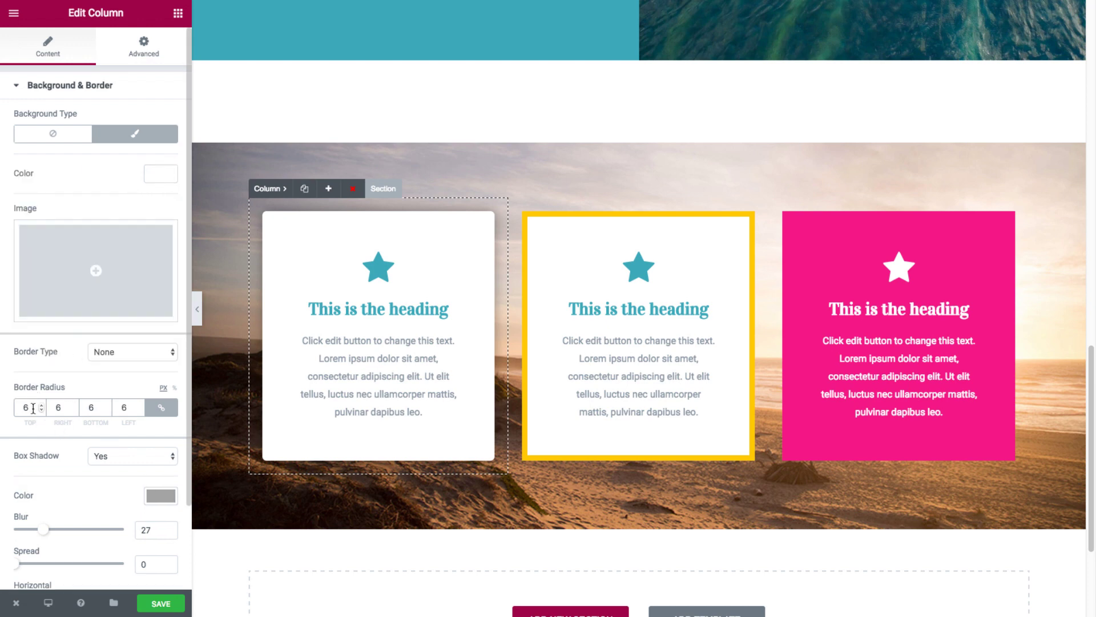
{"action": "left_click_drag", "start_coordinate": [33, 408], "coordinate": [18, 408]}
{"action": "type", "text": "10"}
{"action": "double_click", "coordinate": [26, 404]}
{"action": "type", "text": "6"}
- Keep the white card's box shadow on and select the yellow-bordered card's column
{"action": "scroll", "coordinate": [50, 450], "scroll_direction": "down", "scroll_amount": 3}
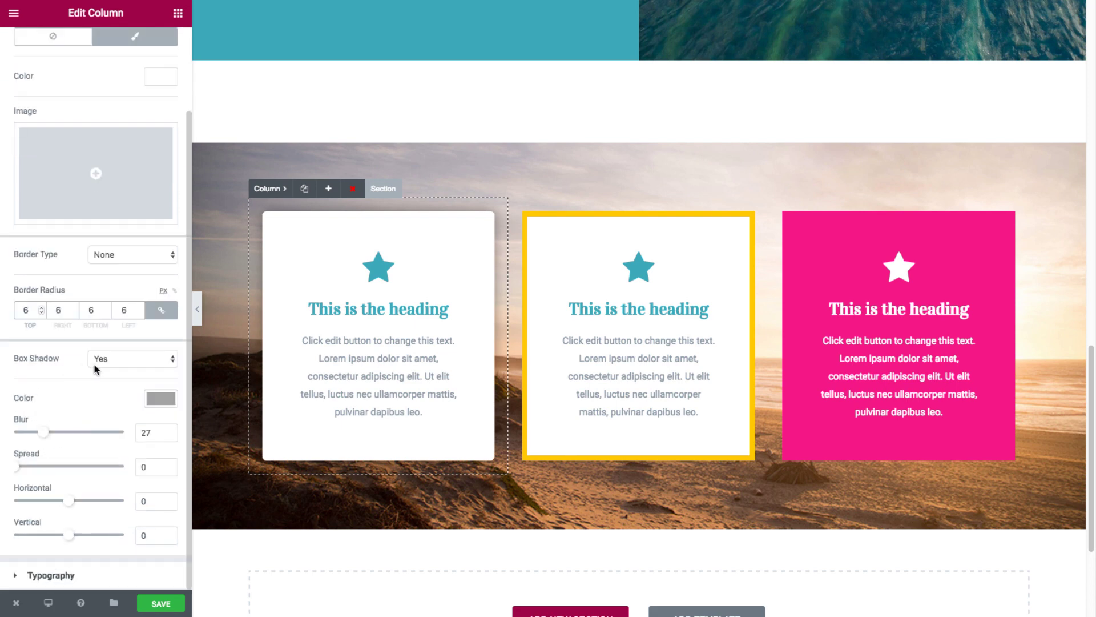
{"action": "left_click", "coordinate": [112, 364]}
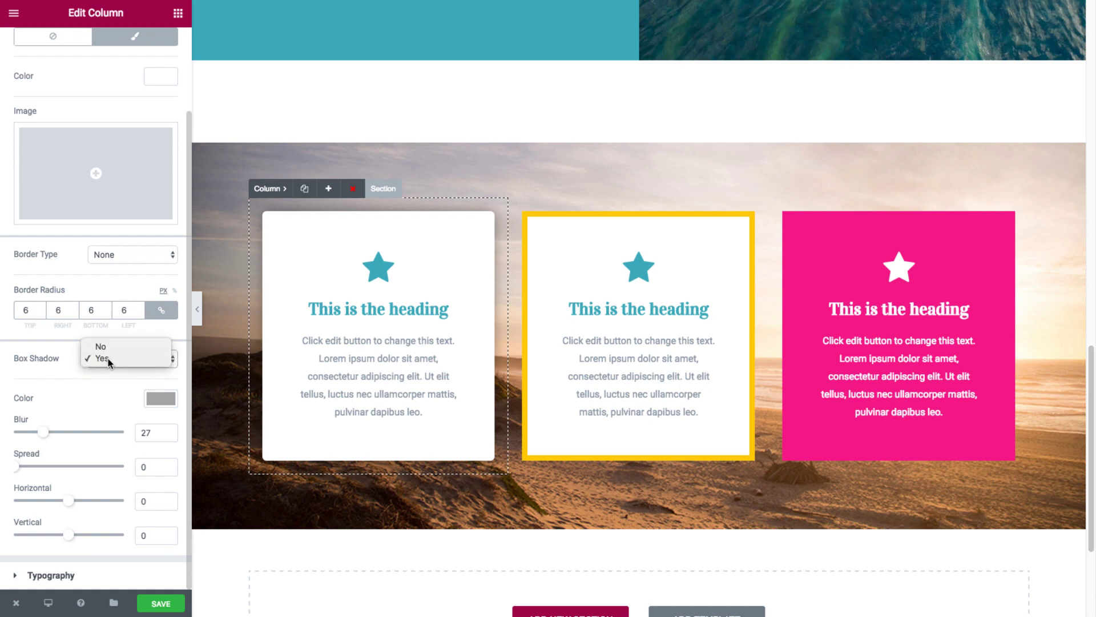
{"action": "left_click", "coordinate": [108, 358]}
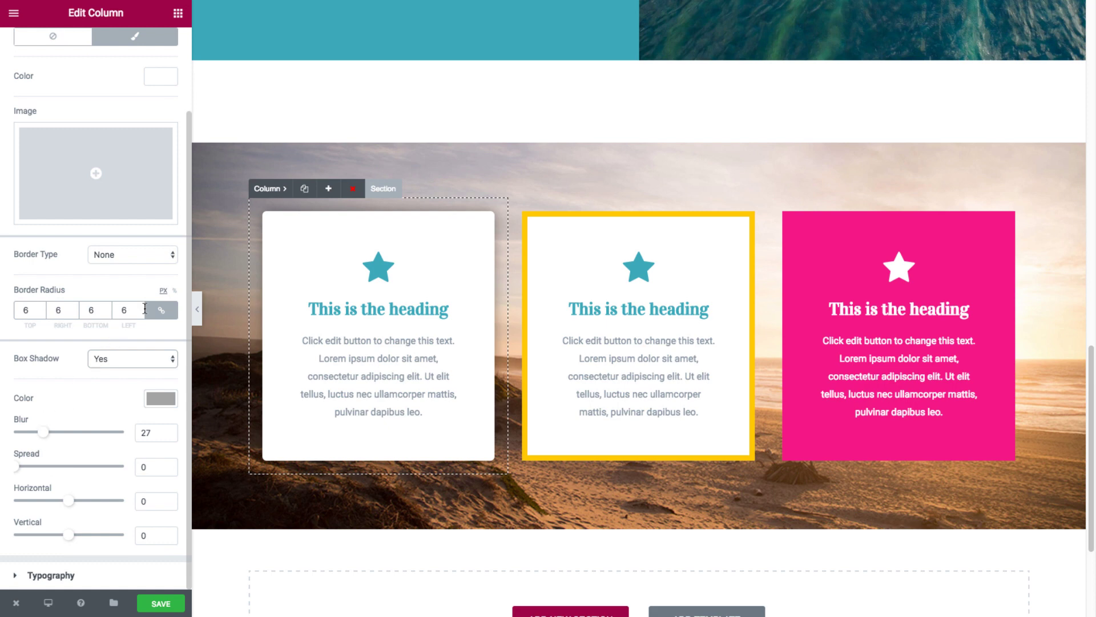
{"action": "left_click", "coordinate": [534, 190]}
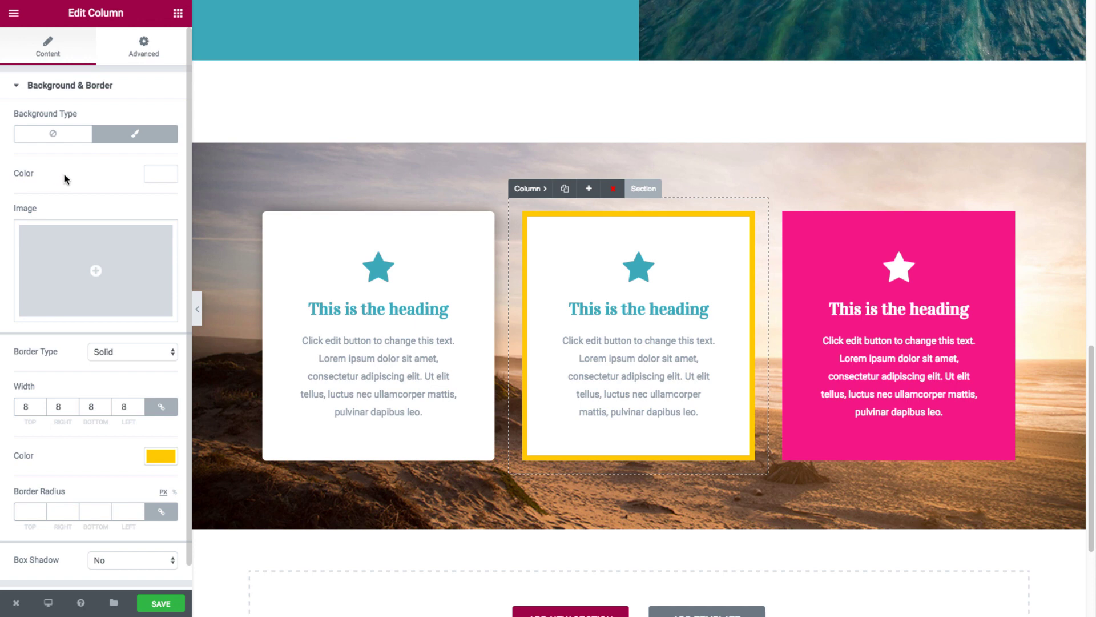
- Check the middle card's background colour and its solid 8 px yellow border colour, leaving both unchanged
{"action": "left_click", "coordinate": [154, 180]}
{"action": "left_click", "coordinate": [155, 181]}
{"action": "scroll", "coordinate": [31, 409], "scroll_direction": "down", "scroll_amount": 1}
{"action": "left_click", "coordinate": [153, 434]}
{"action": "left_click", "coordinate": [153, 438]}
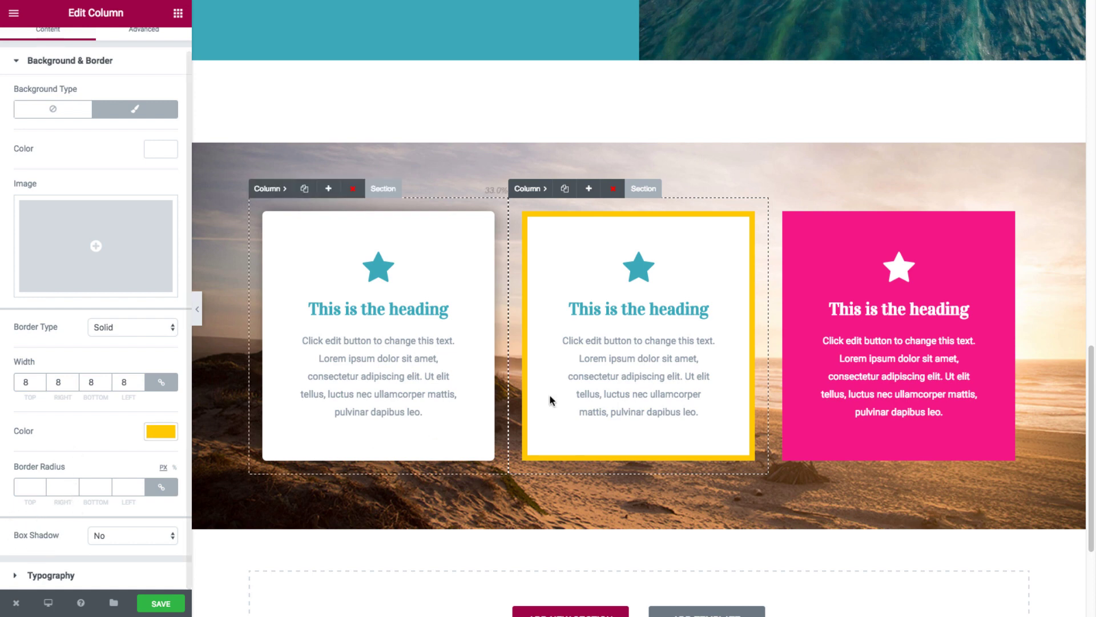
- Select the pink card's column and inspect its pink classic background colour without changing it
{"action": "left_click", "coordinate": [783, 196]}
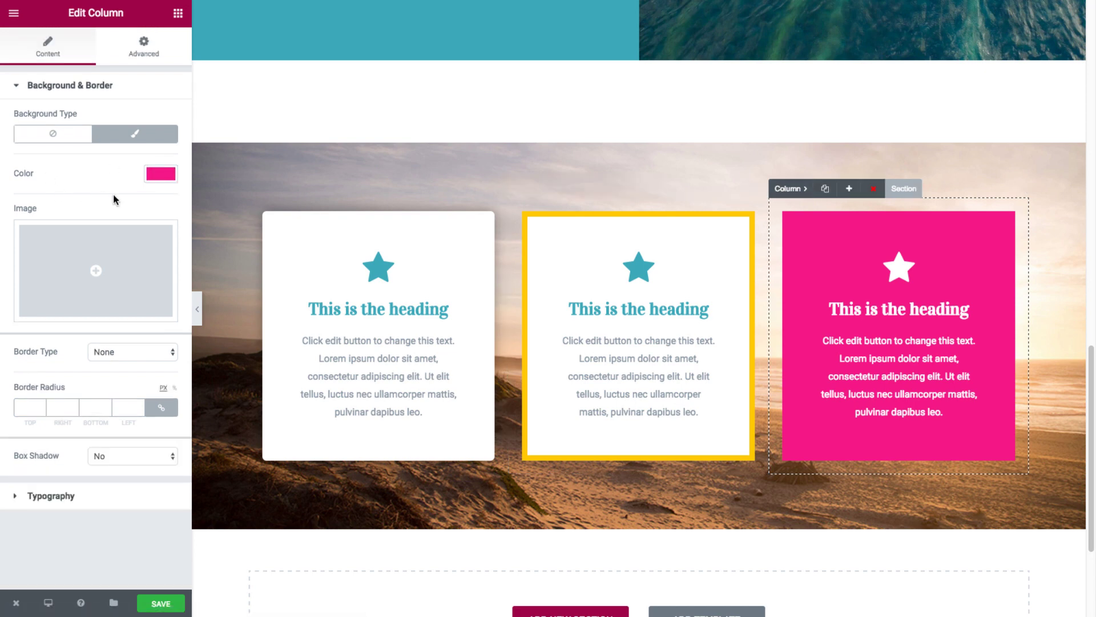
{"action": "left_click", "coordinate": [161, 173]}
{"action": "left_click", "coordinate": [160, 174]}
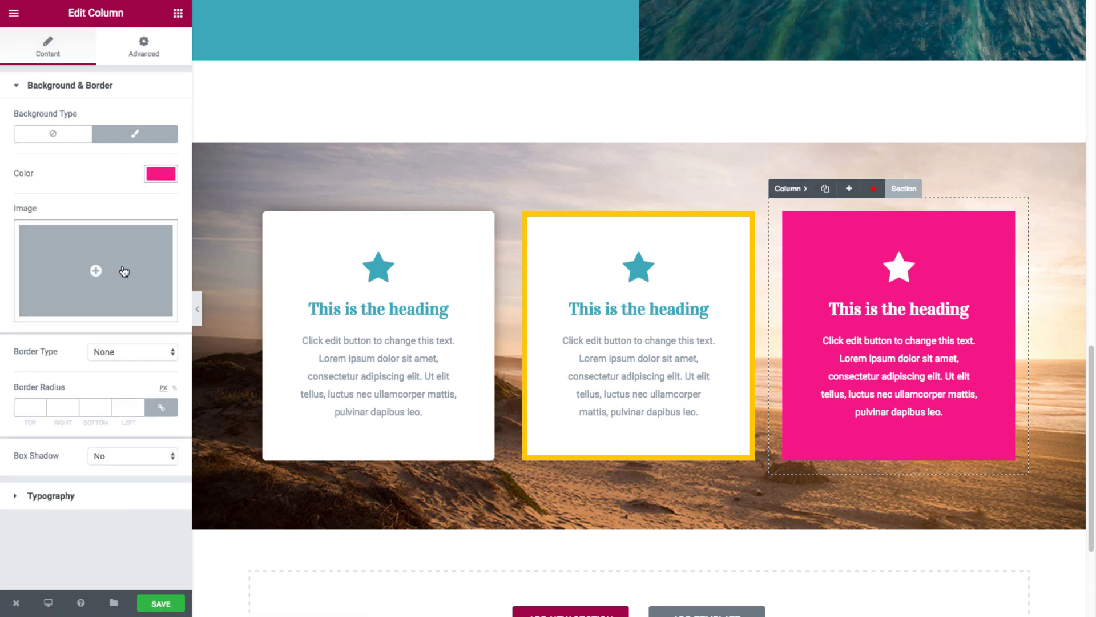